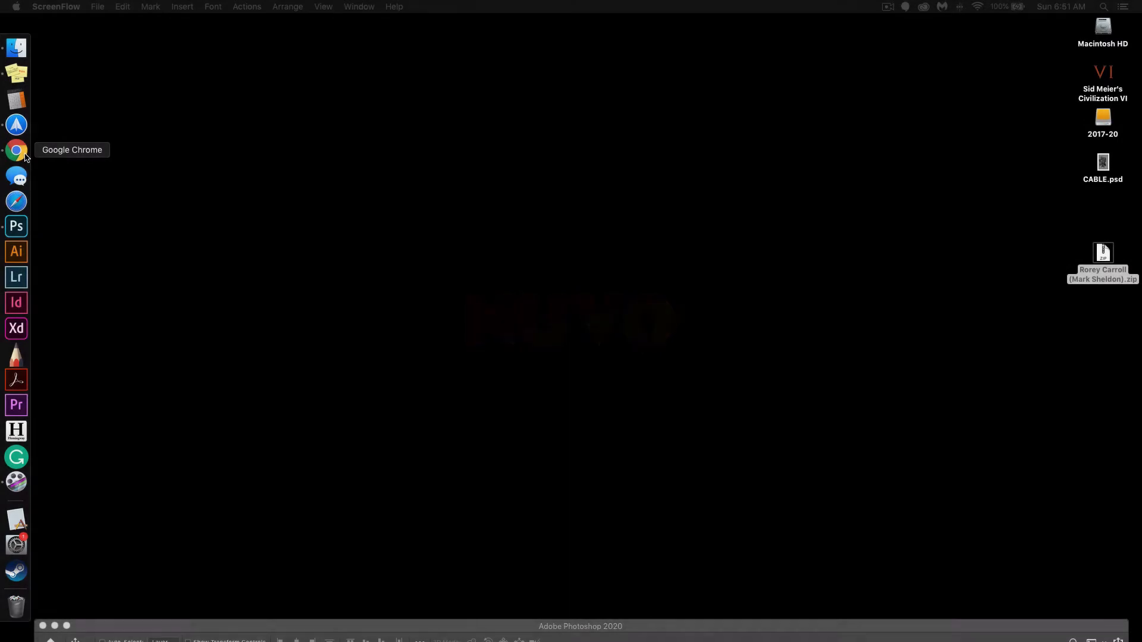
Switch to Google Chrome and load the asset page at admin-newyork1.bloxcms.com/desktop/#/nuvo.net/editorial-asset.
click(26, 156)
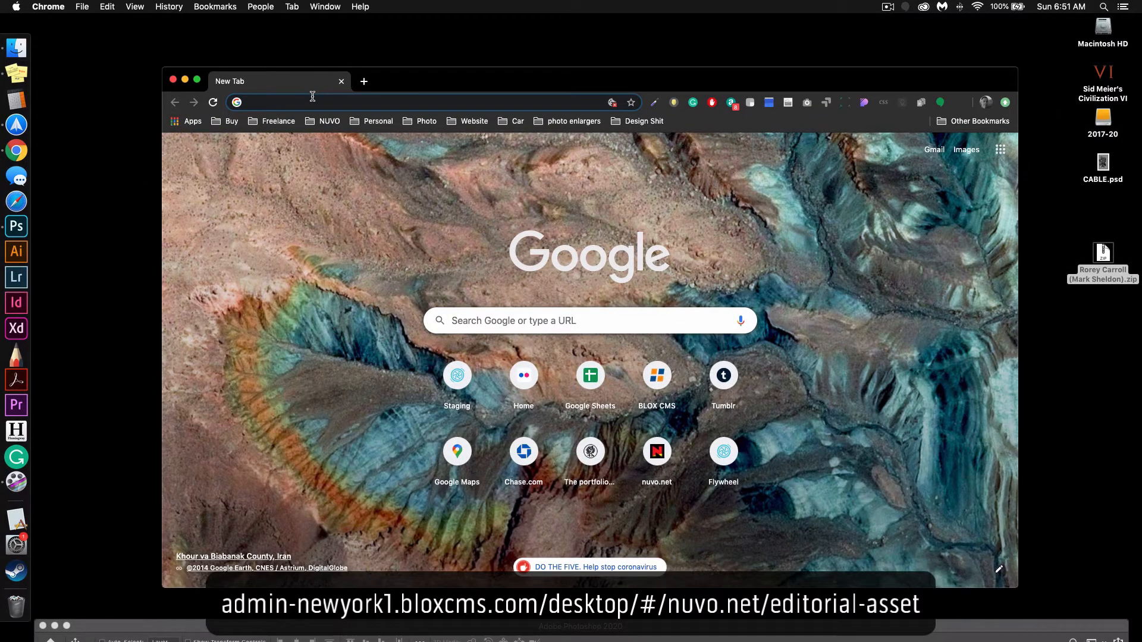
text(a)
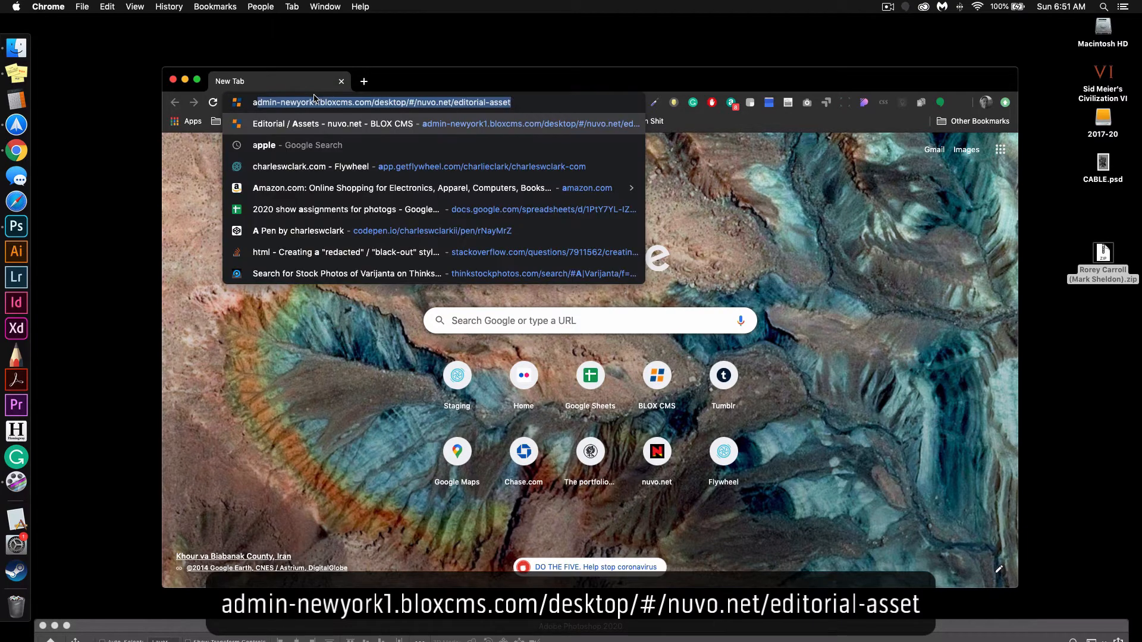
key(Return)
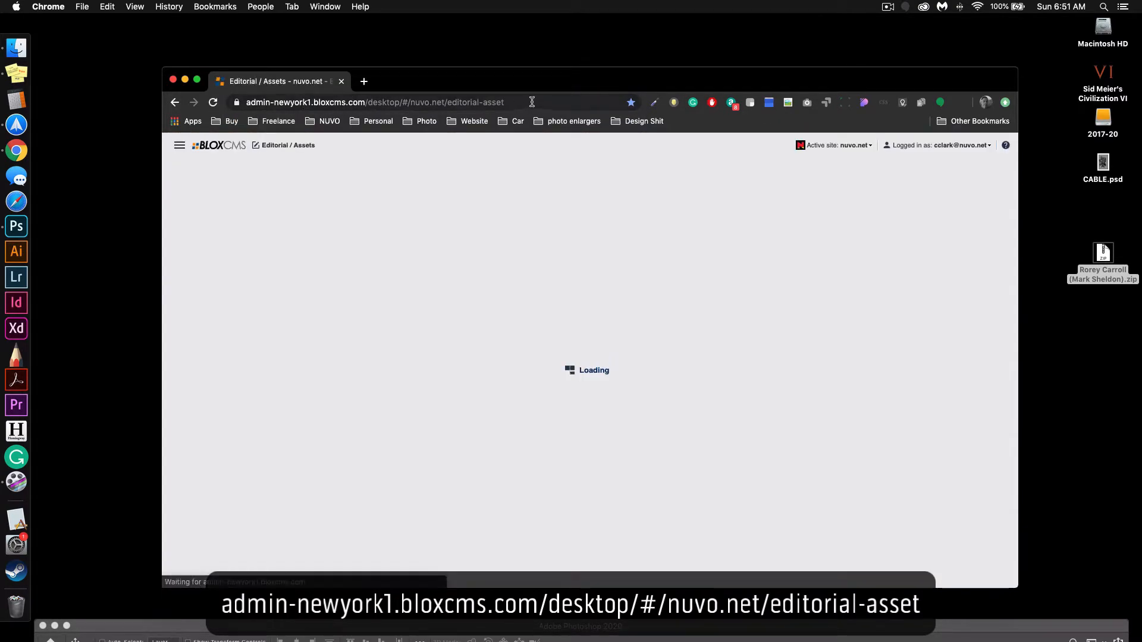
drag(531, 103, 185, 89)
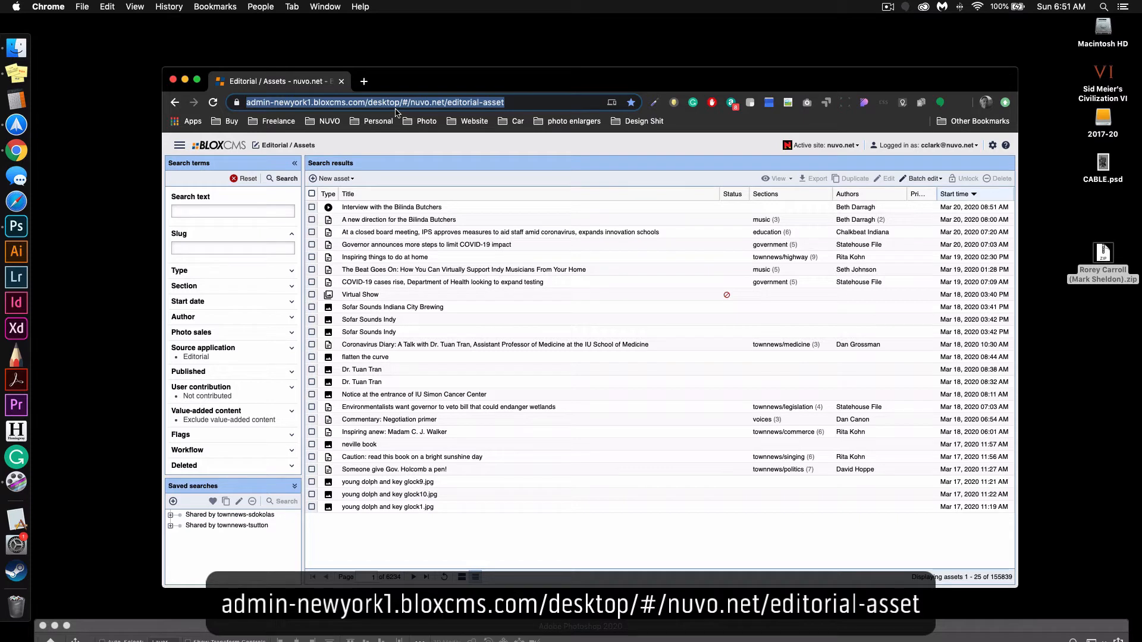
drag(424, 81, 405, 73)
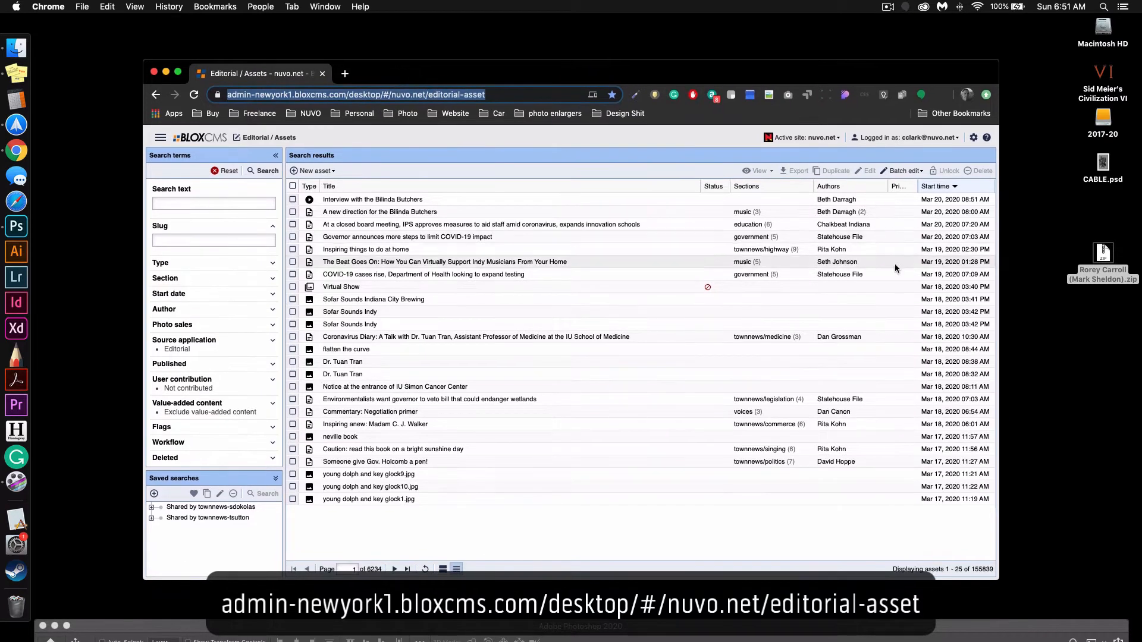
Extract the photo zip archive on the desktop and move the original archive to the Trash.
click(1055, 232)
click(1089, 355)
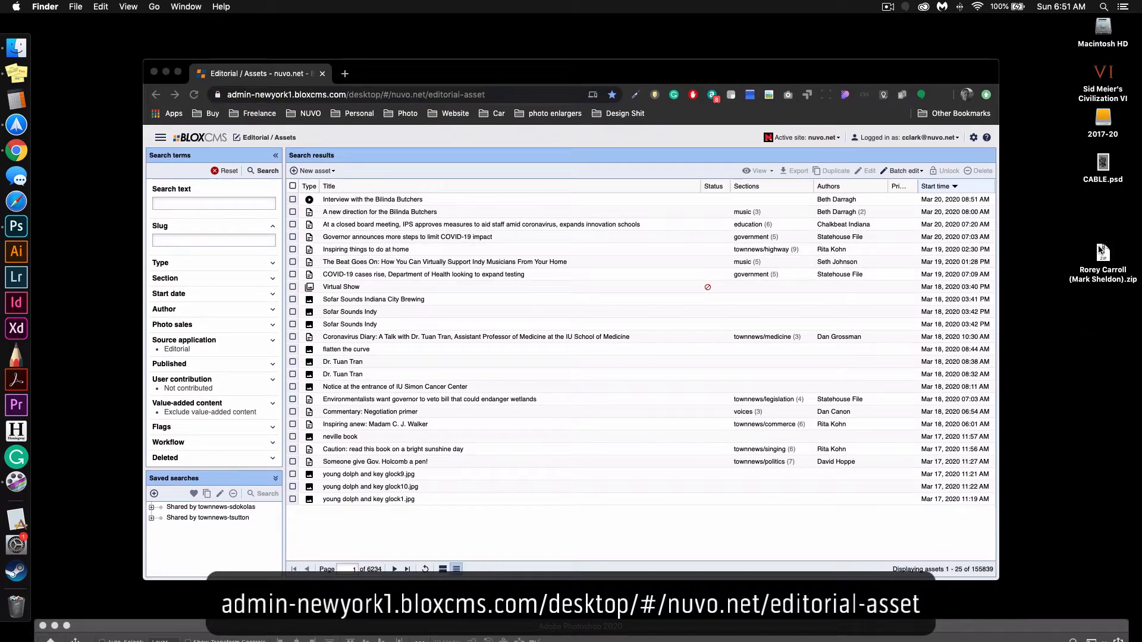
double_click(1102, 250)
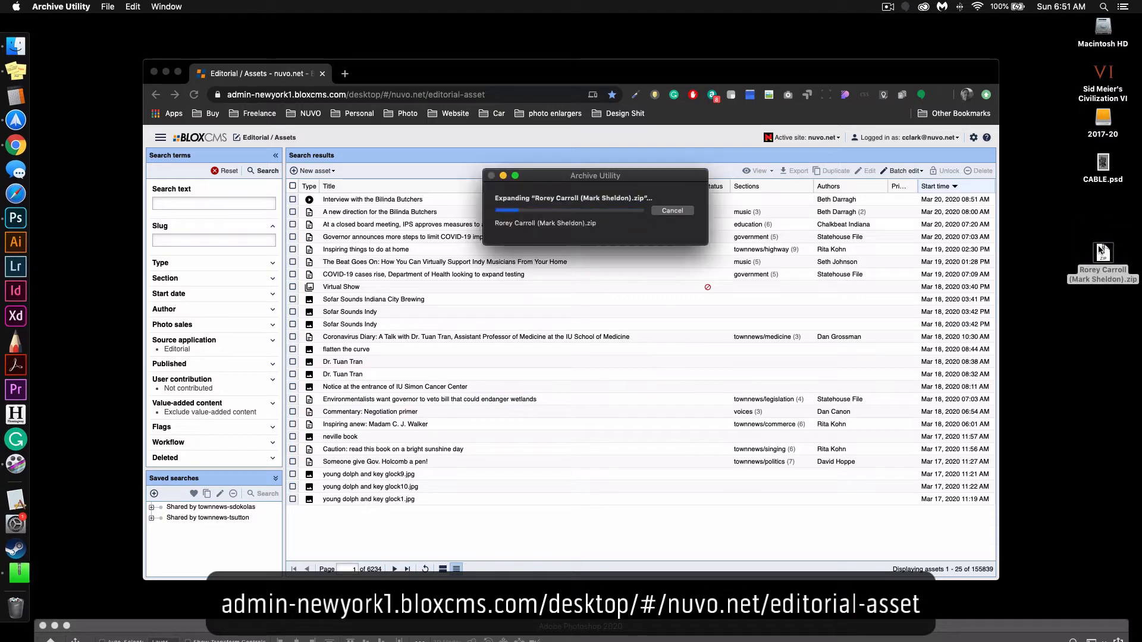
drag(1101, 249, 19, 607)
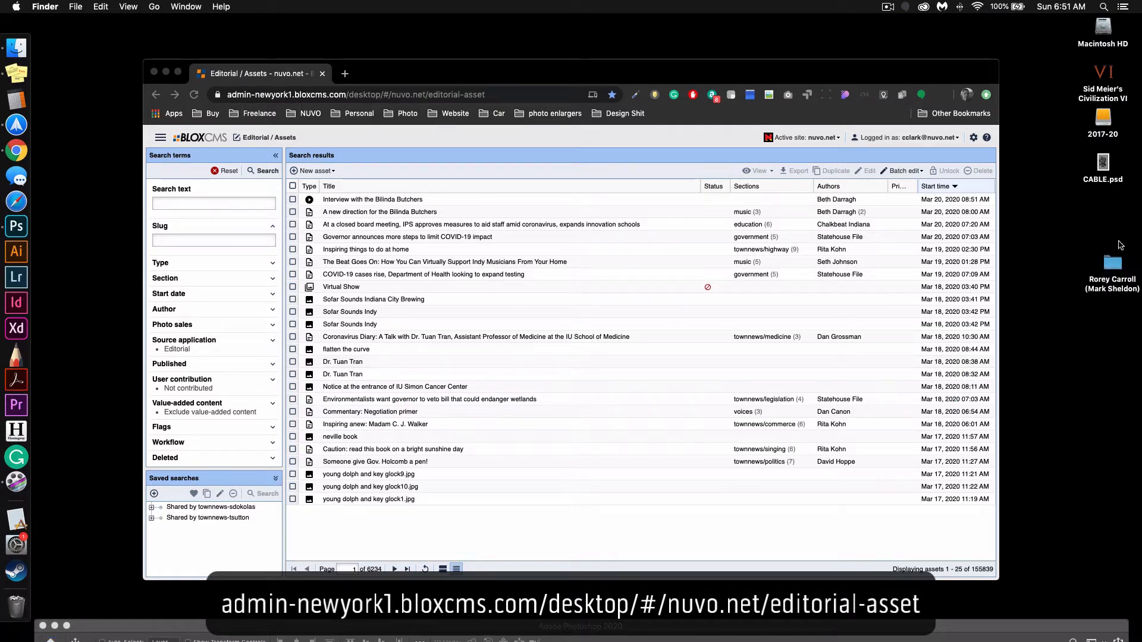
Open the extracted photo folder and batch rename its five images to "charlie test" with index numbers starting at 1.
click(1121, 265)
double_click(1122, 265)
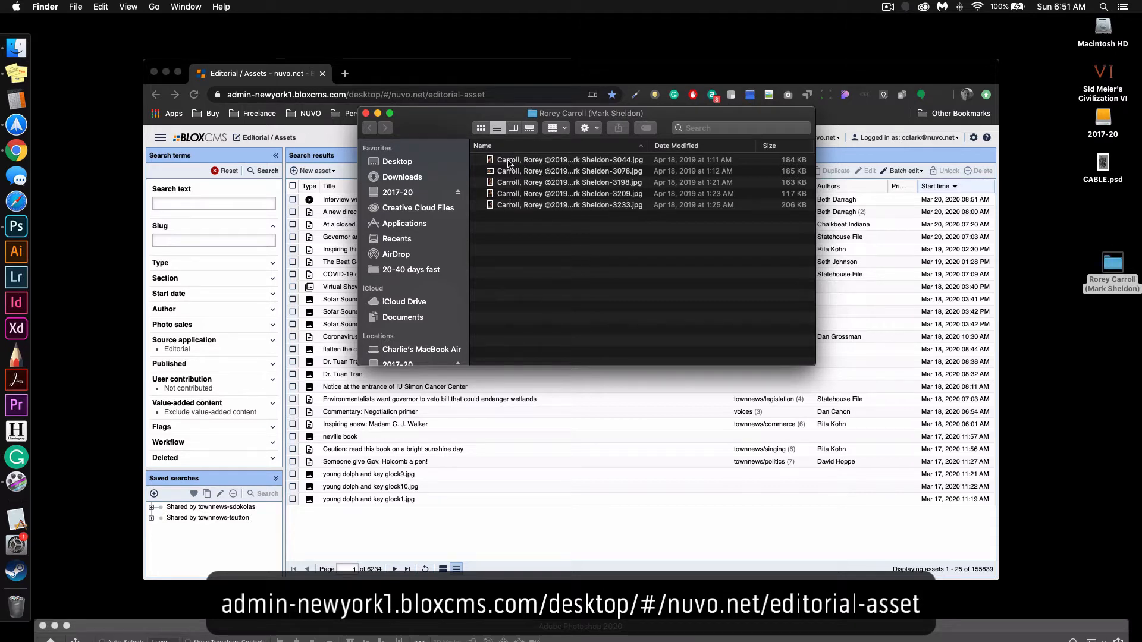
click(547, 205)
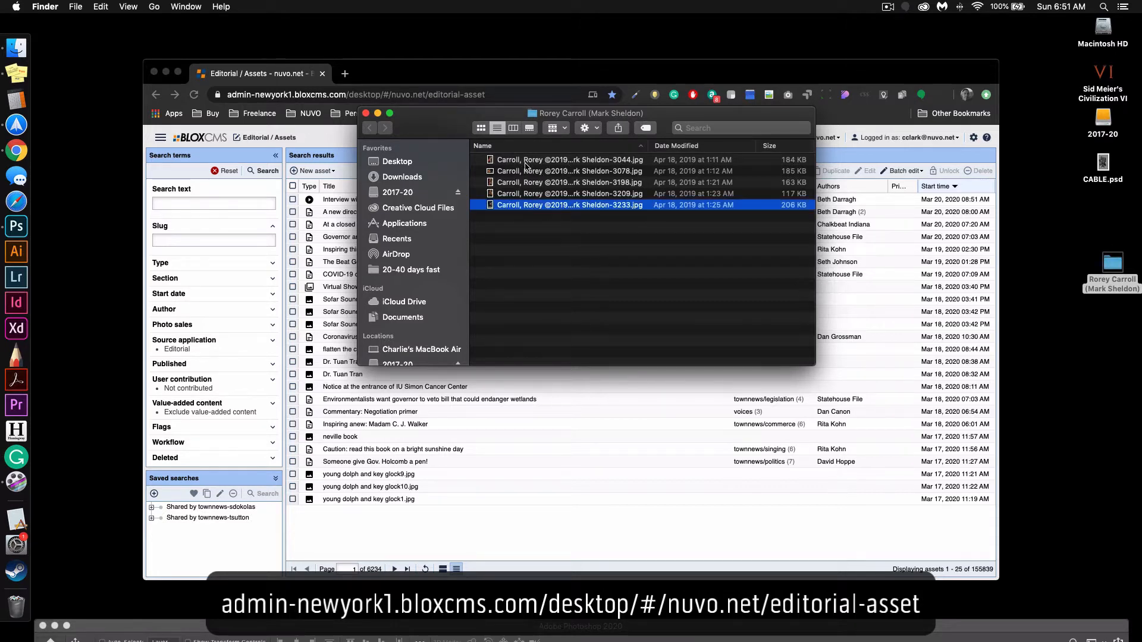
shift+click(525, 167)
right_click(549, 163)
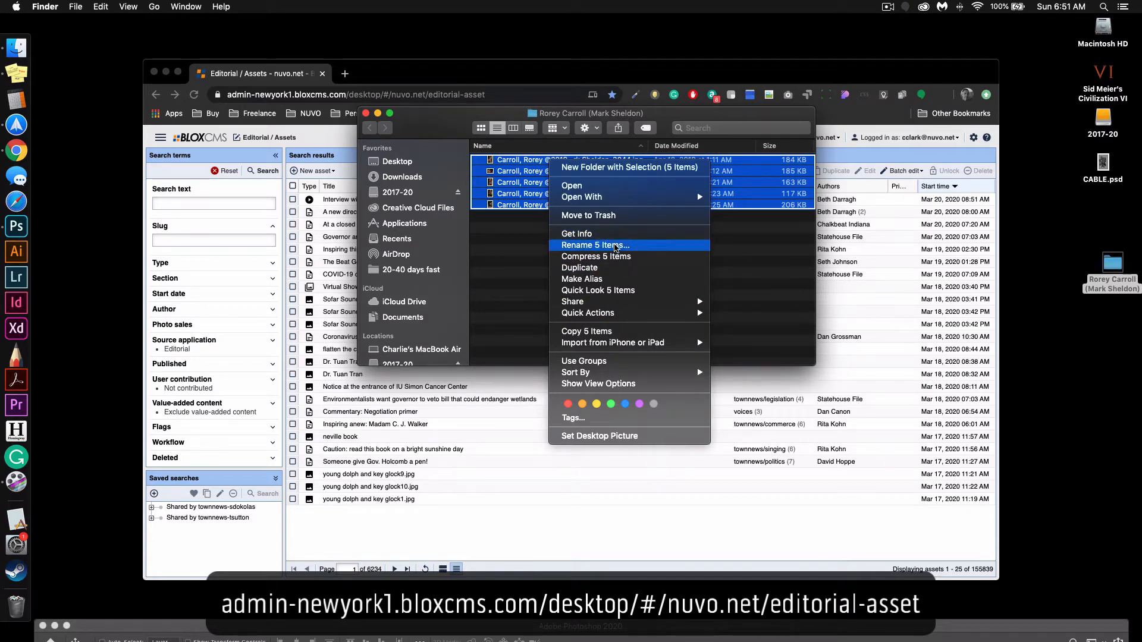
click(615, 246)
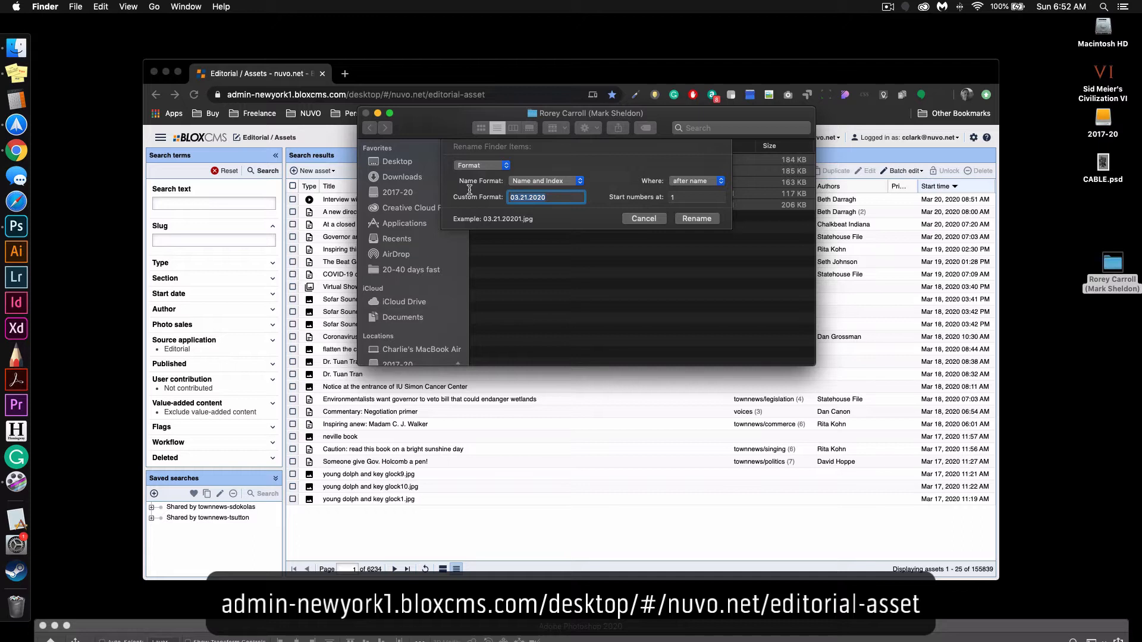
text(charlie test)
click(695, 219)
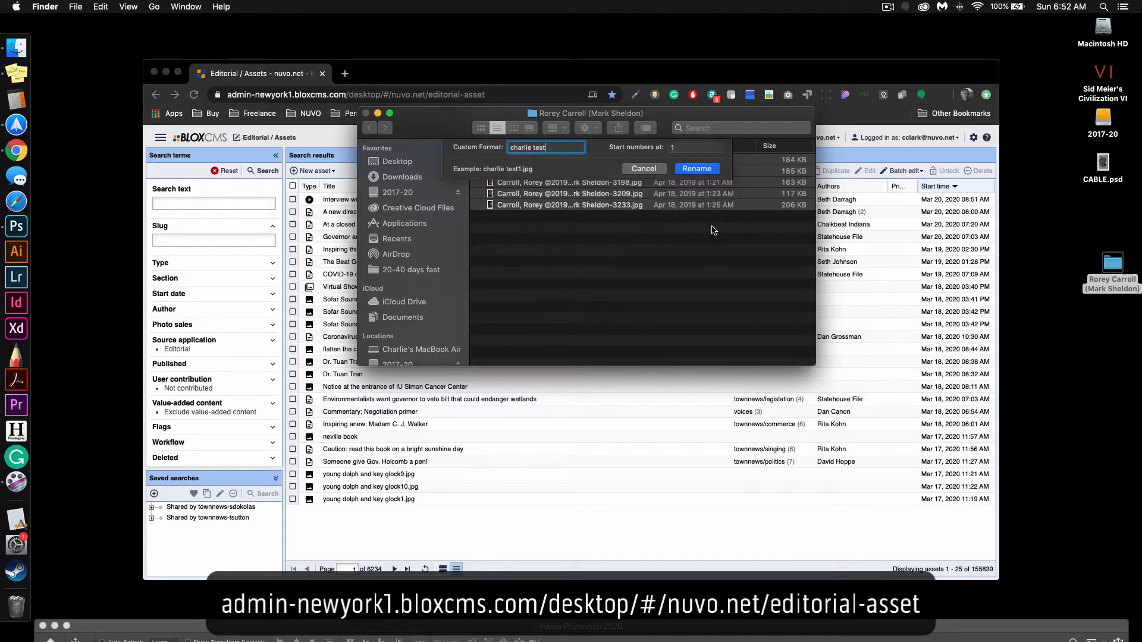
Move the photo folder window aside and bring the browser window with the asset list back to the centre.
drag(439, 110, 788, 156)
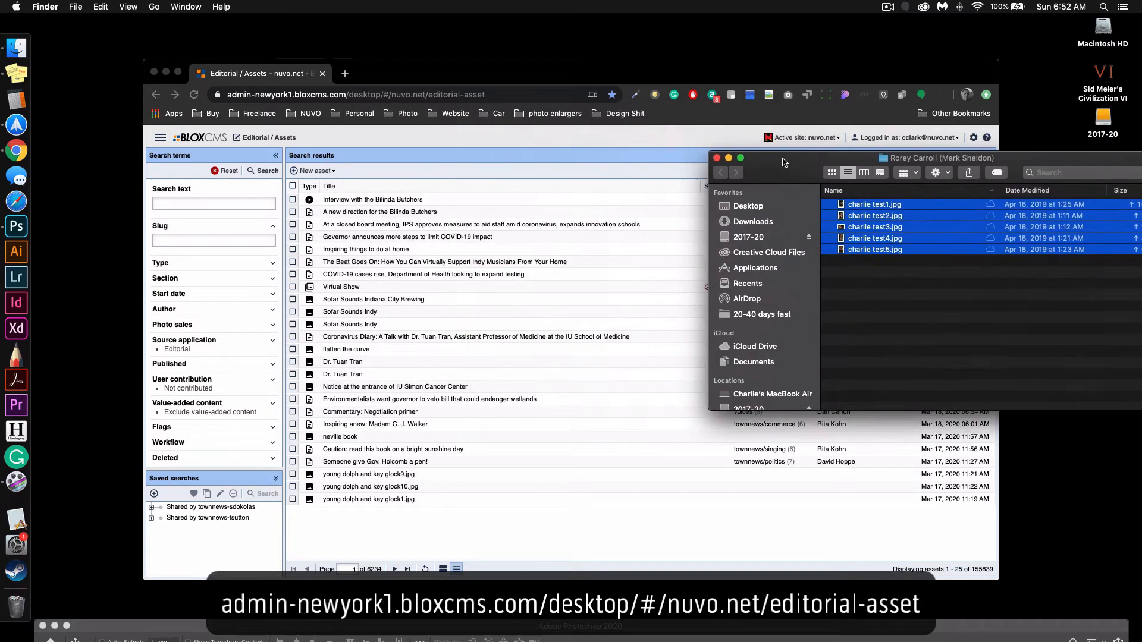
drag(636, 64, 561, 62)
drag(679, 82, 599, 66)
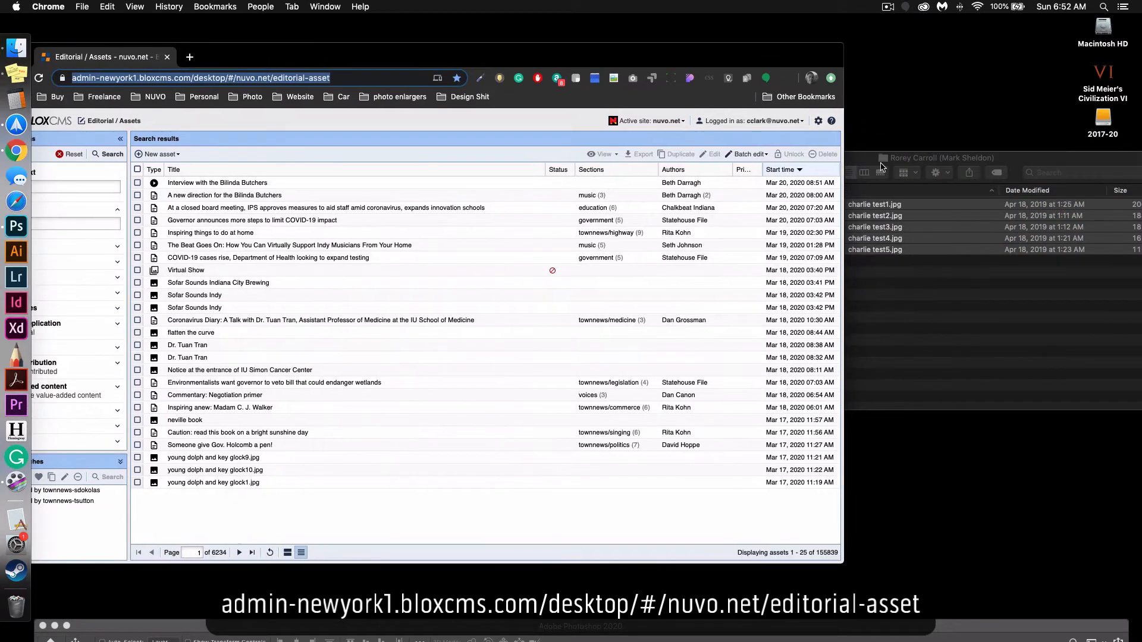
drag(882, 163, 911, 153)
click(919, 274)
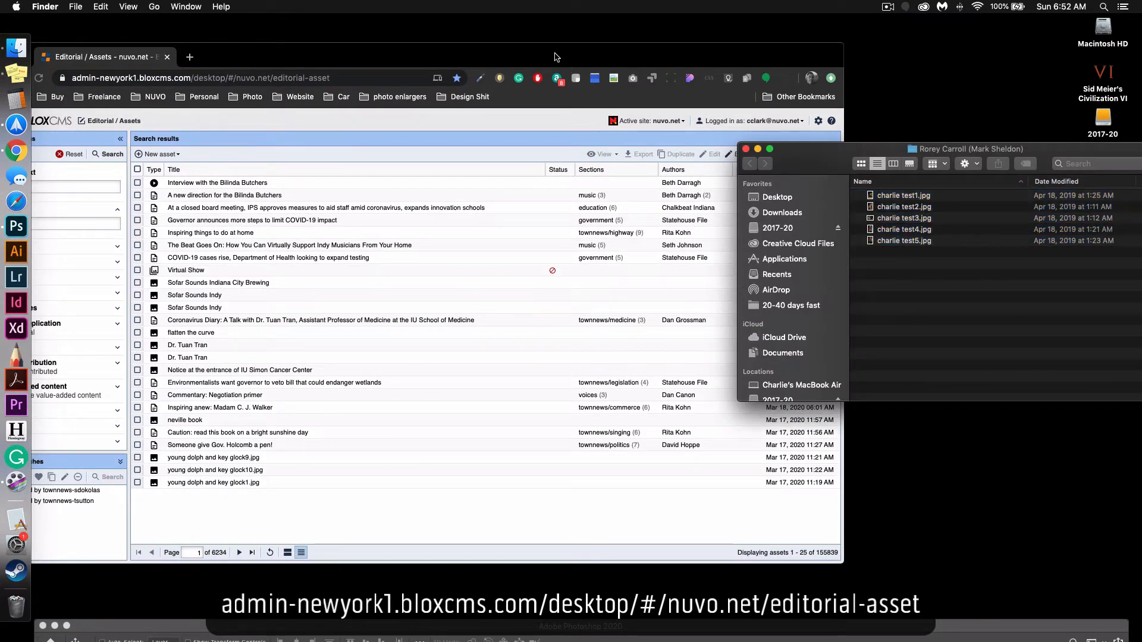
drag(556, 56, 664, 63)
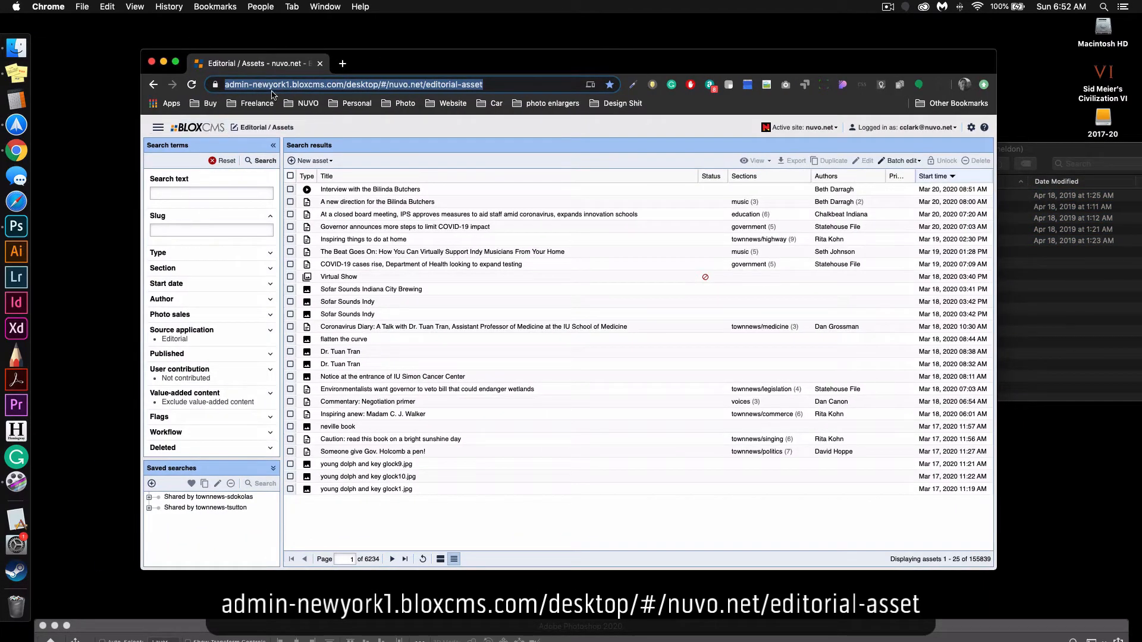
Load the editorial assets page again from its admin-newyork1.bloxcms.com address.
click(272, 87)
drag(531, 87, 202, 33)
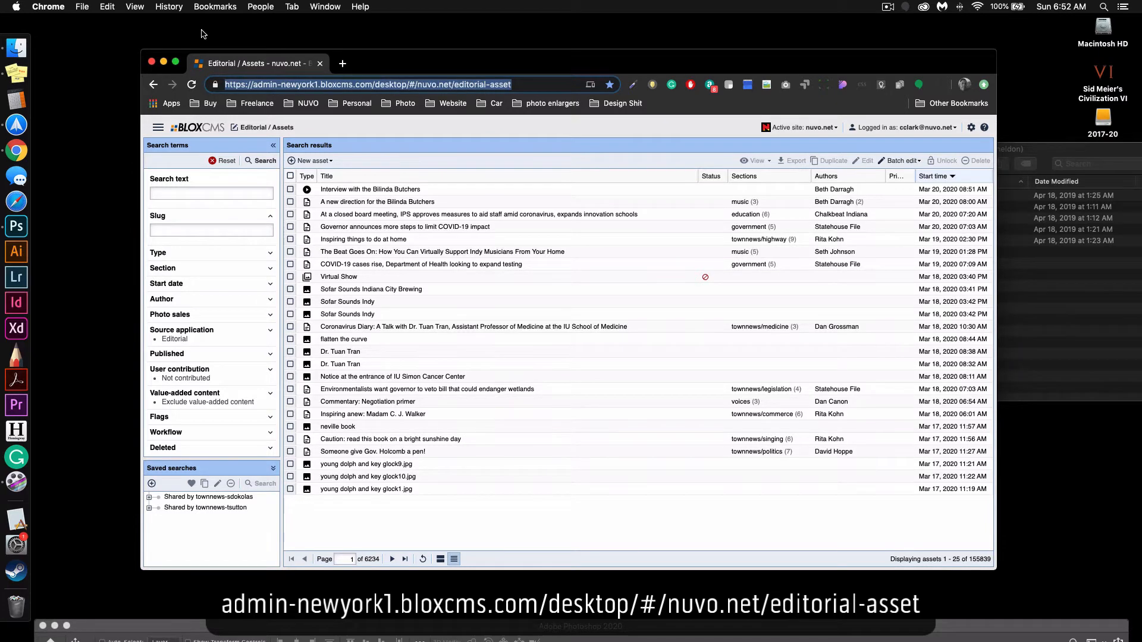
text(admin)
key(Return)
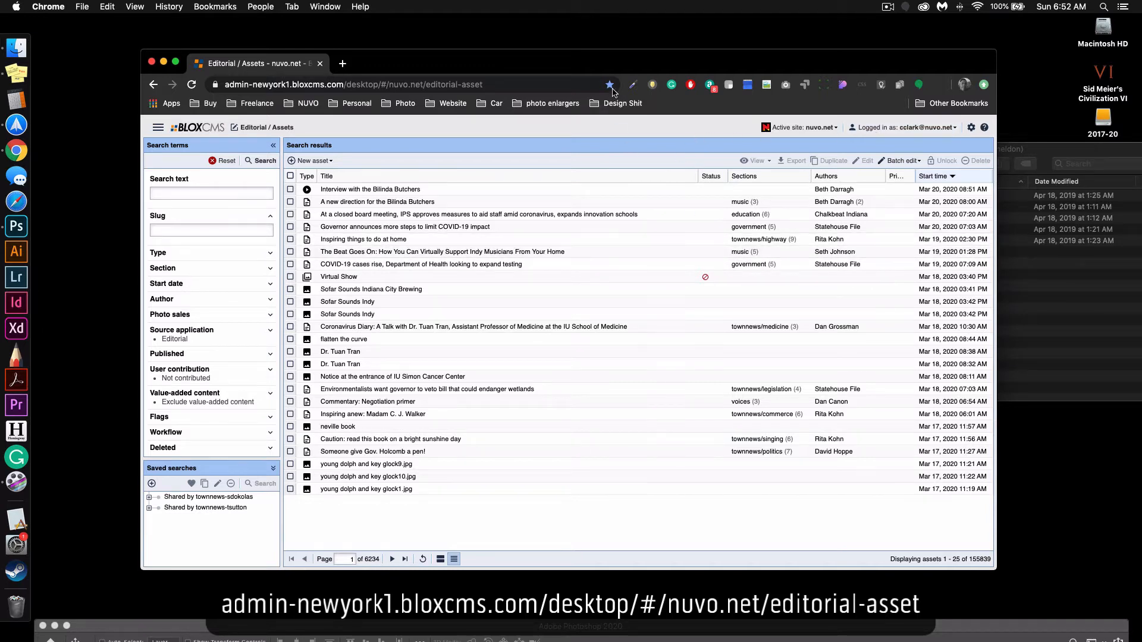
Create a new Collection asset and title it "charlie test".
drag(600, 66, 622, 59)
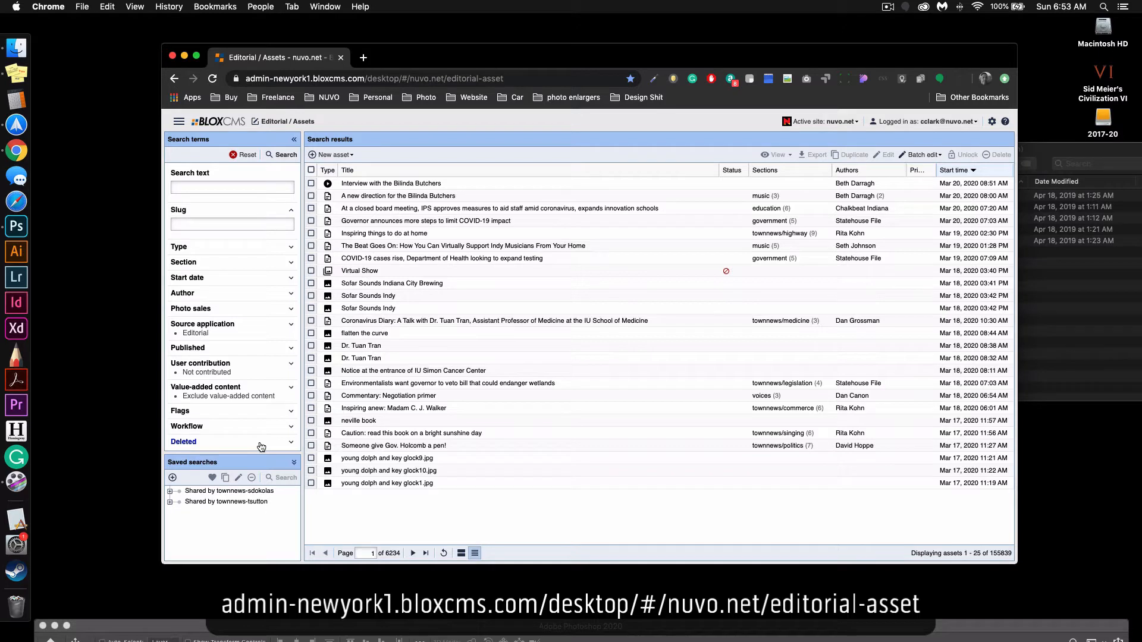
drag(463, 60, 428, 49)
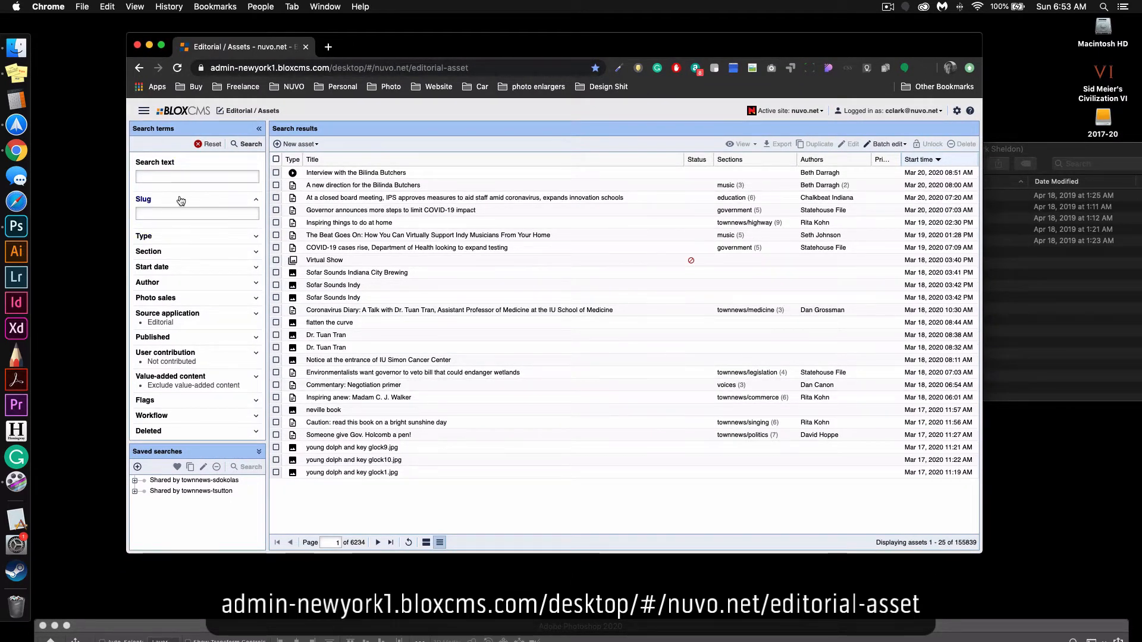
click(302, 145)
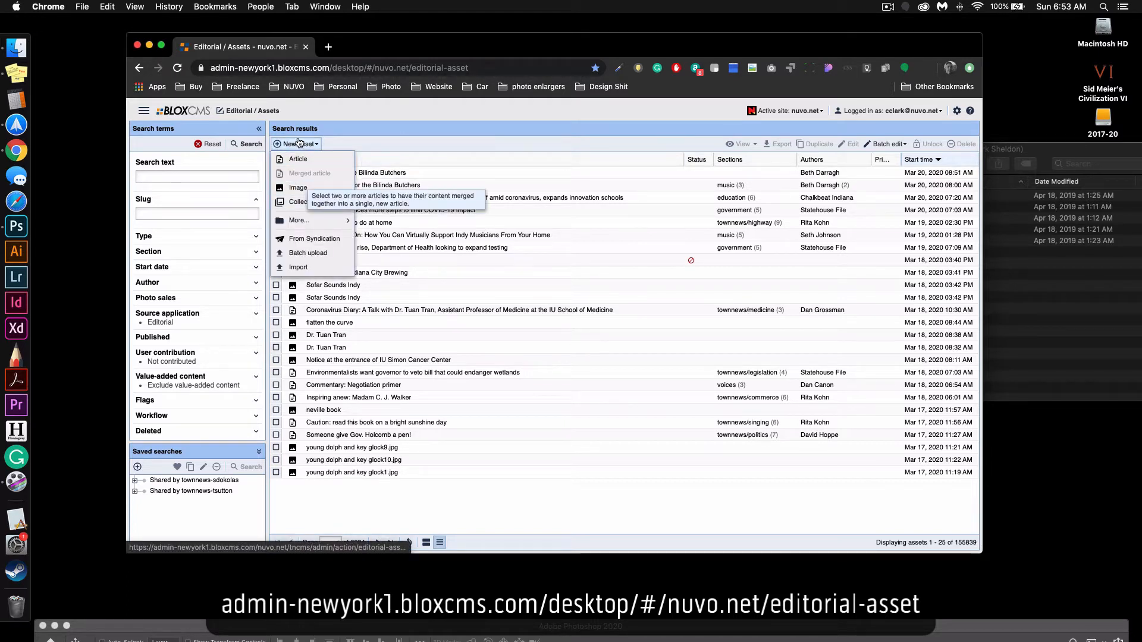
click(370, 140)
click(303, 144)
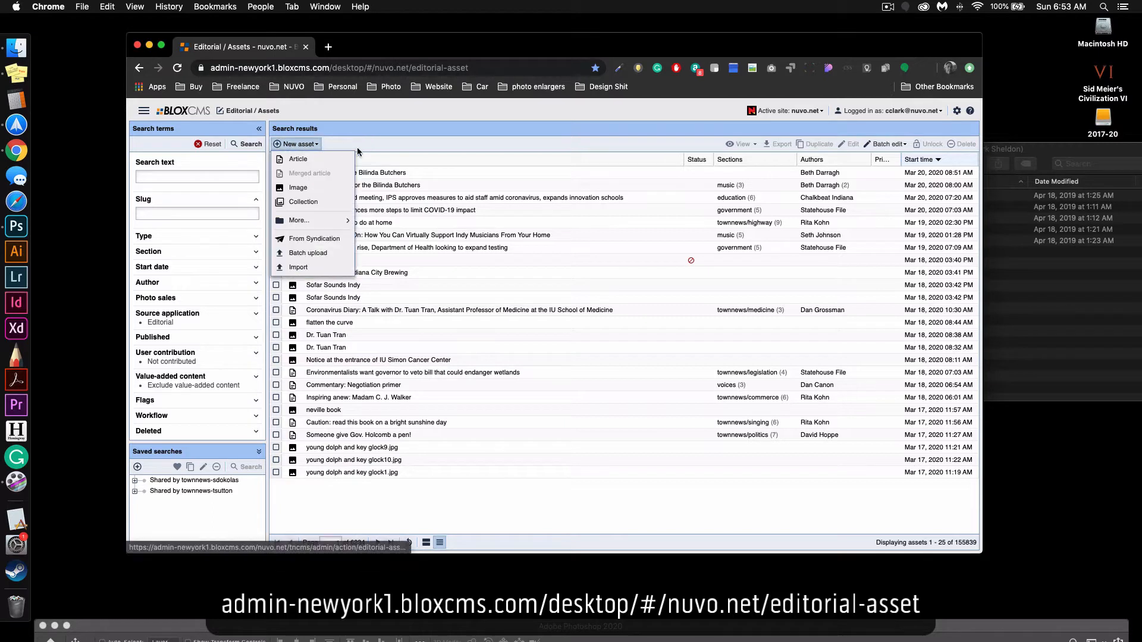
click(324, 205)
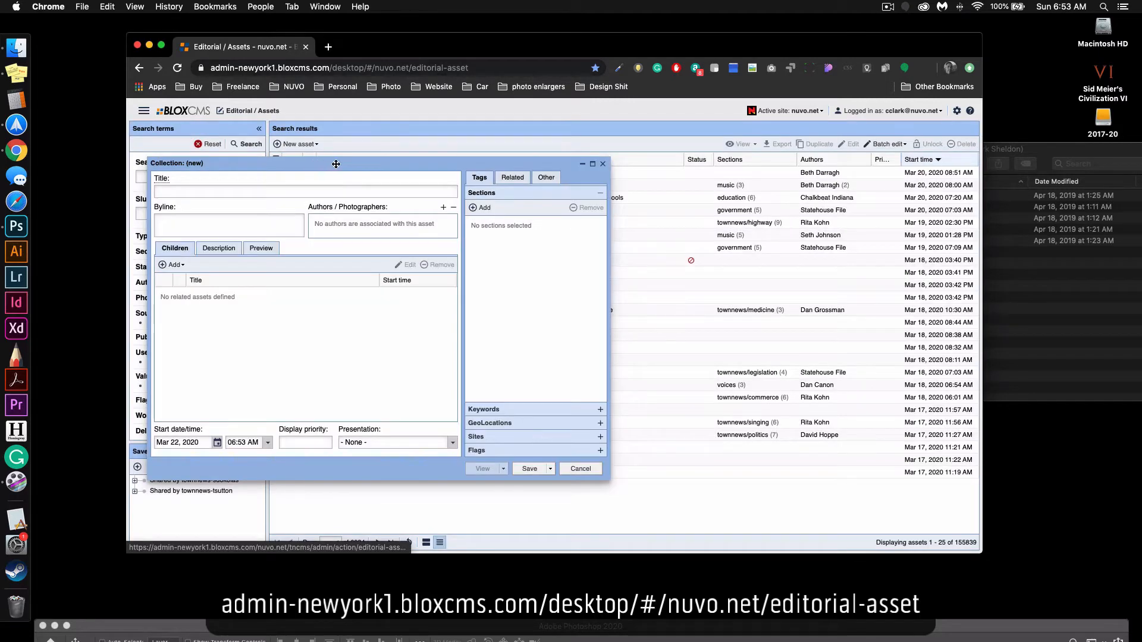
drag(336, 164, 376, 167)
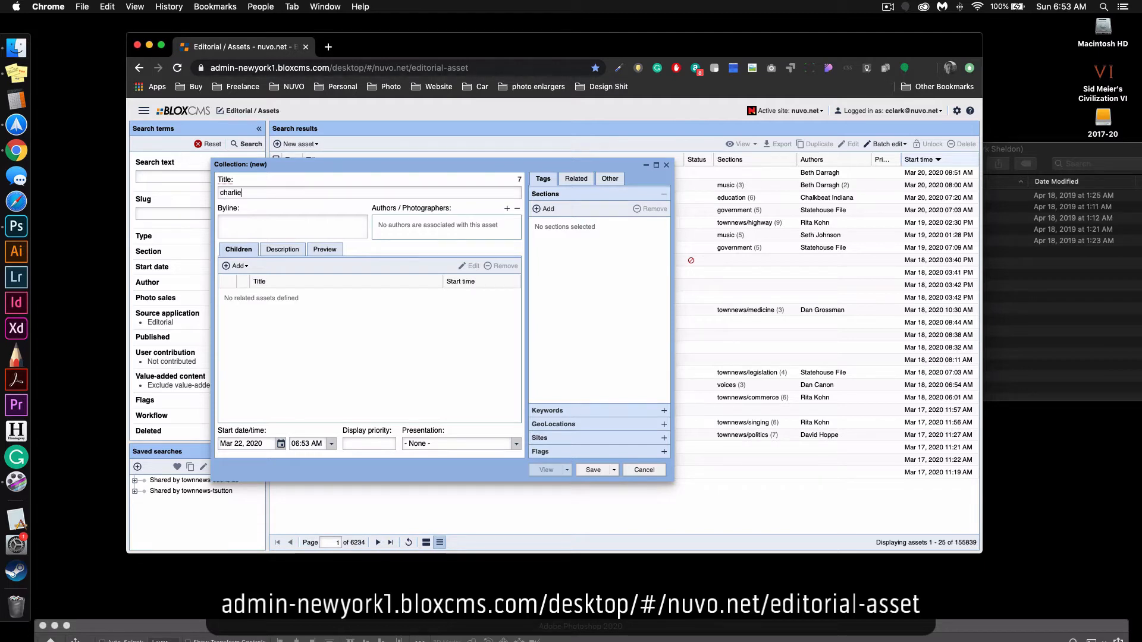
text(test)
Find the photographer's user account by full name and add it as the collection's author.
click(507, 209)
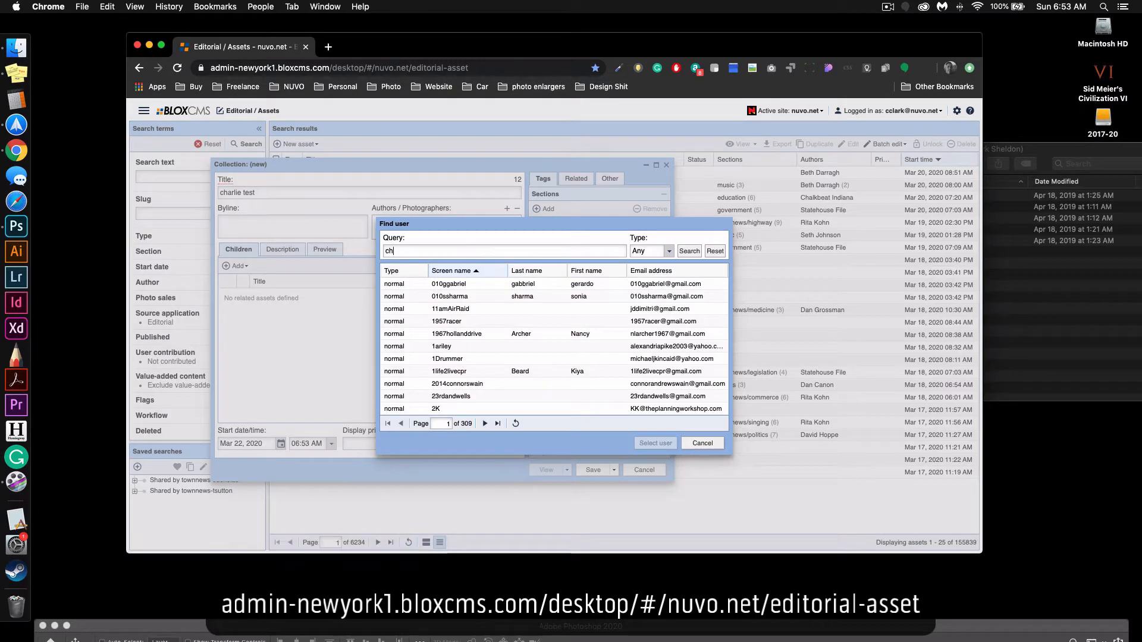
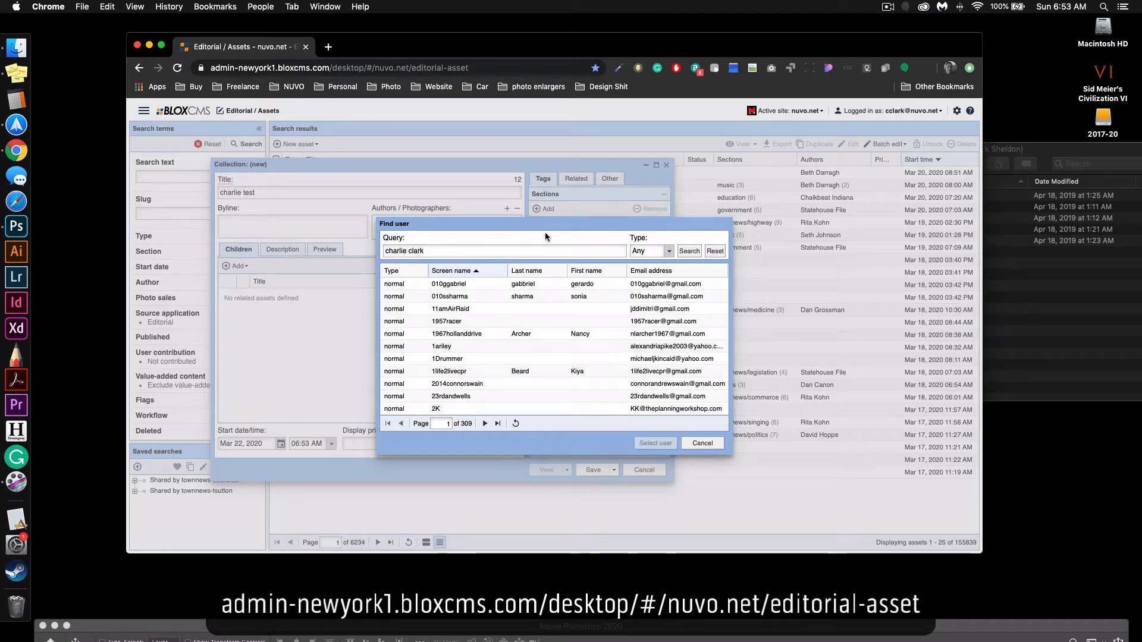
click(697, 255)
click(520, 286)
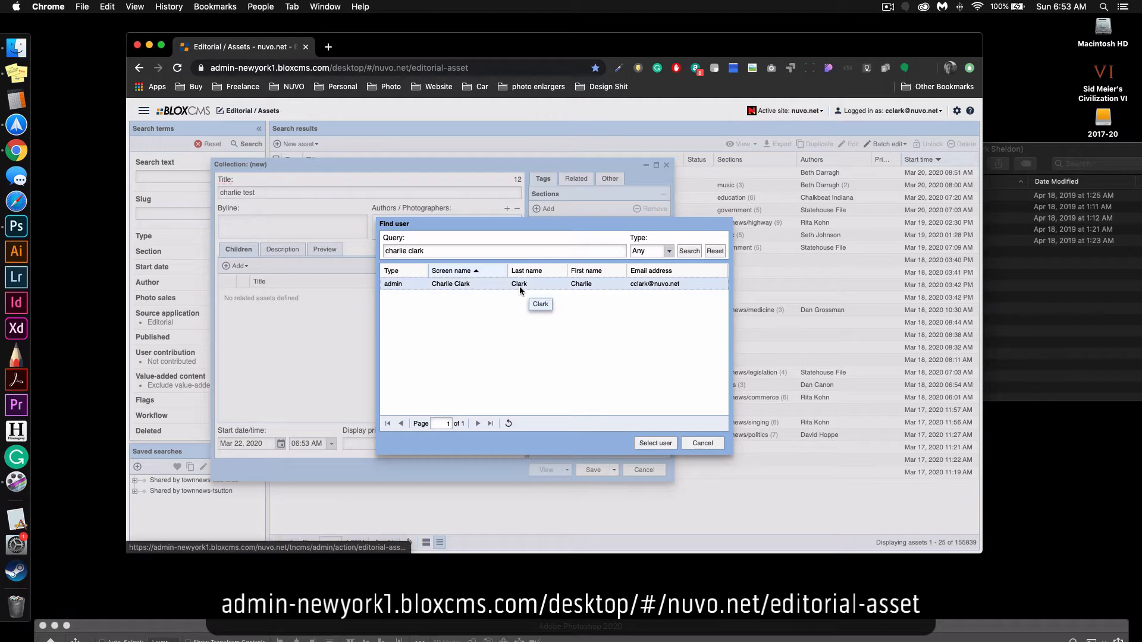
click(655, 443)
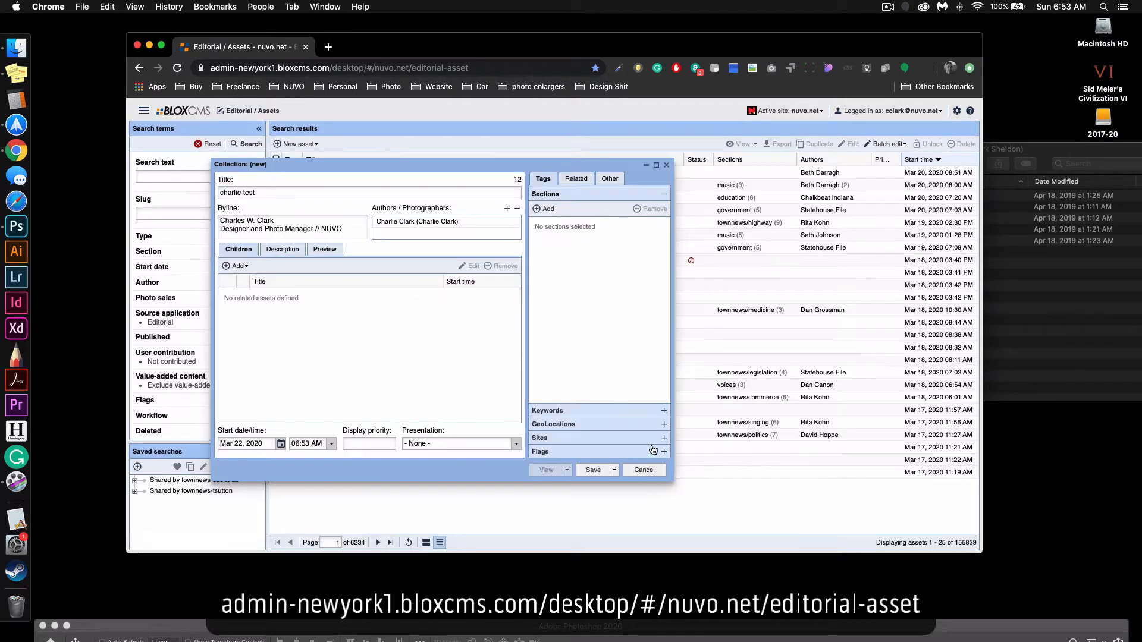
Clear all text from the collection's byline.
triple_click(332, 228)
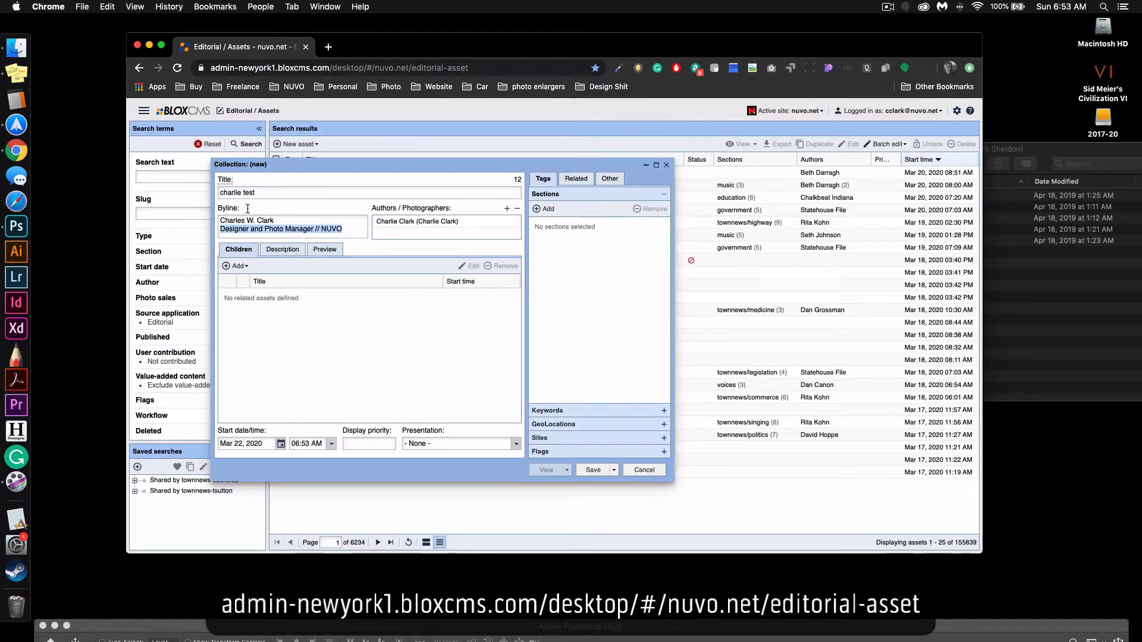
click(245, 221)
key(super+a)
key(BackSpace)
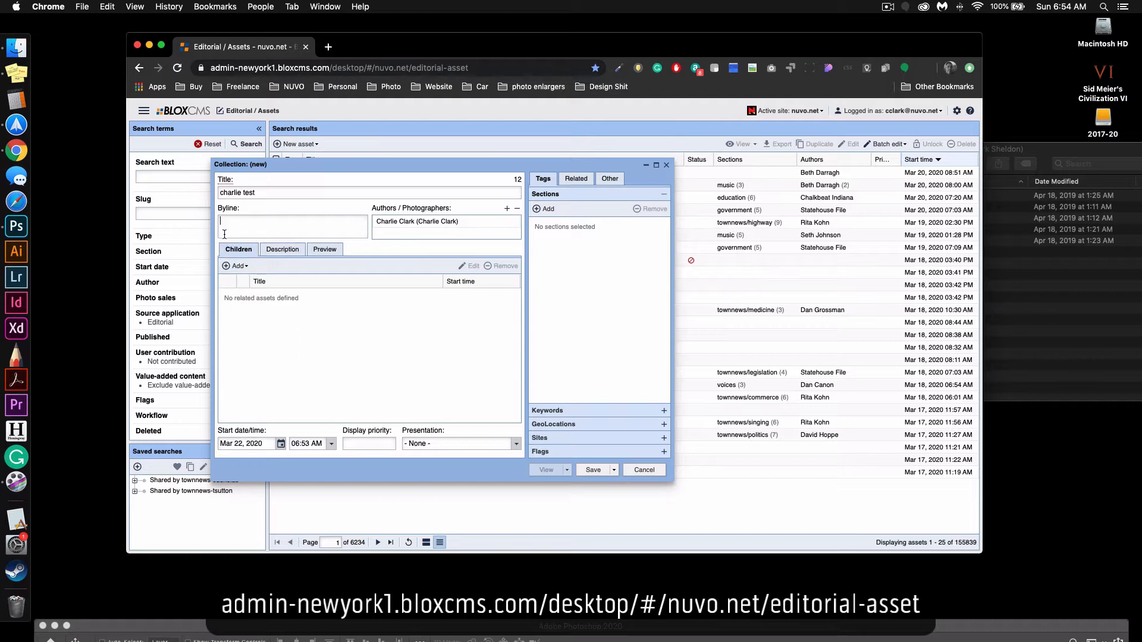
Start a batch upload of local files for the collection's children and close the Finder window showing the photo folder.
click(242, 269)
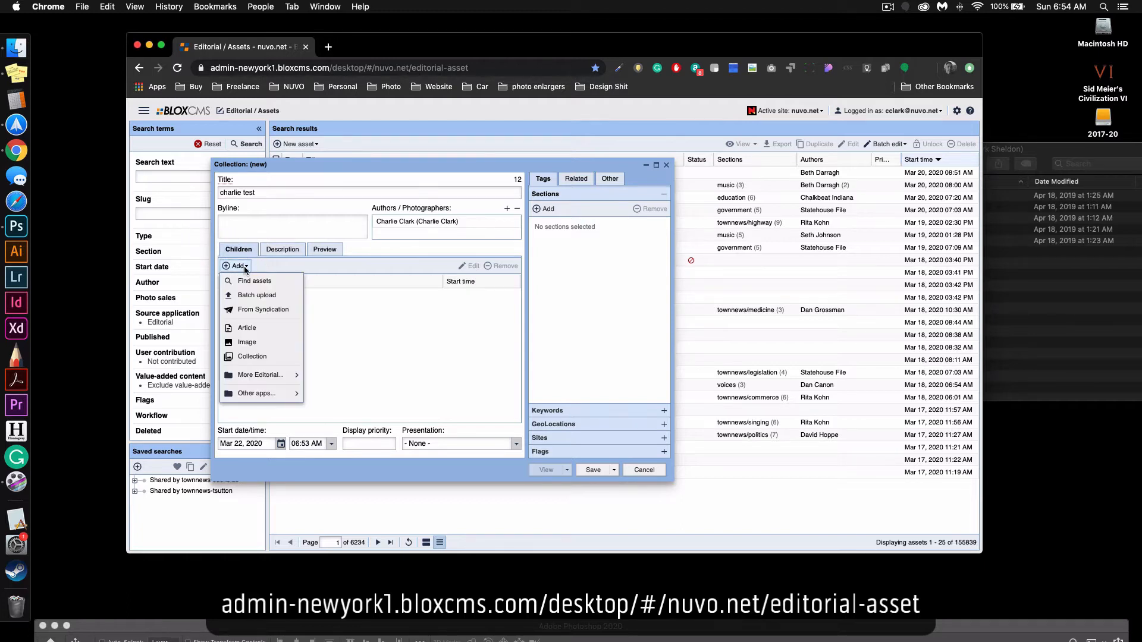
click(267, 296)
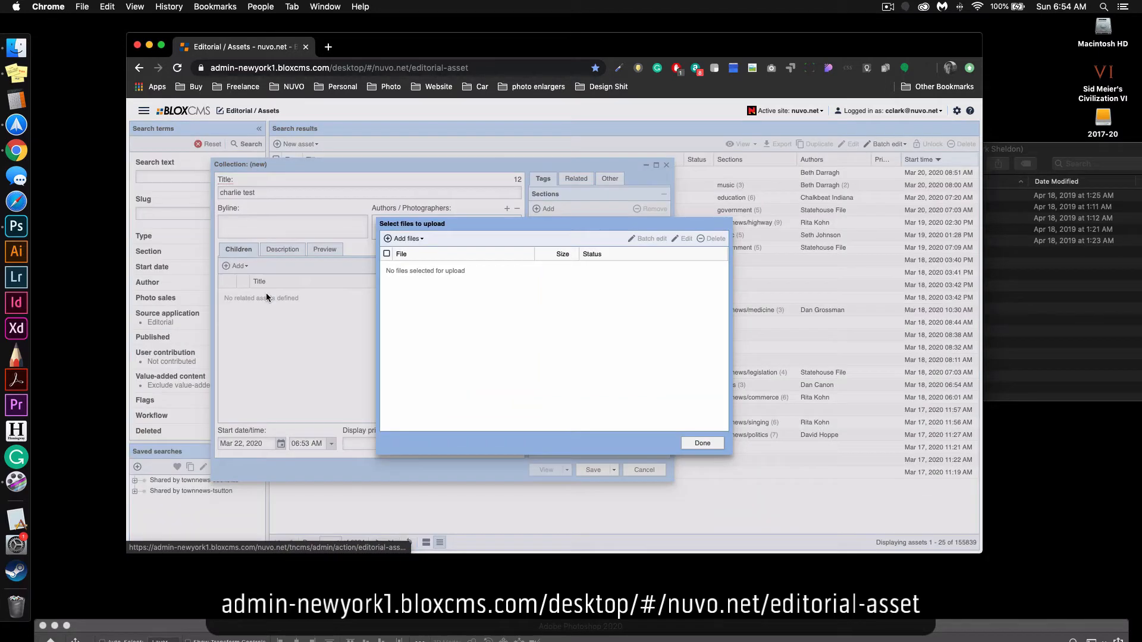
click(402, 240)
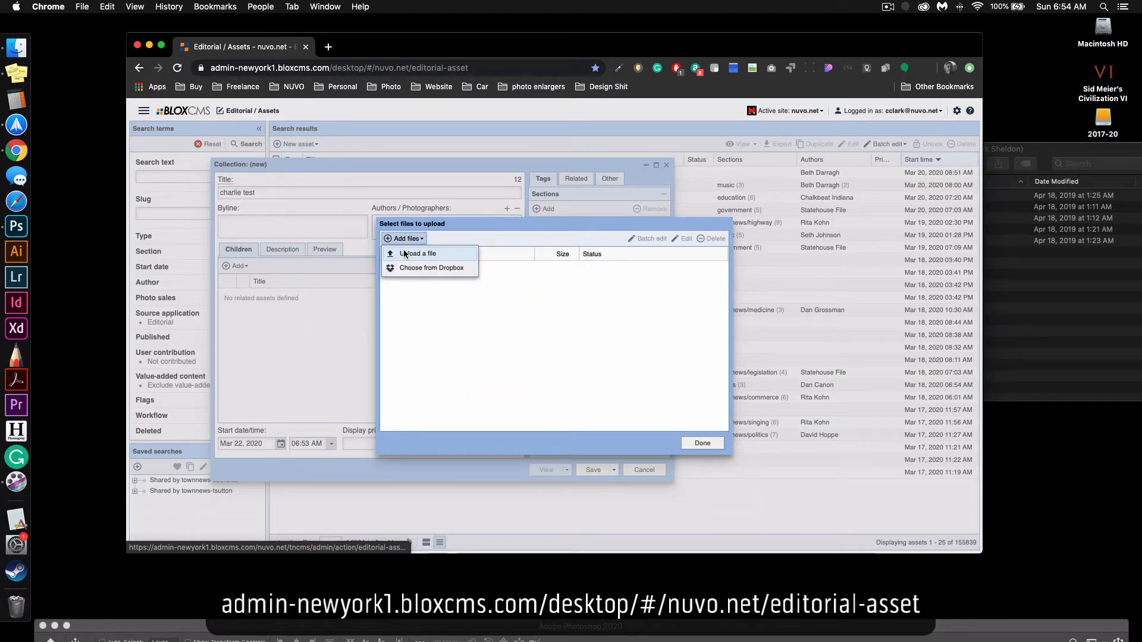
click(404, 254)
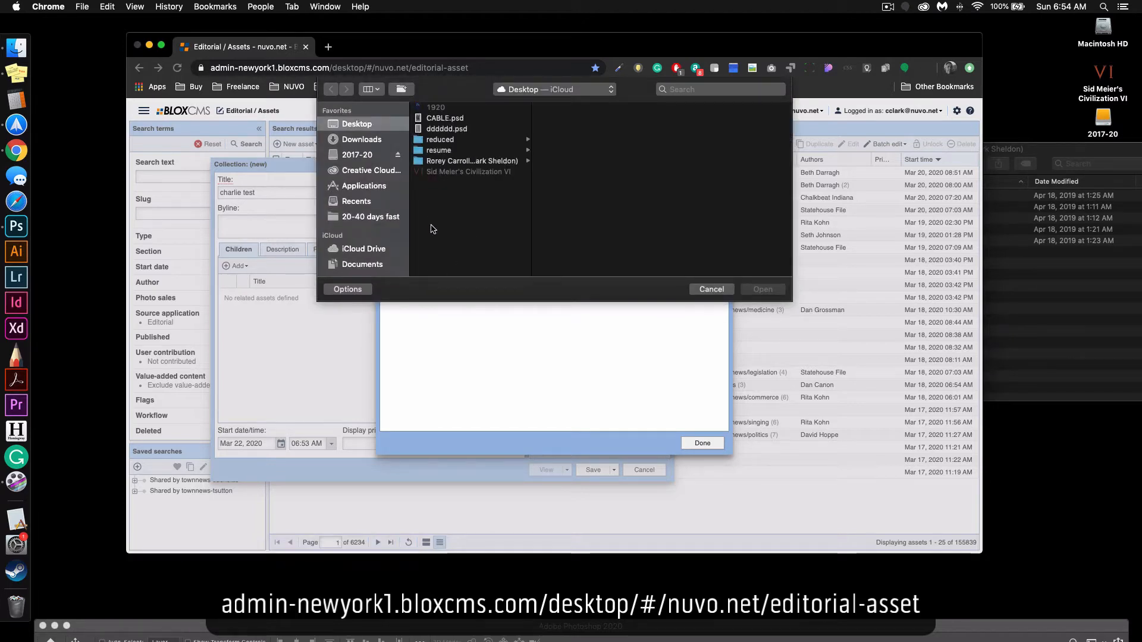
click(1051, 322)
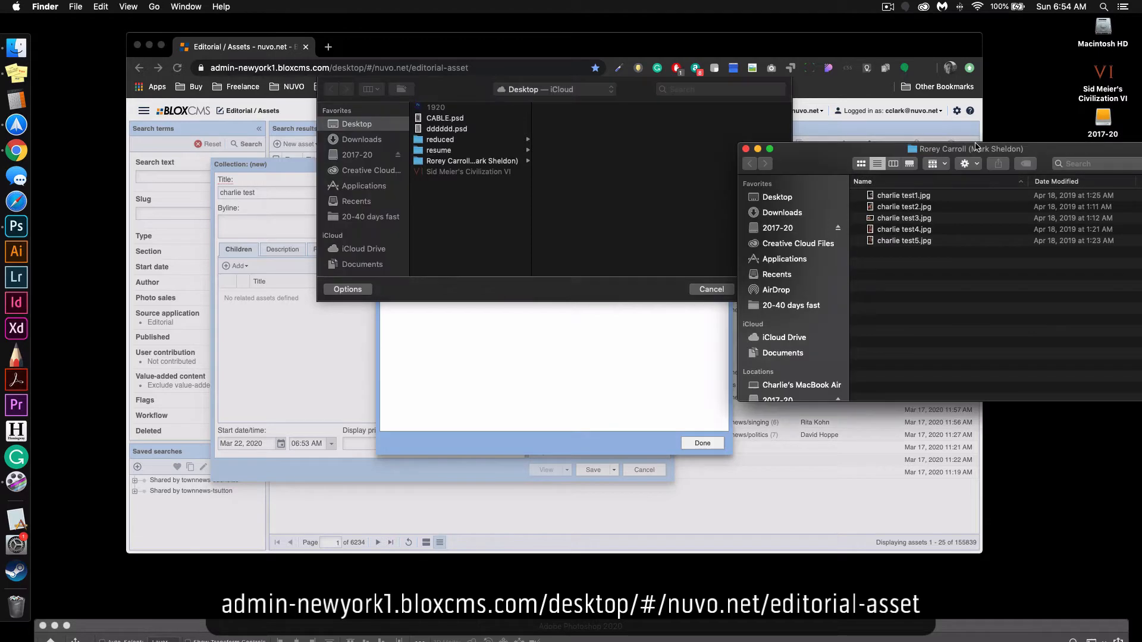
drag(976, 147, 735, 122)
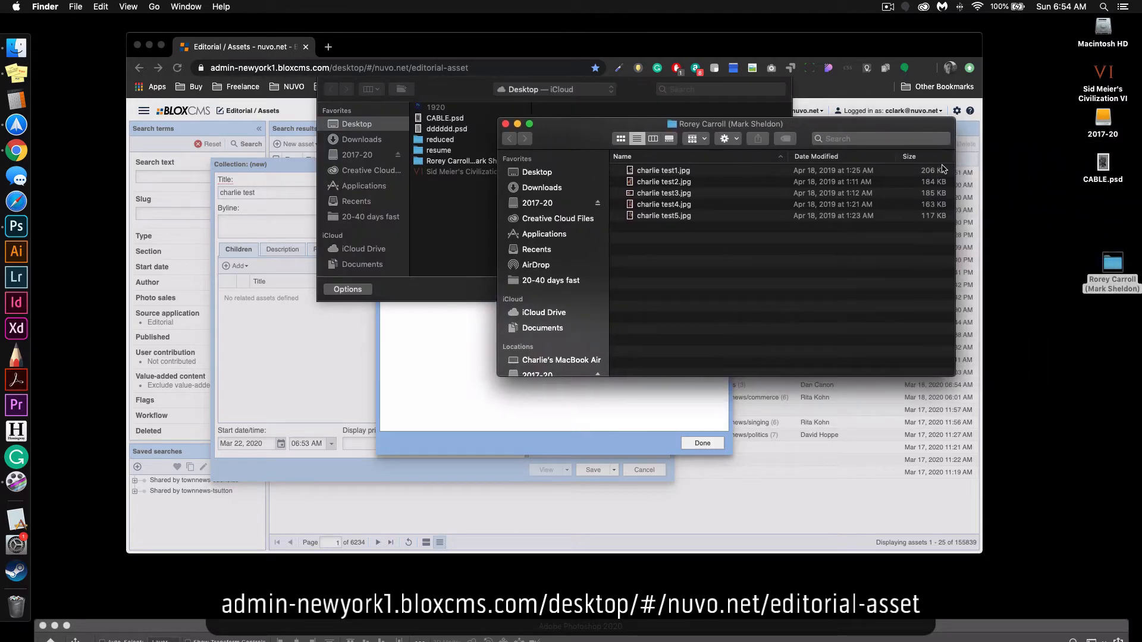
click(505, 124)
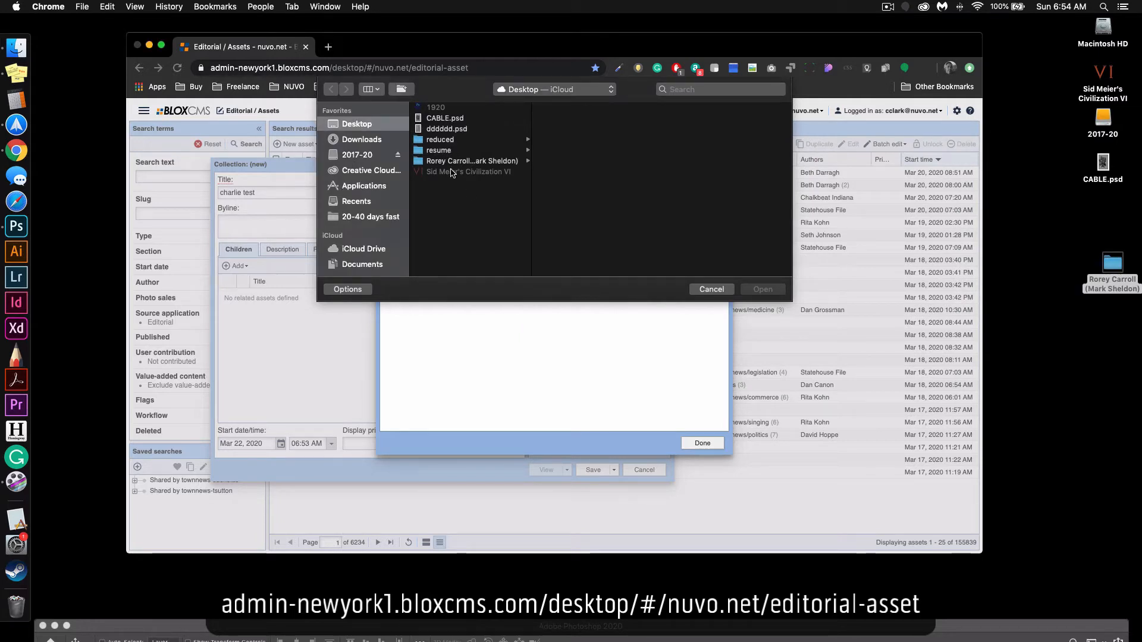
Upload all five photos, charlie test1.jpg to charlie test5.jpg, from the desktop photo folder and finish the batch upload.
click(461, 164)
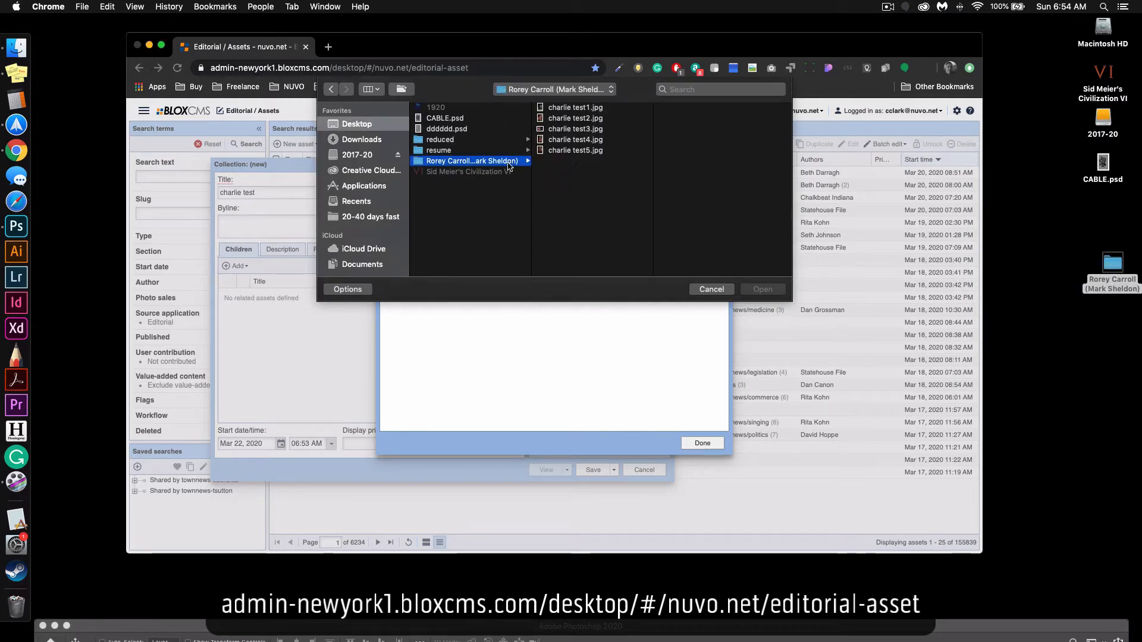
click(558, 108)
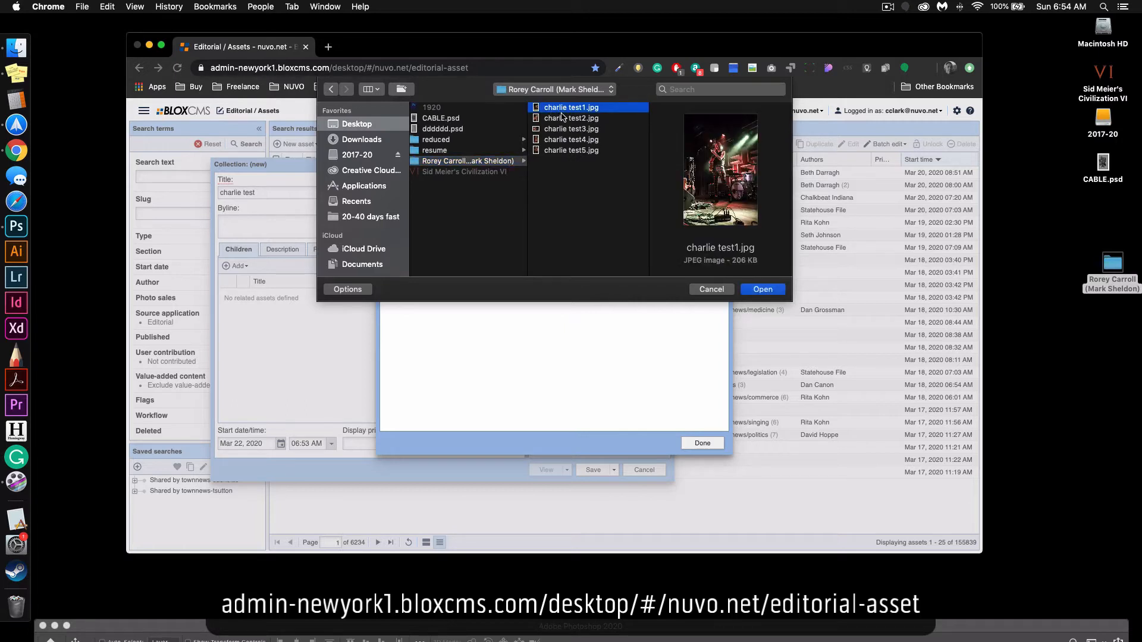
key(super+a)
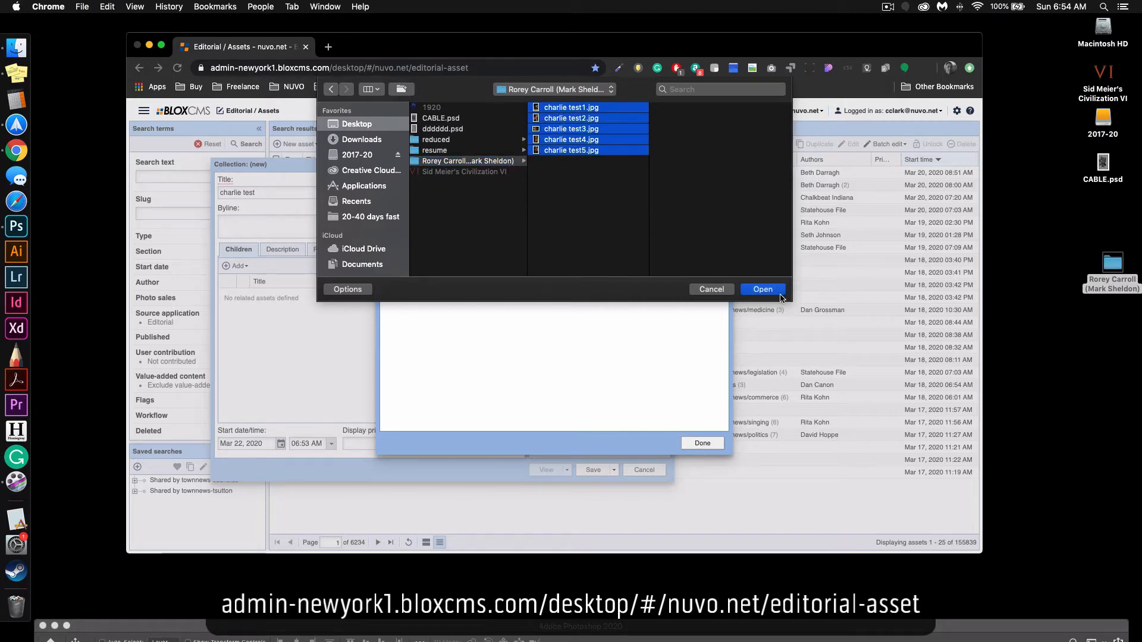
click(779, 292)
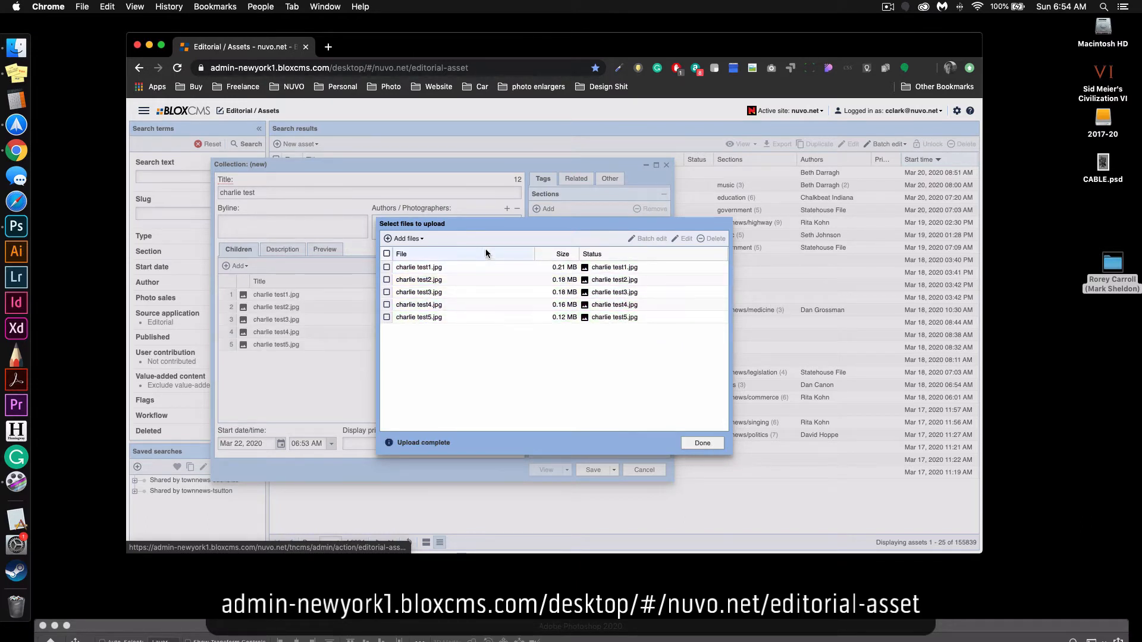
click(701, 444)
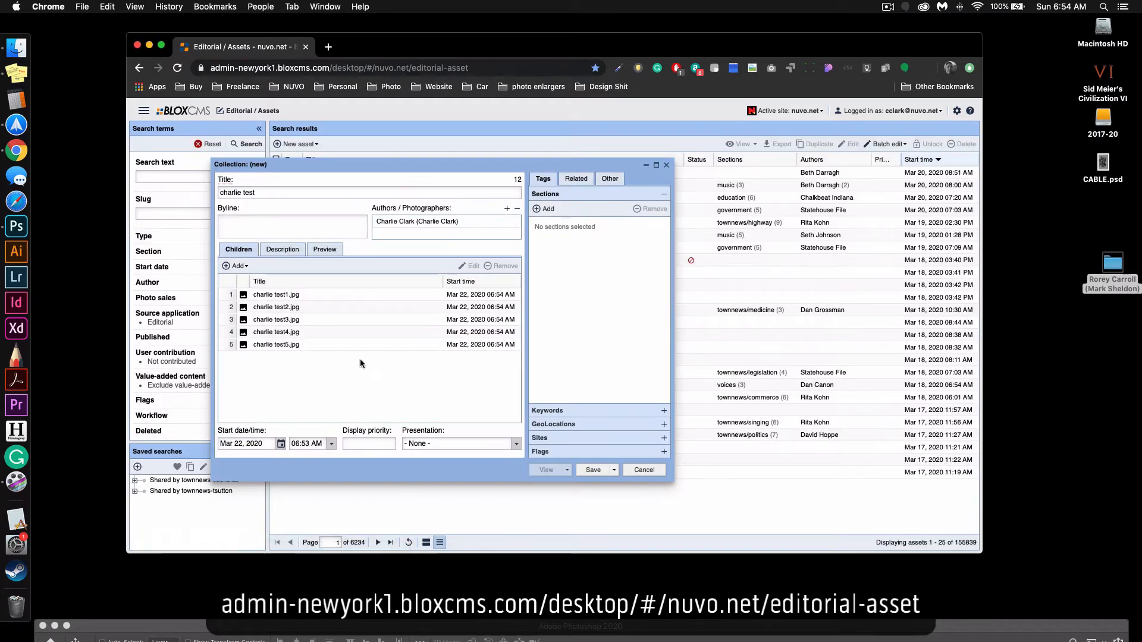
Inspect the images charlie test1.jpg and charlie test2.jpg in their asset editors, closing each without saving.
click(287, 295)
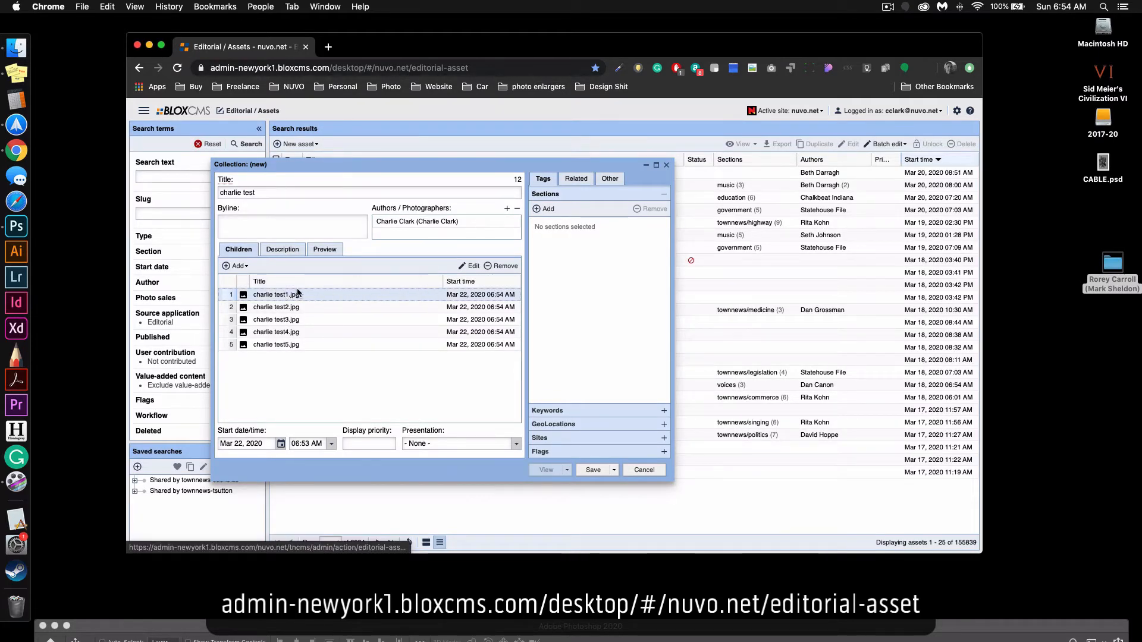
double_click(297, 294)
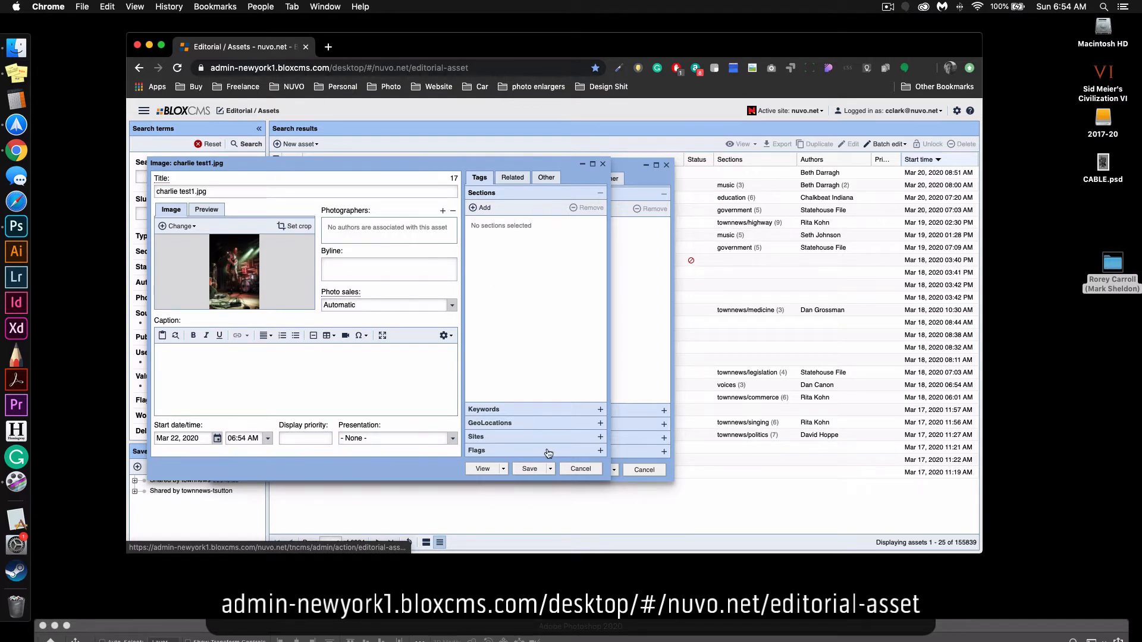
click(583, 469)
click(269, 308)
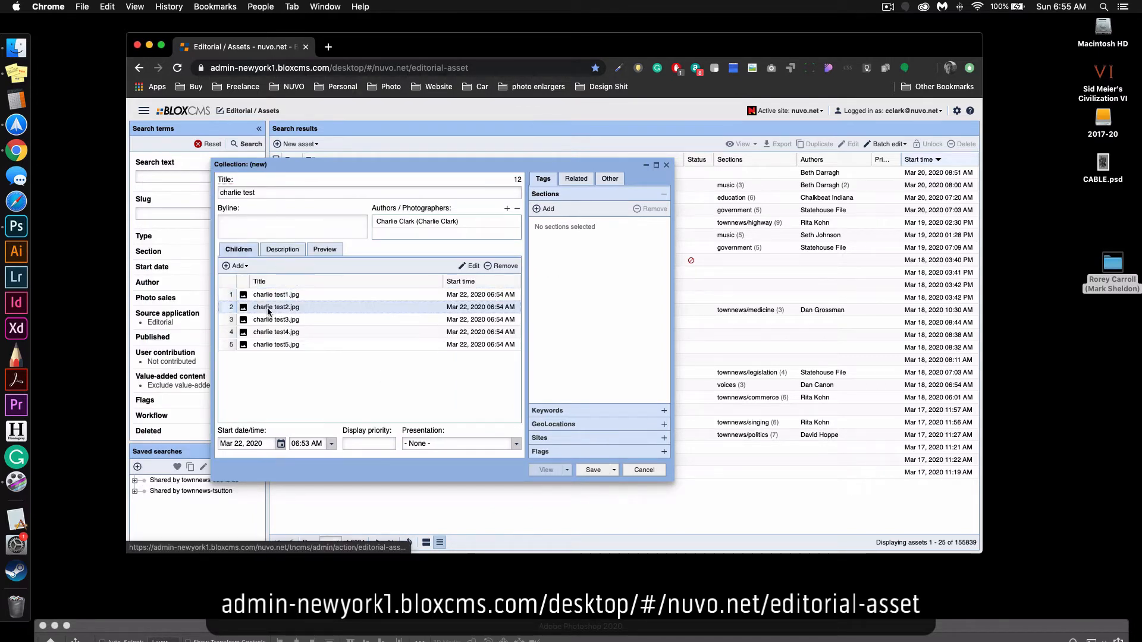
double_click(269, 308)
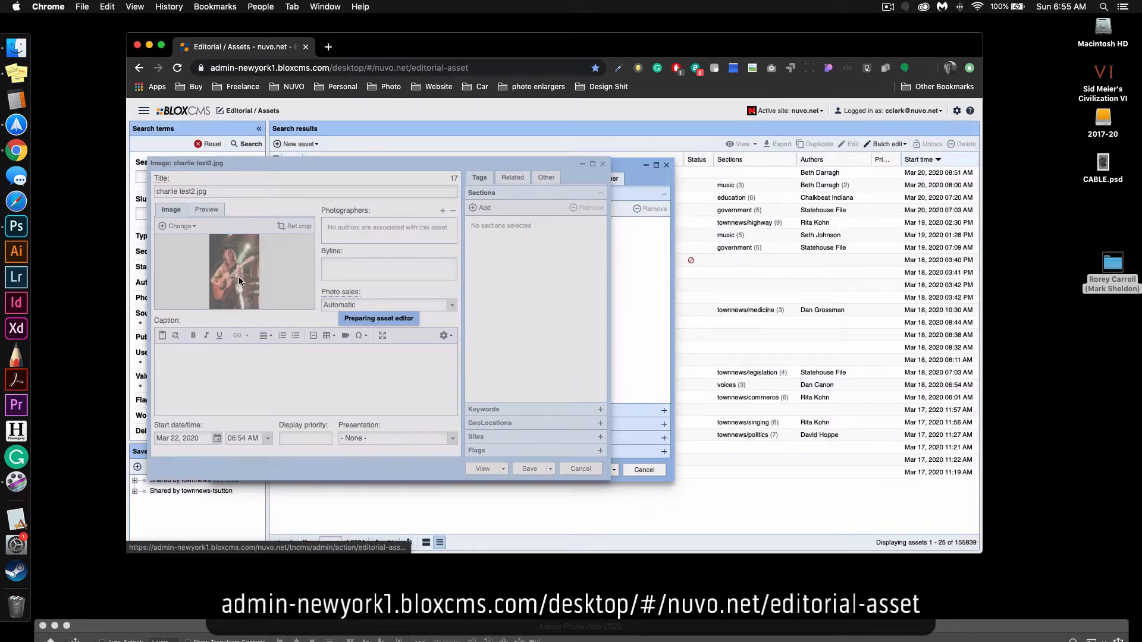
click(582, 470)
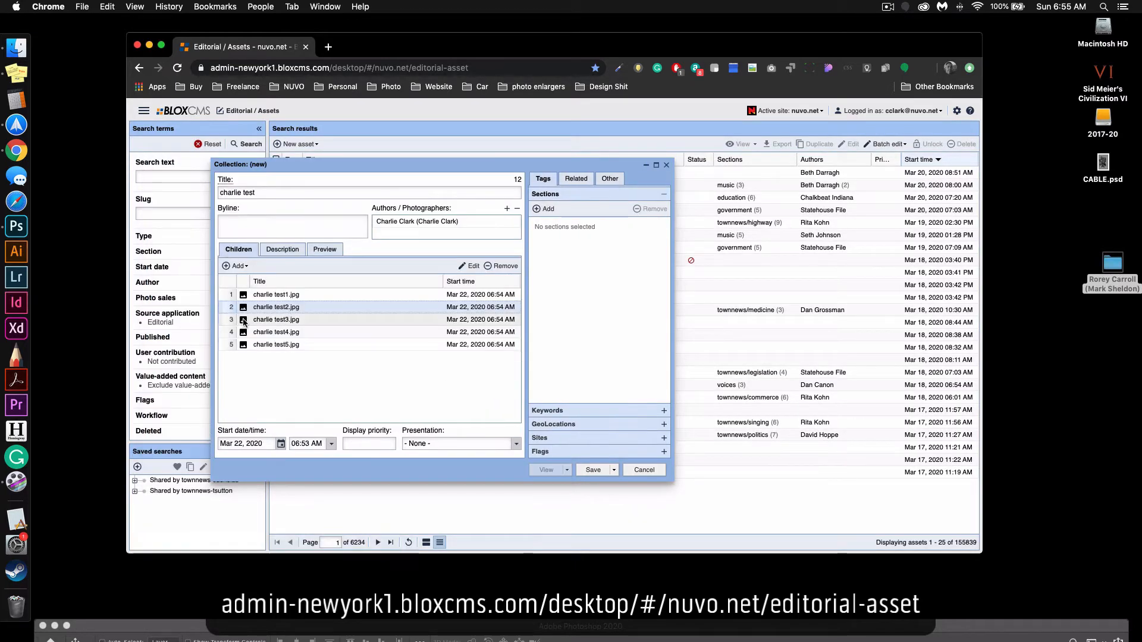
Check the image of charlie test3.jpg and move that photo to first place in the collection's children.
mouse_move(246, 333)
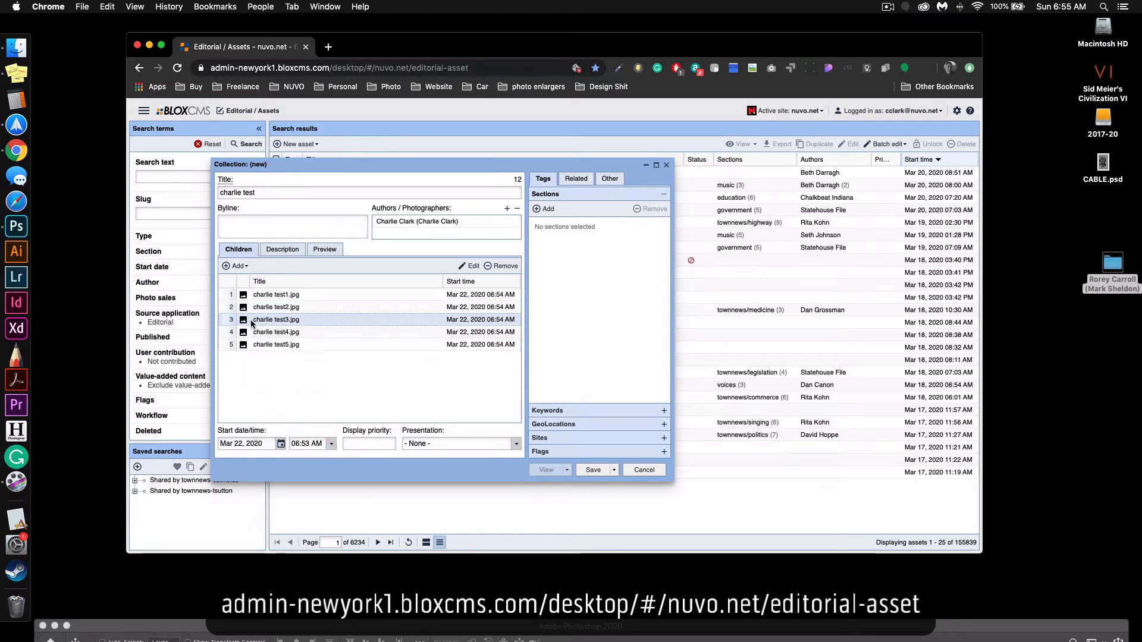
click(293, 322)
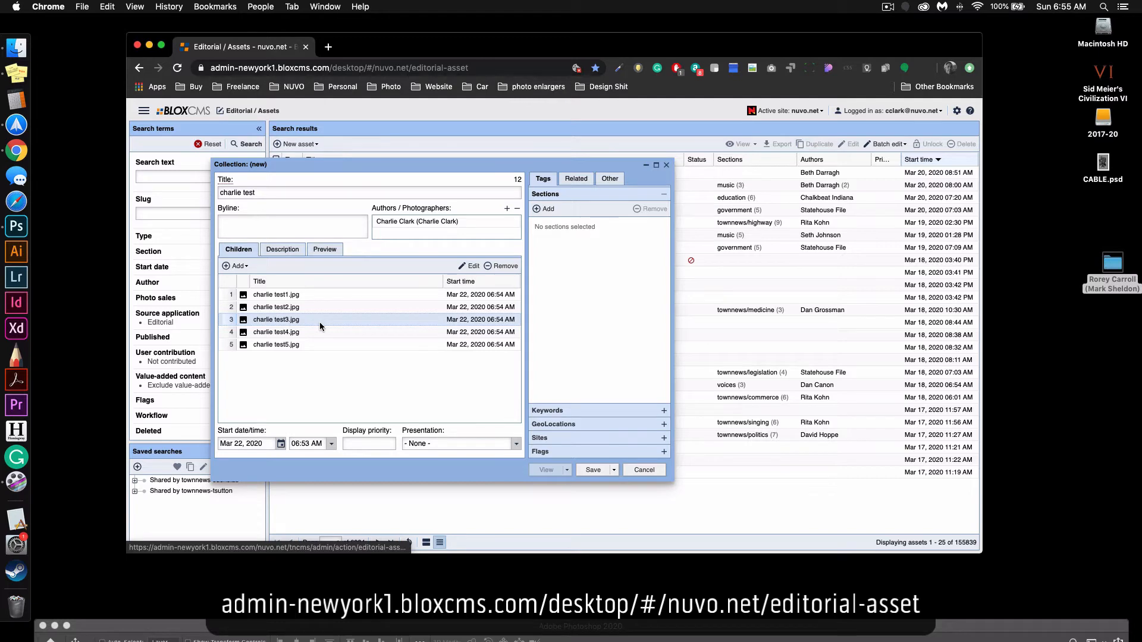
double_click(243, 322)
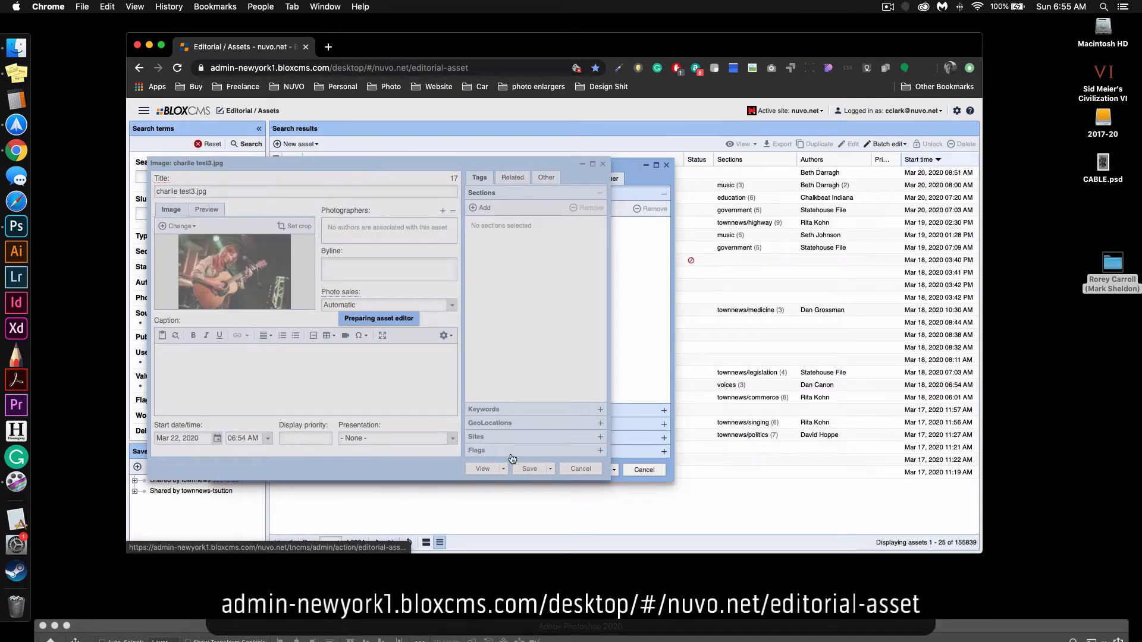
click(581, 469)
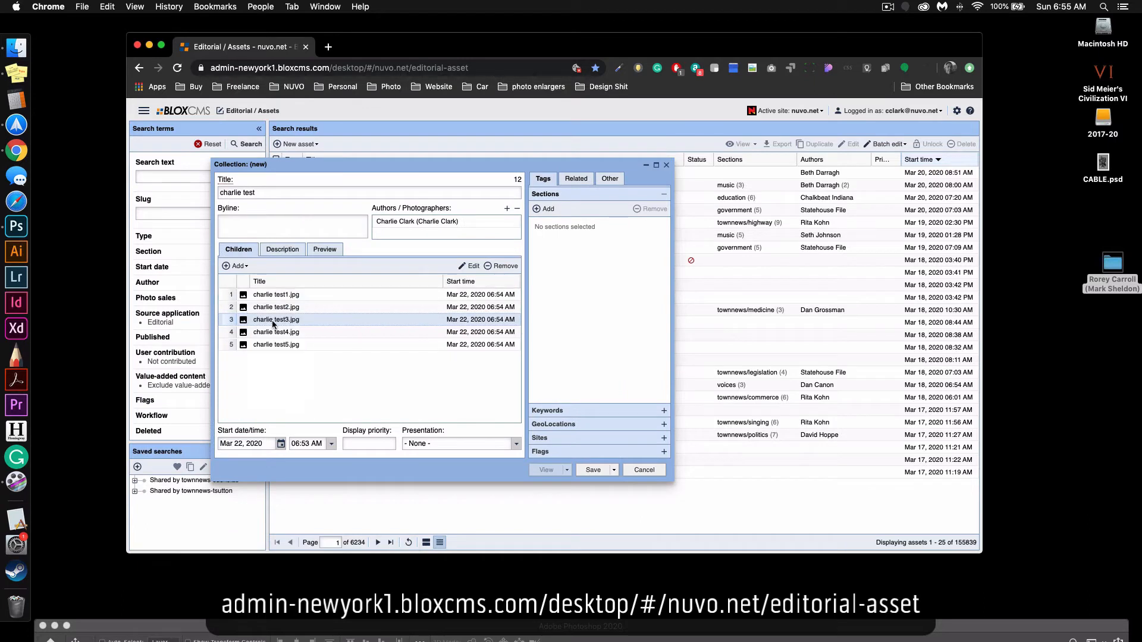
drag(270, 322, 298, 297)
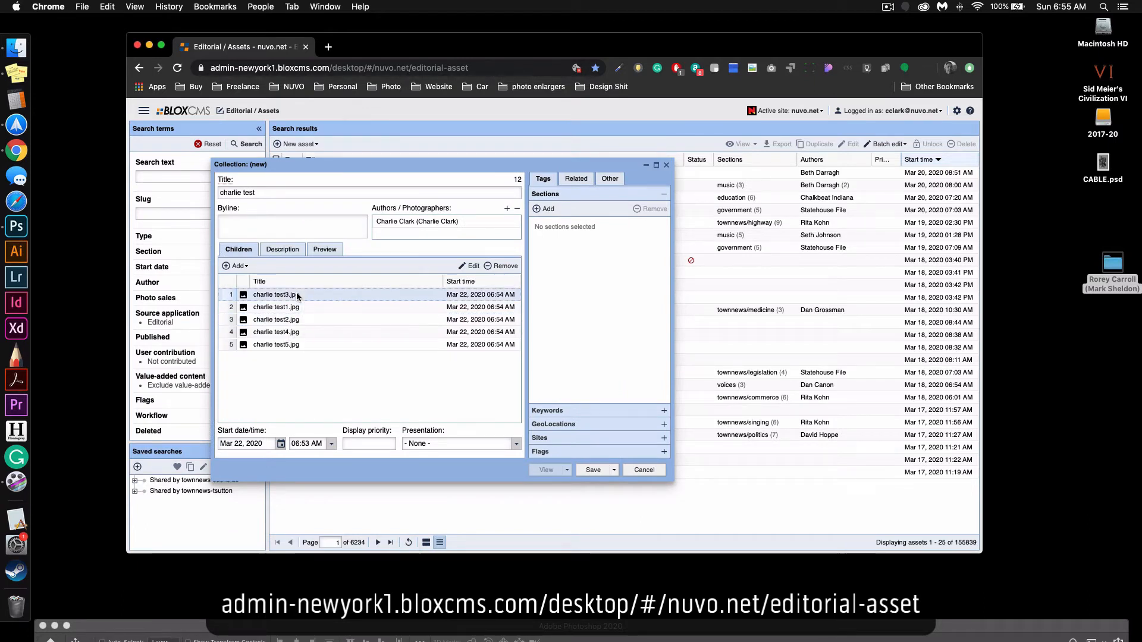
Fill the collection's description with several lines of placeholder text starting with "dioshoifhoiashfaioshfoahs".
click(282, 249)
click(378, 301)
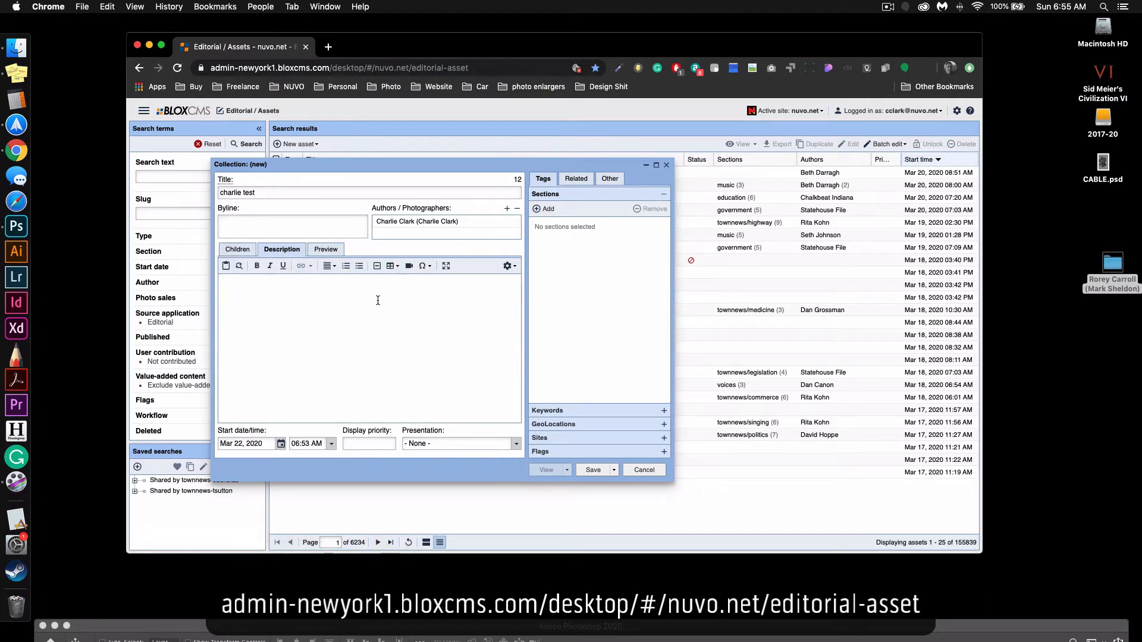
text(dioshoifhoiashfaioshfoahs dihasoifhiash)
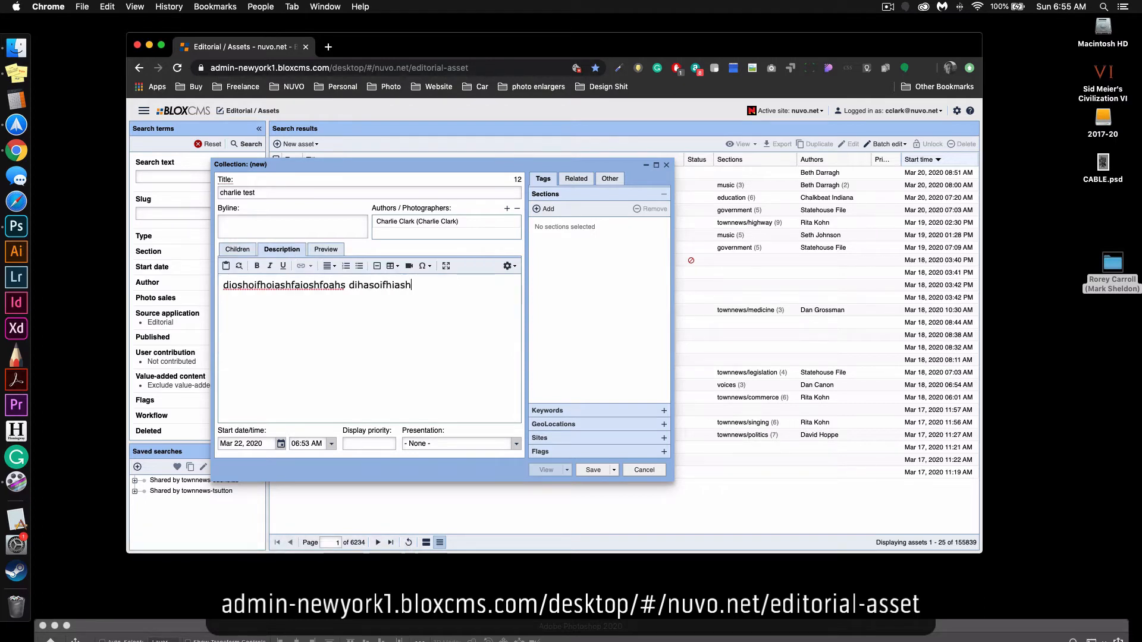
text(fasifhiashofhasoifhoashf foiahsofihsafhoaishf)
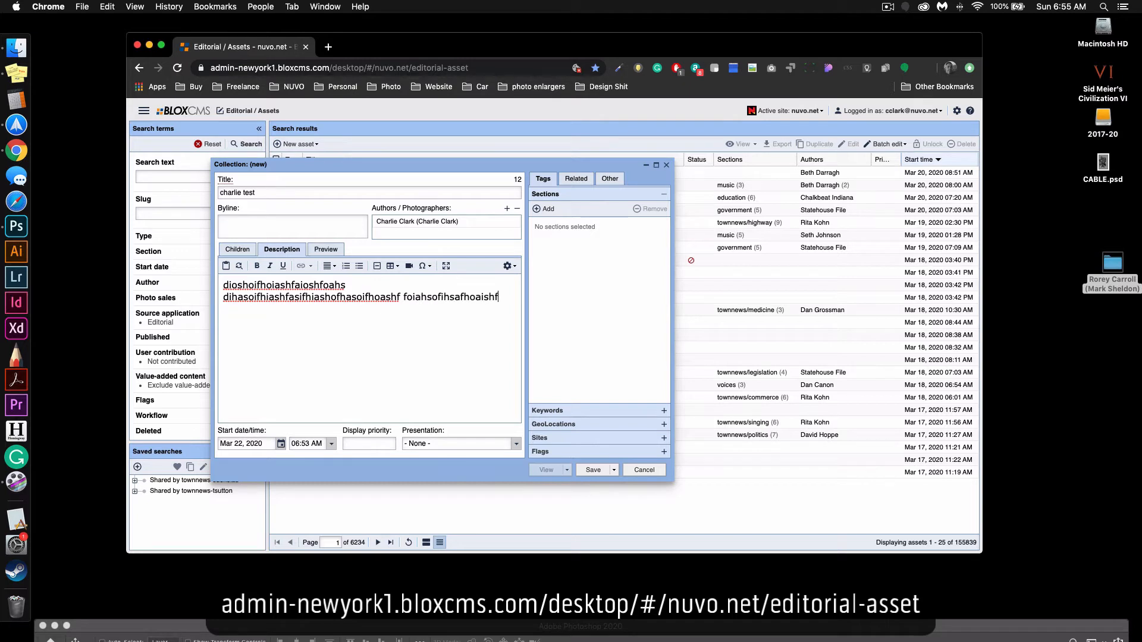
text( sfoaioshfoiahsf sof)
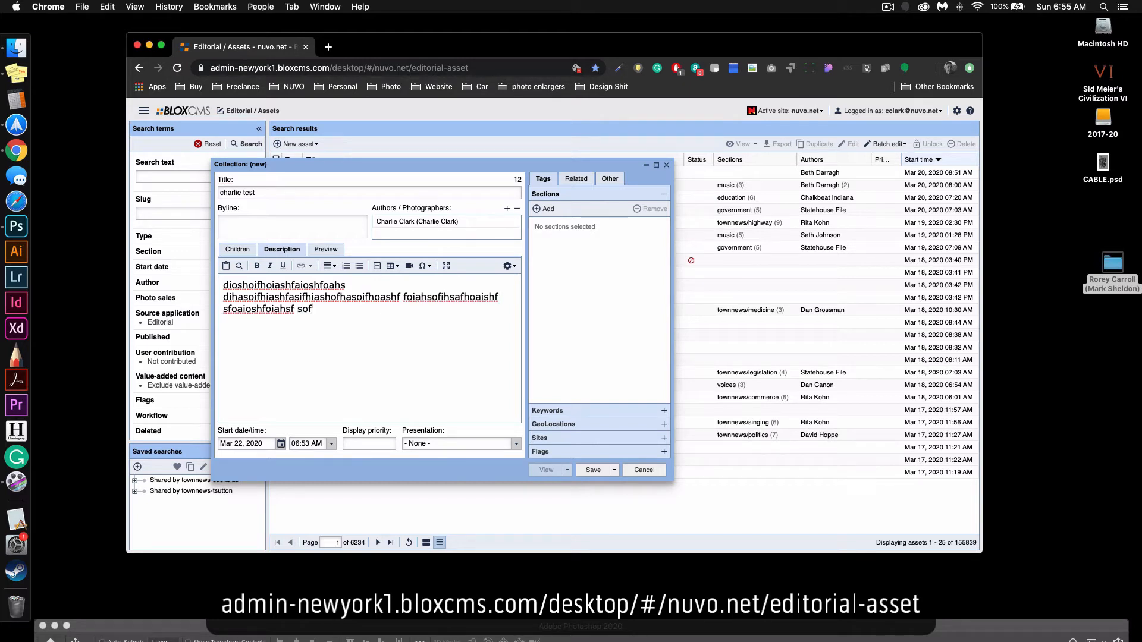
text(ihaisofhasghfi)
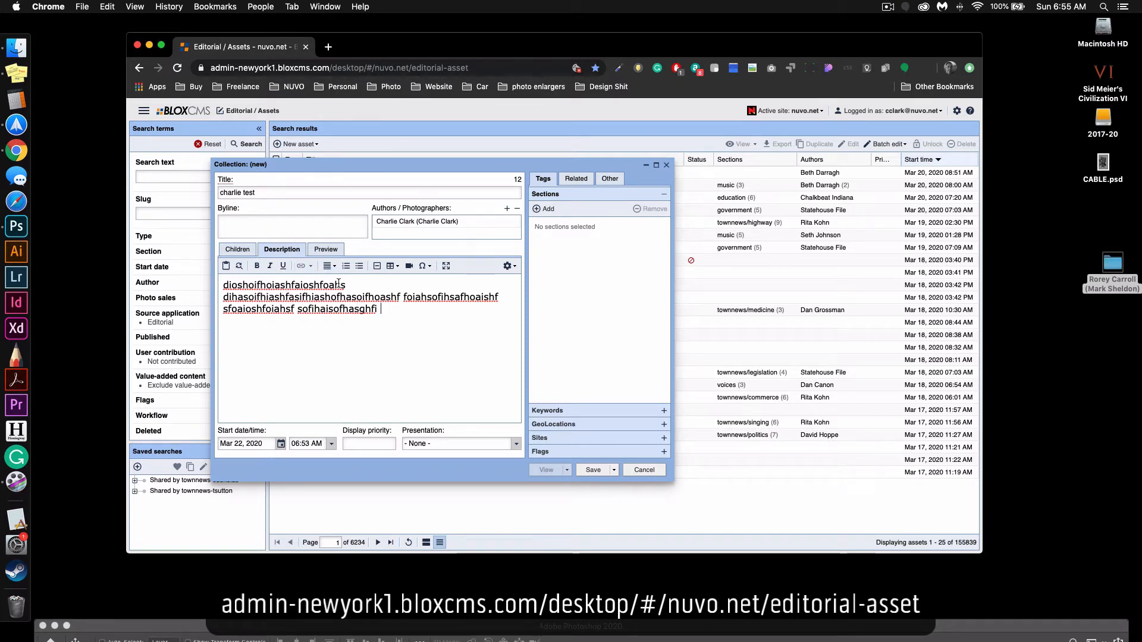
Select "faioshfoahs" in the description's first line and copy the foofighters.com address, found through a web search in a separate tab.
drag(345, 285, 305, 280)
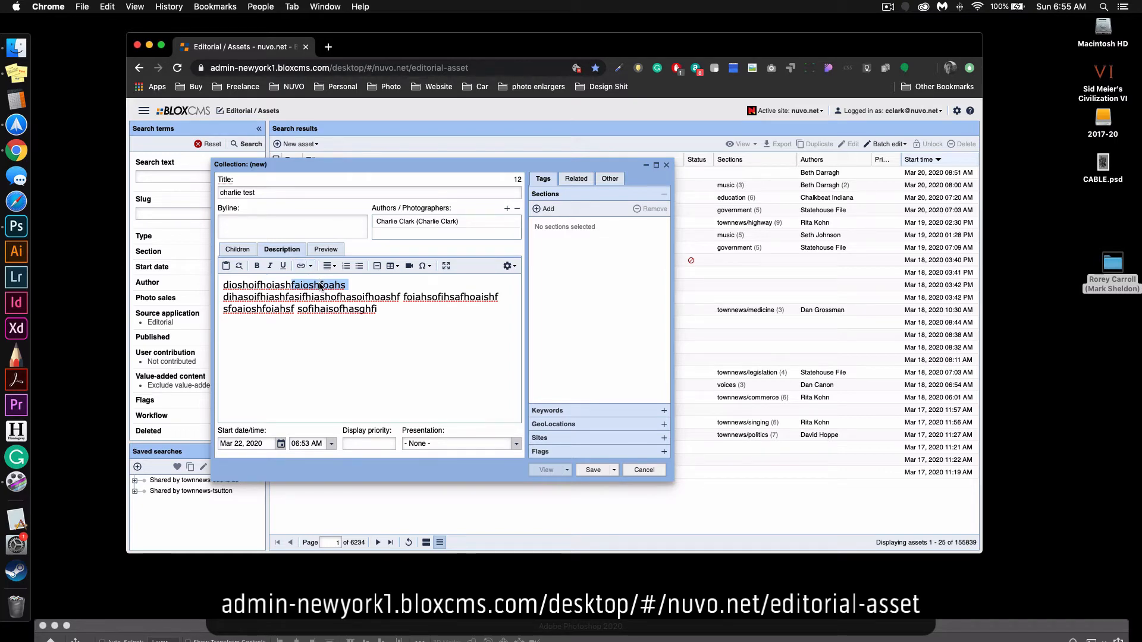
key(super+t)
text(foo)
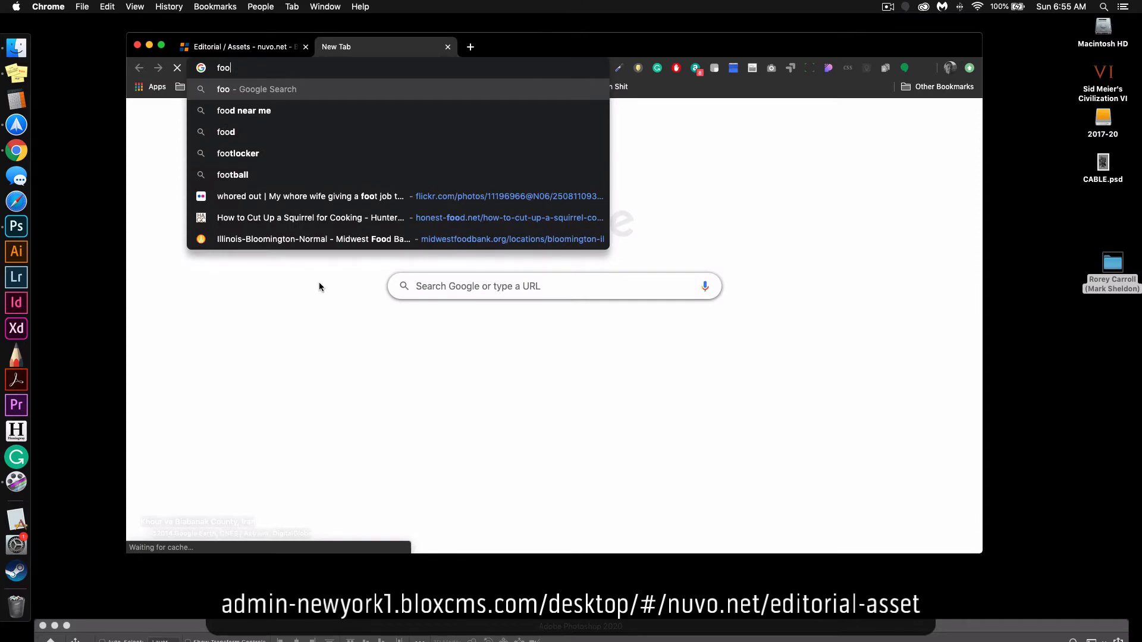
text(figh)
key(Down)
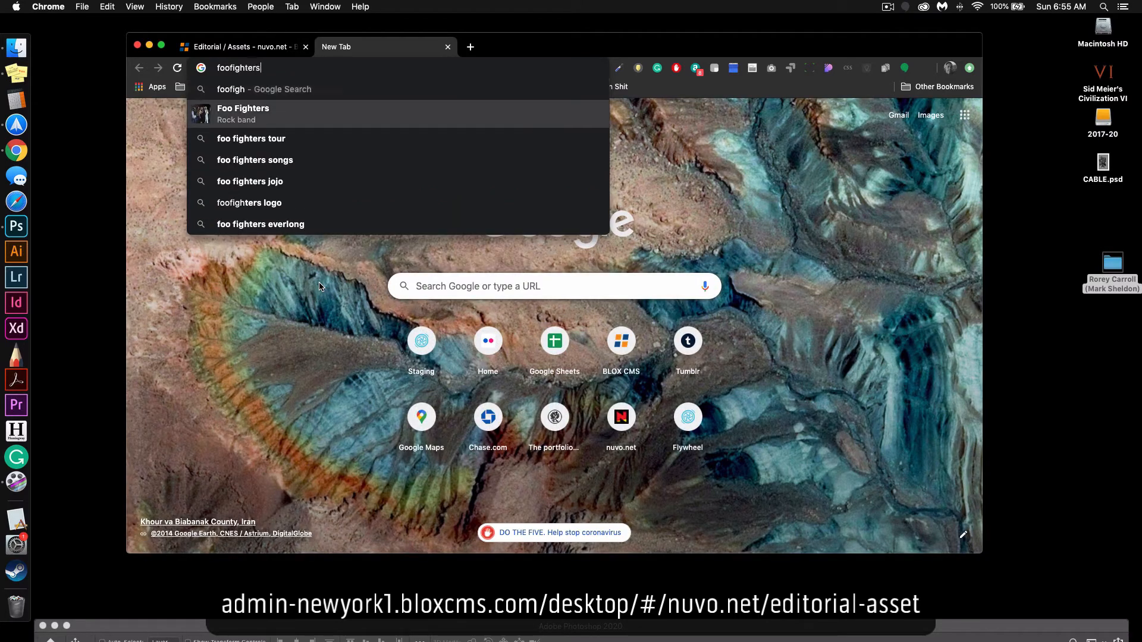
key(Return)
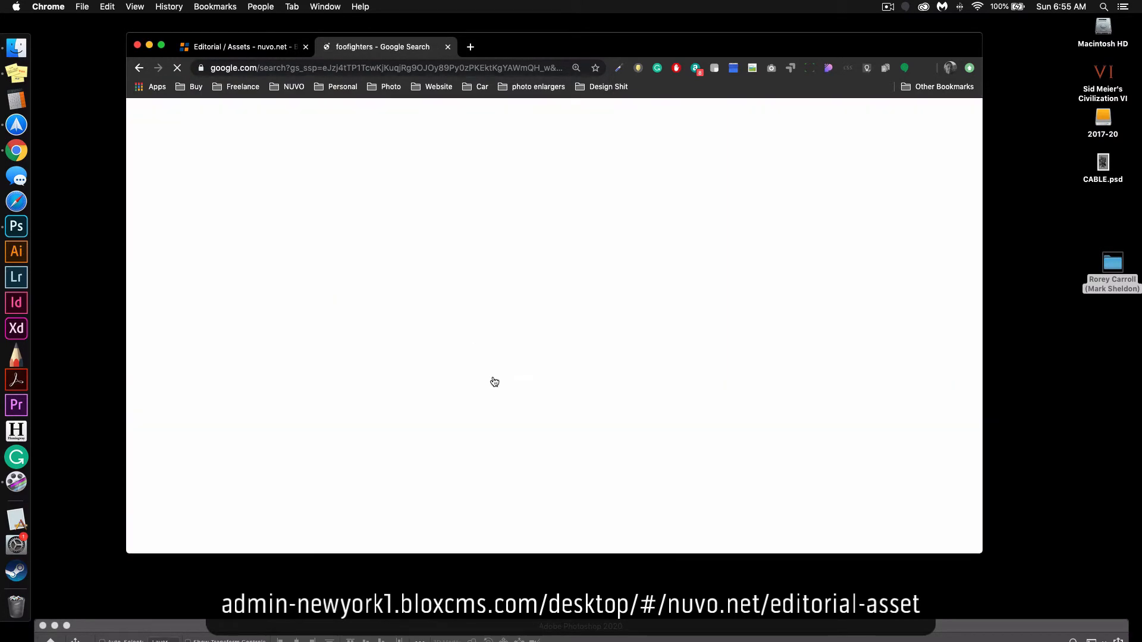
click(379, 291)
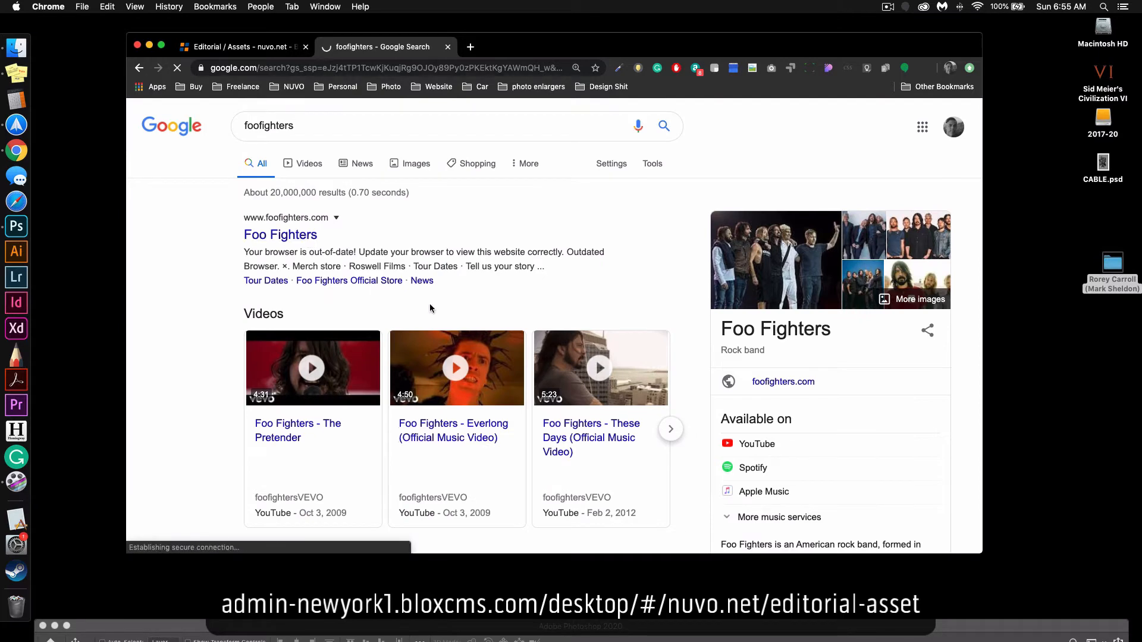
click(232, 67)
key(super+c)
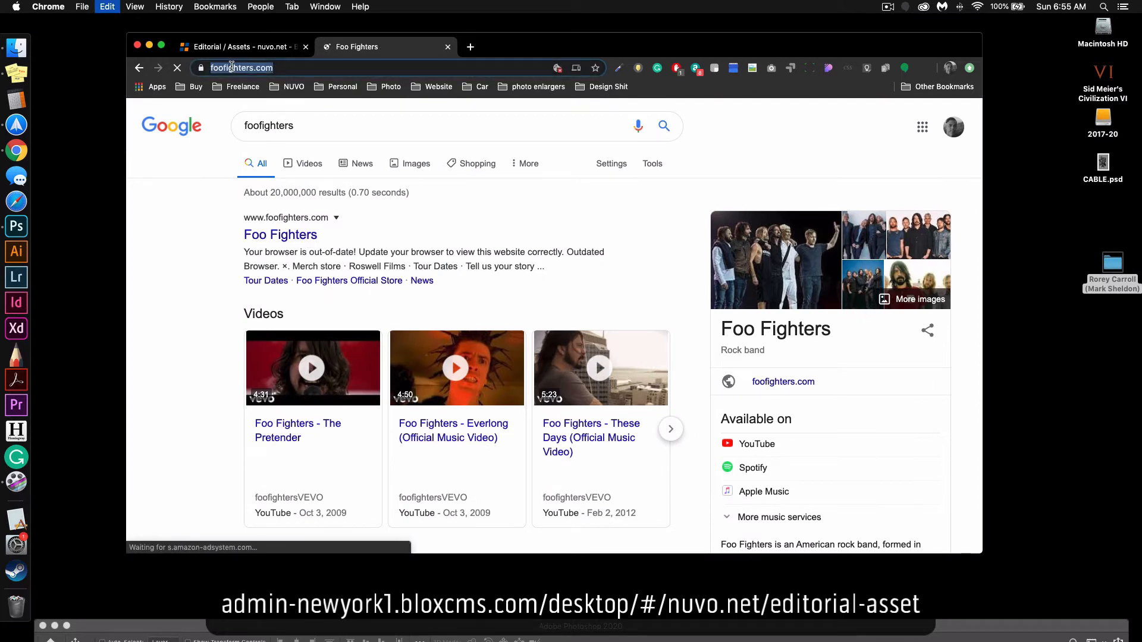
key(super+w)
Link the selected description text to the copied foofighters.com address.
click(302, 267)
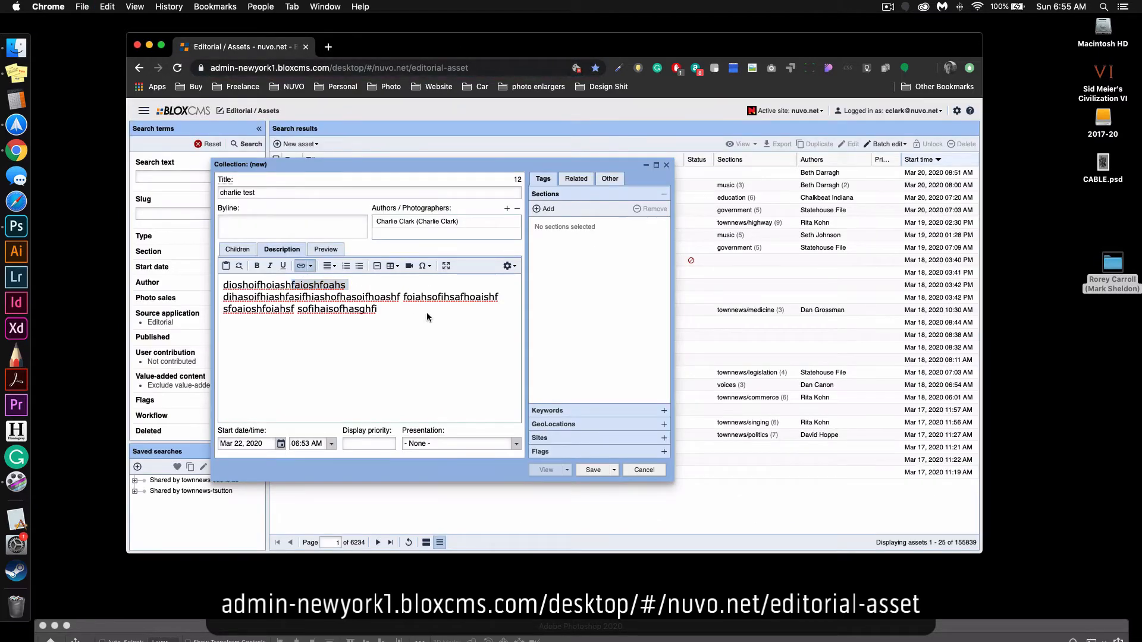
key(super+v)
click(588, 361)
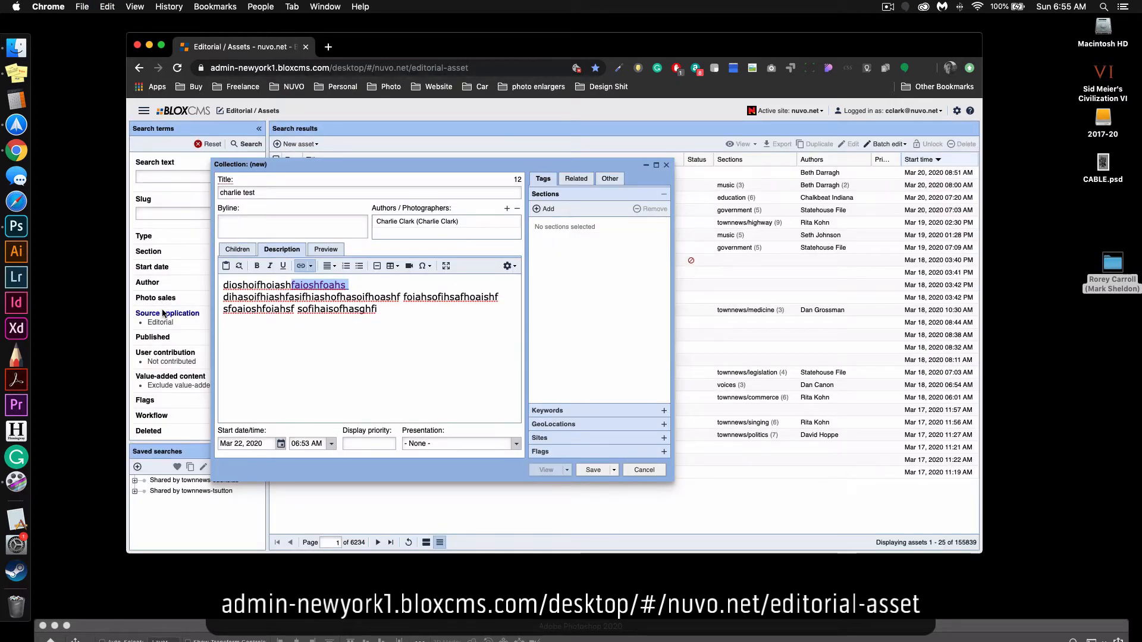
Upload charlie test3.jpg as the collection's preview image.
click(333, 250)
click(239, 250)
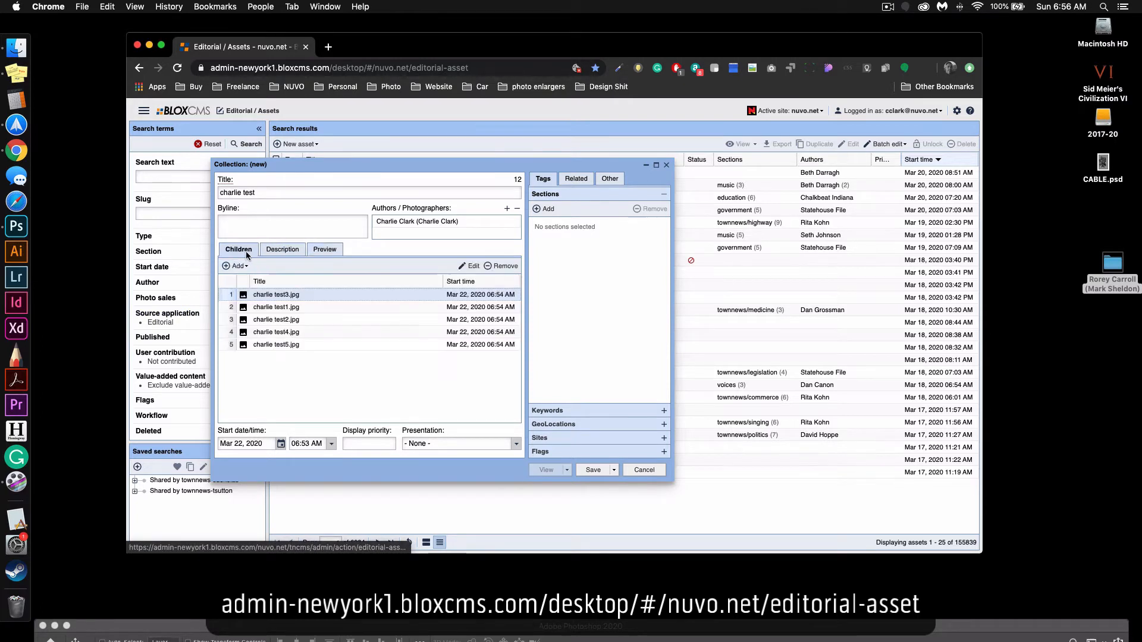
mouse_move(242, 295)
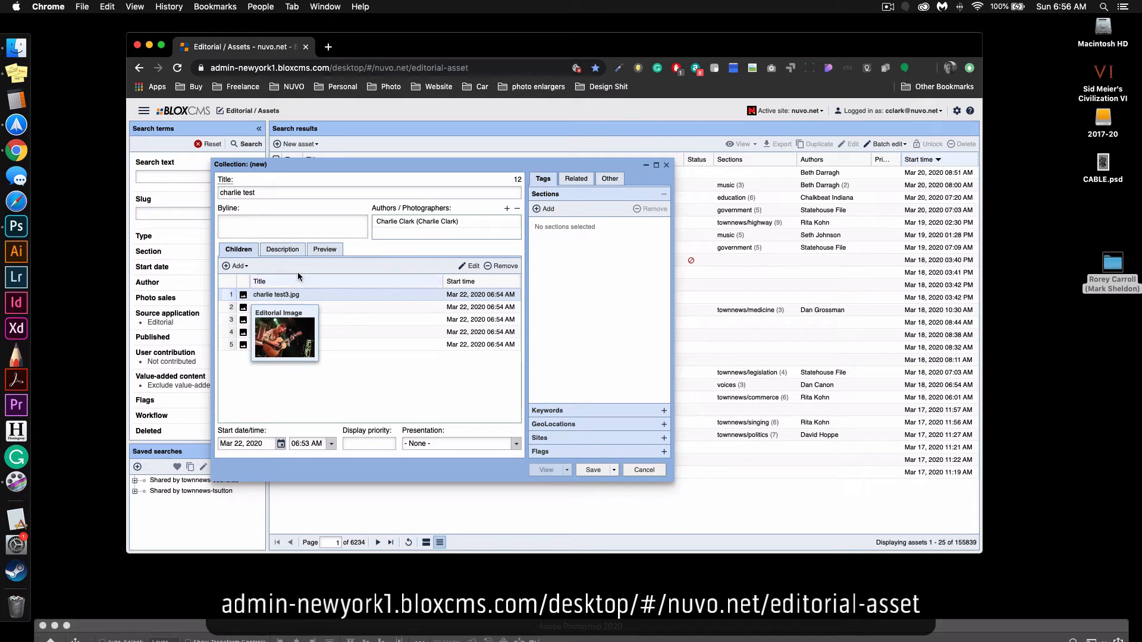
click(325, 250)
click(253, 273)
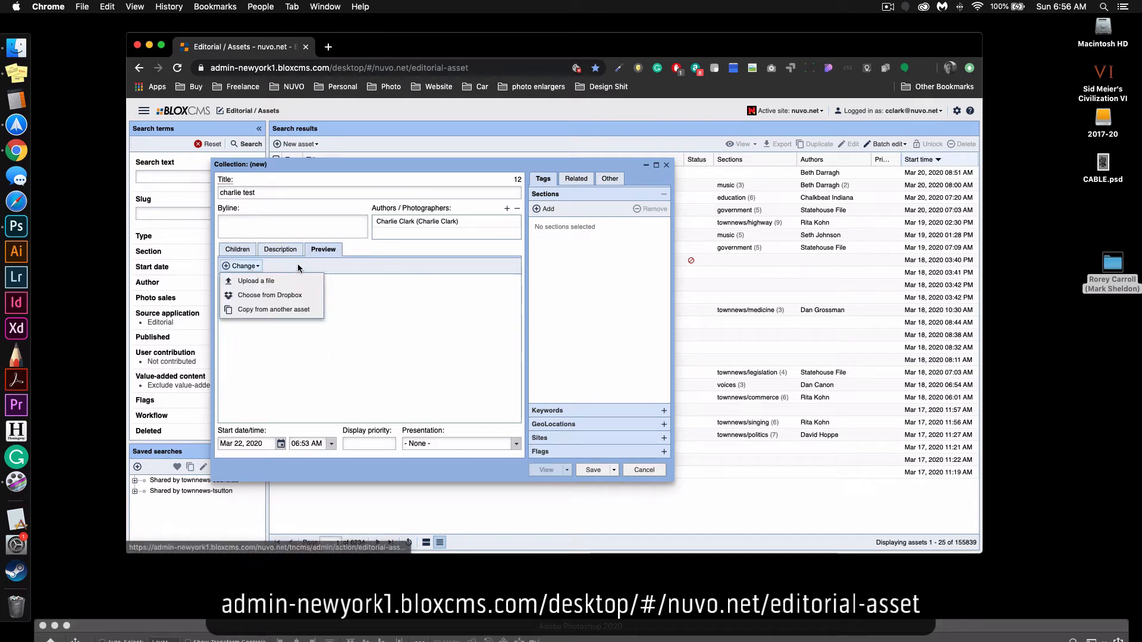
click(289, 280)
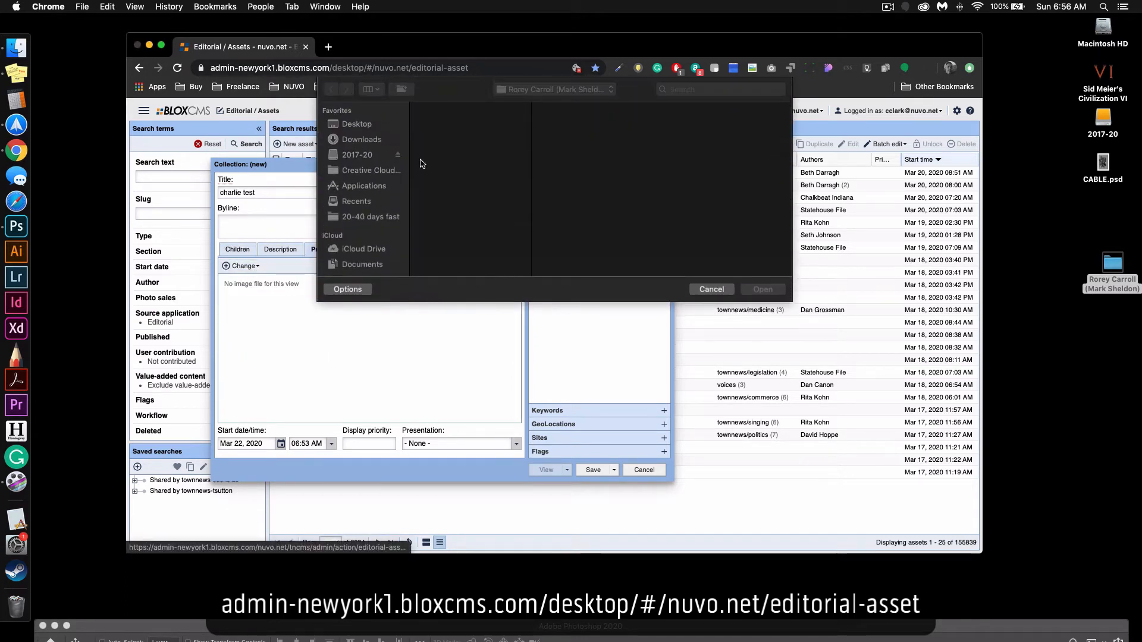
click(454, 128)
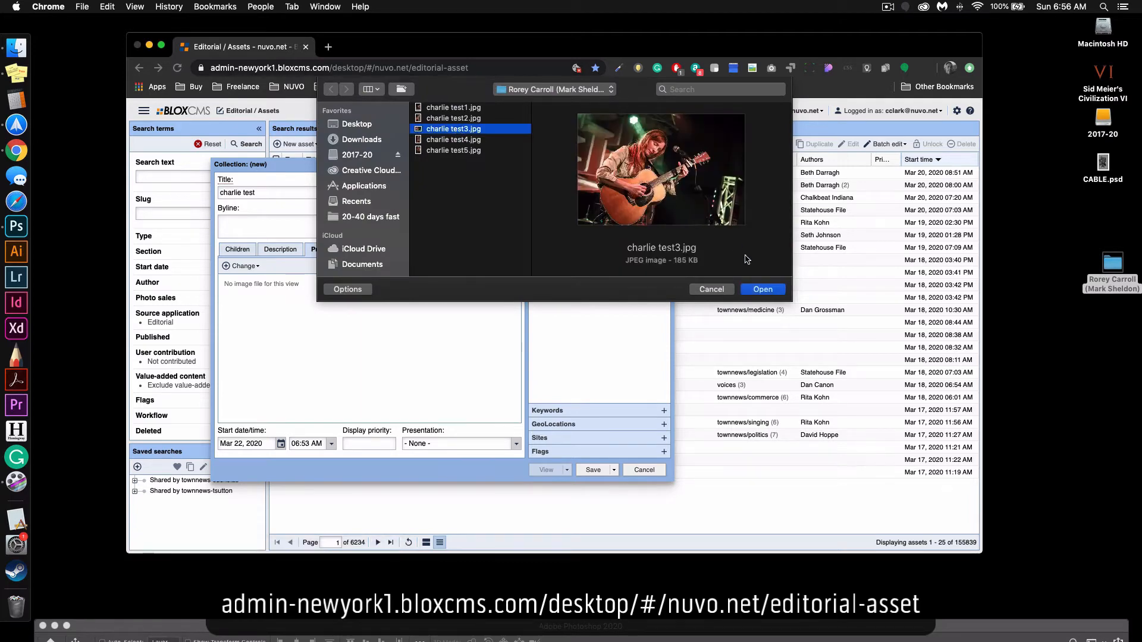
click(762, 289)
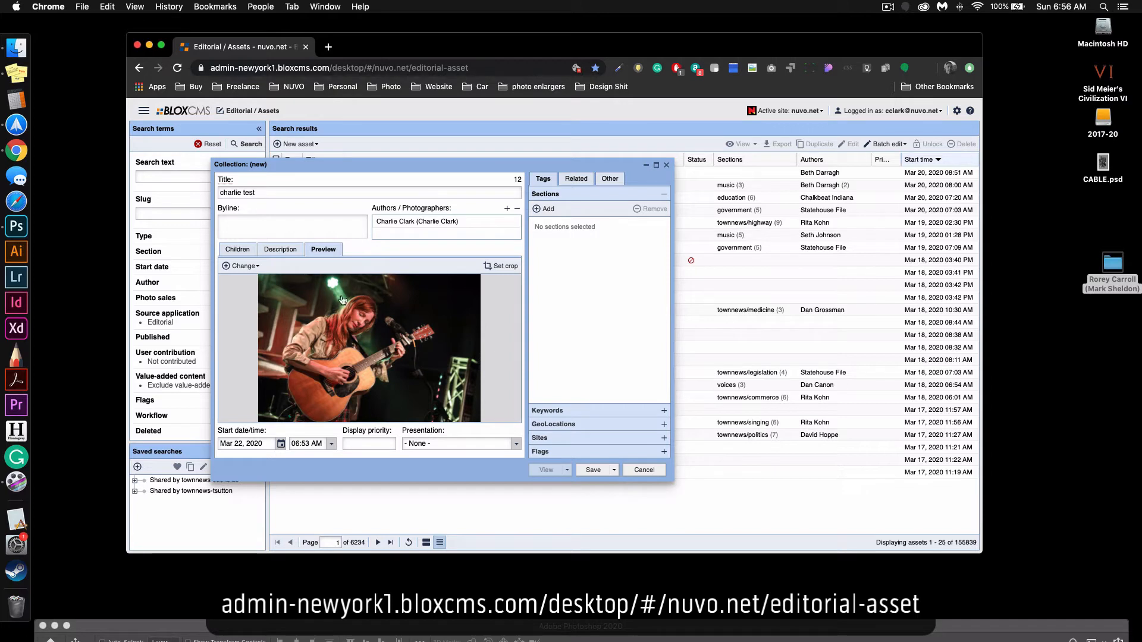
click(290, 250)
click(312, 250)
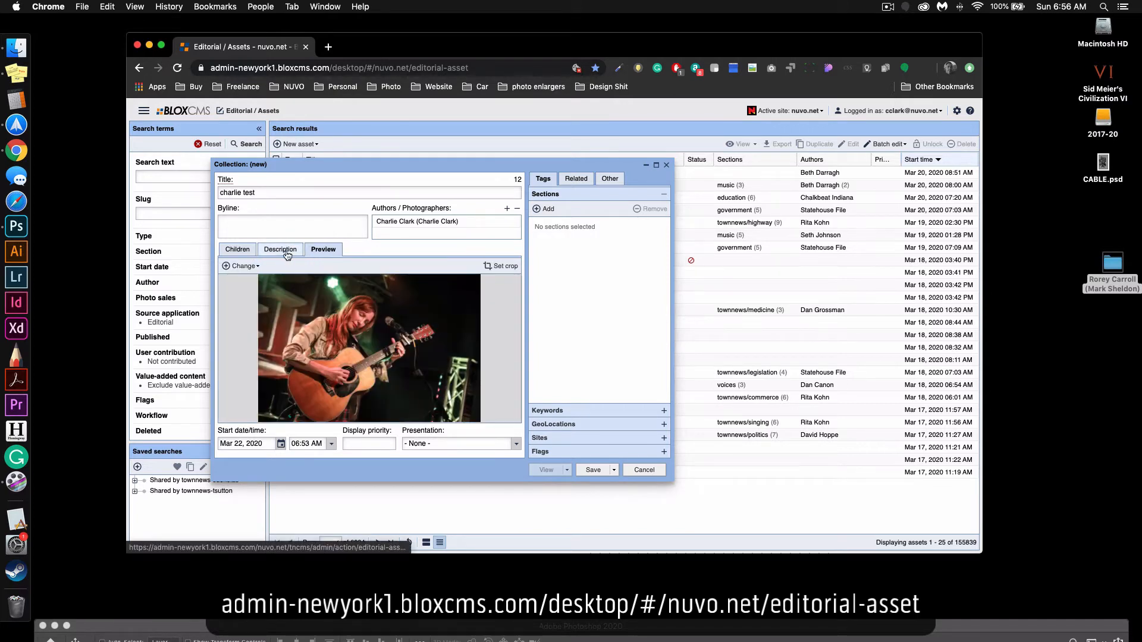
click(239, 250)
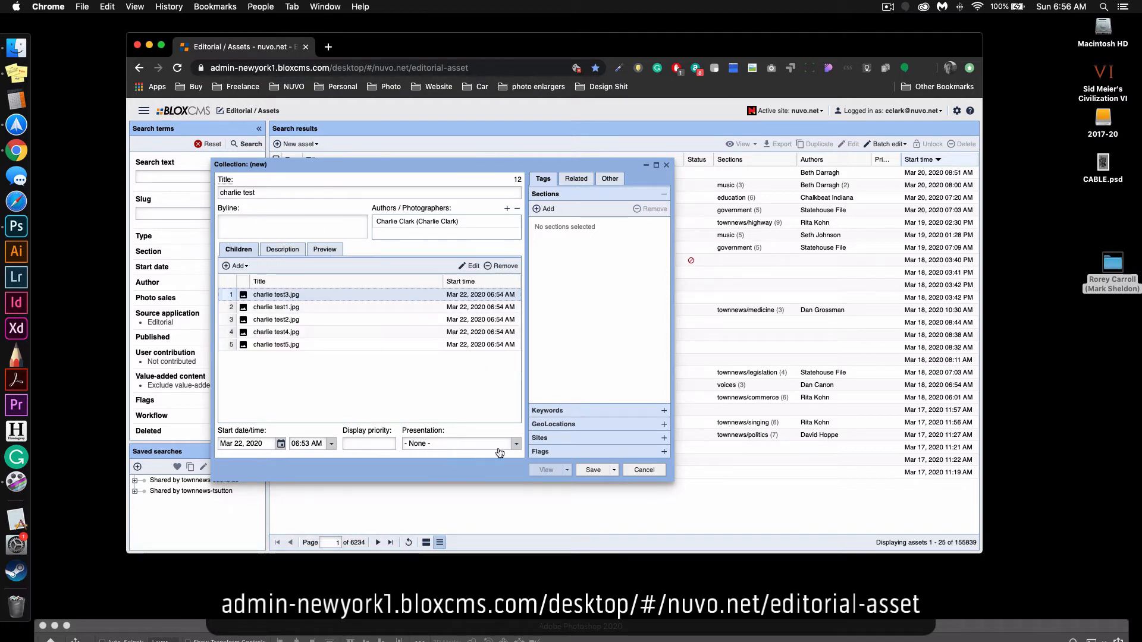
Assign the collection to the photography section.
click(549, 210)
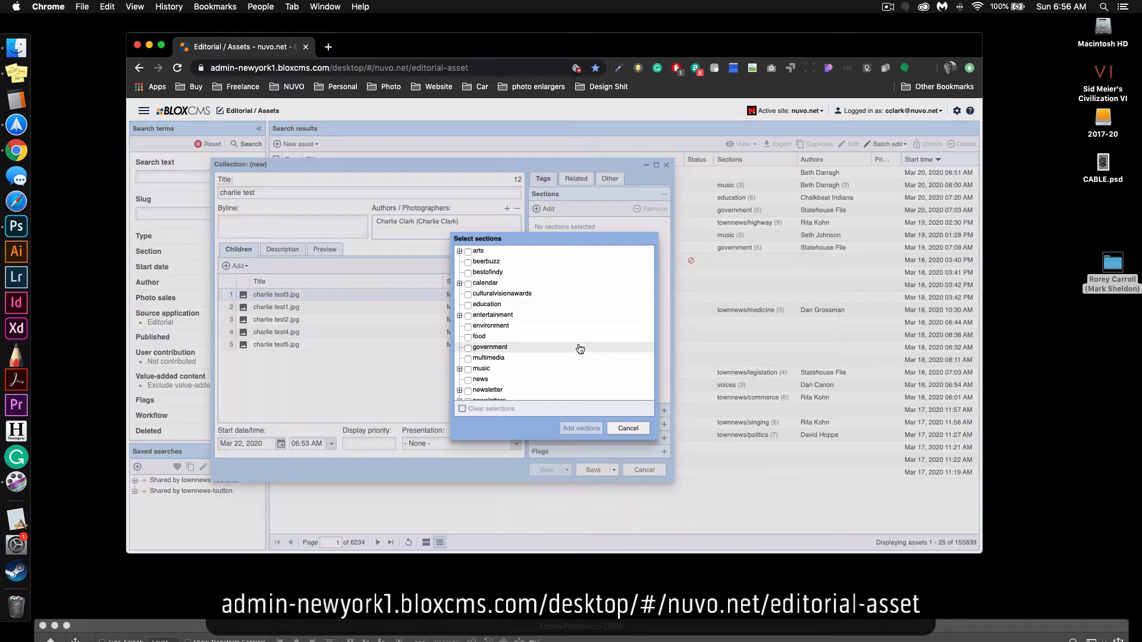
scroll(494, 367, down, 3)
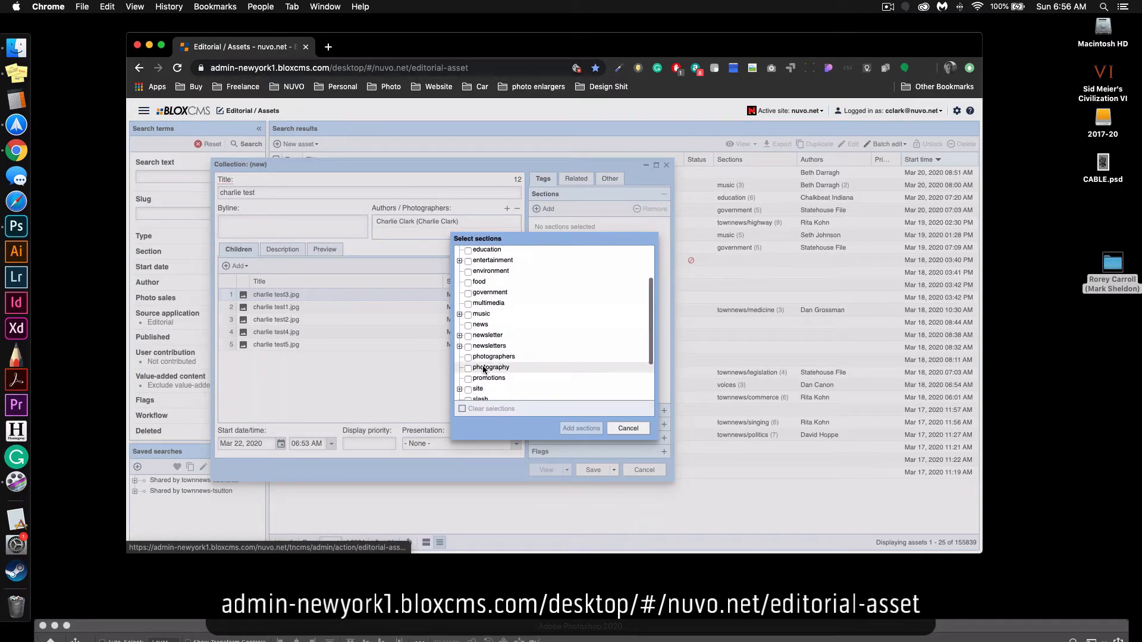
click(485, 368)
scroll(493, 366, down, 1)
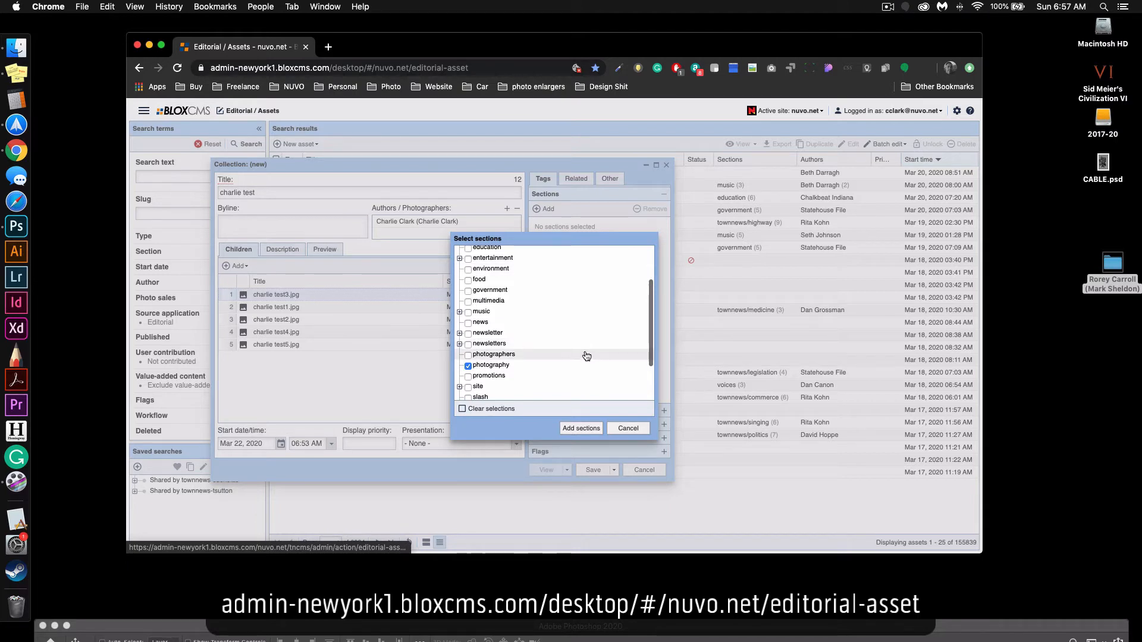
scroll(523, 298, up, 3)
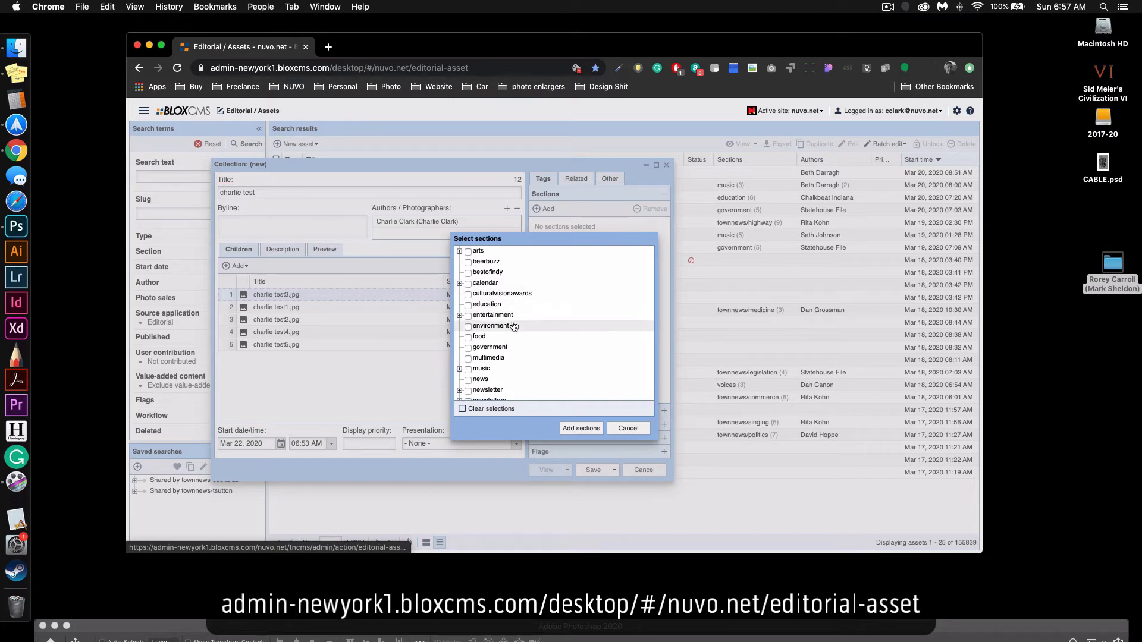
scroll(507, 356, down, 2)
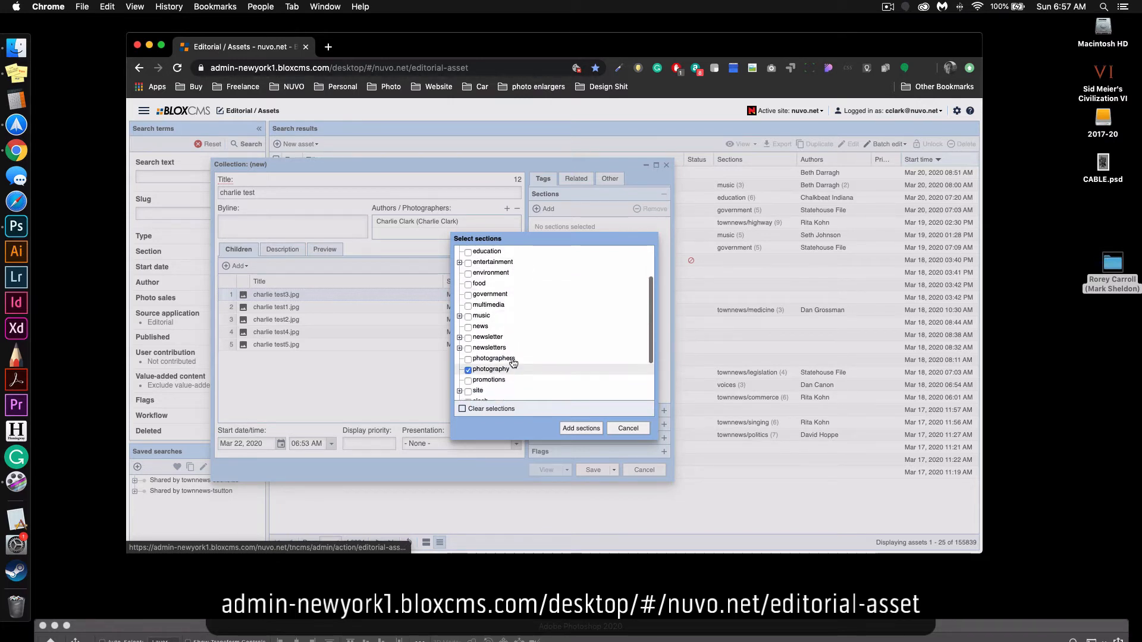
scroll(511, 351, down, 2)
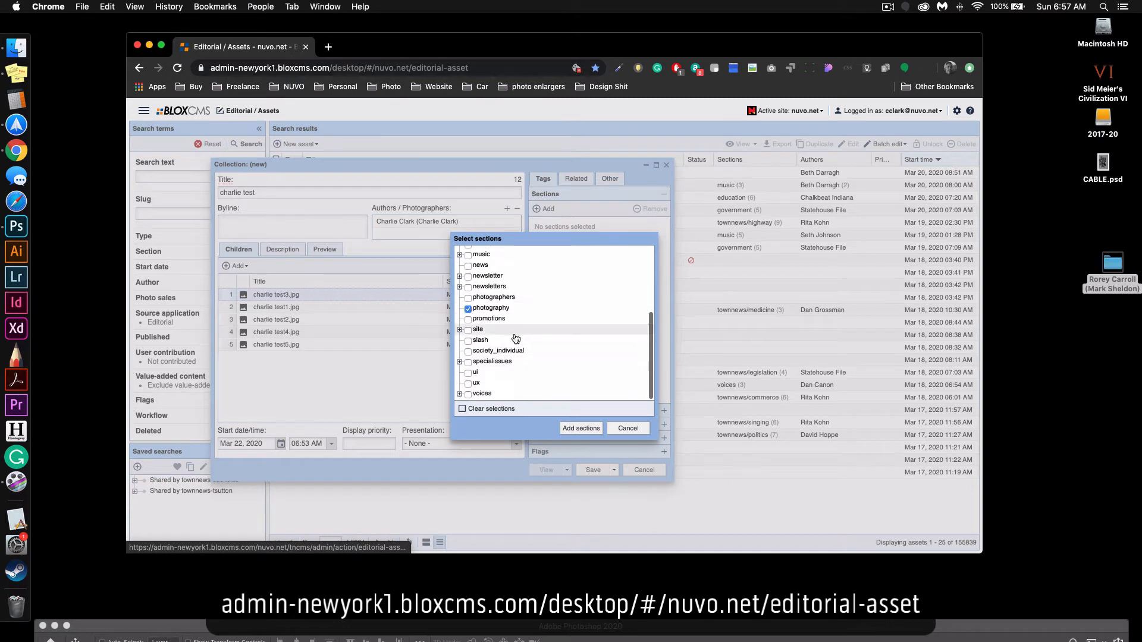
scroll(507, 383, up, 3)
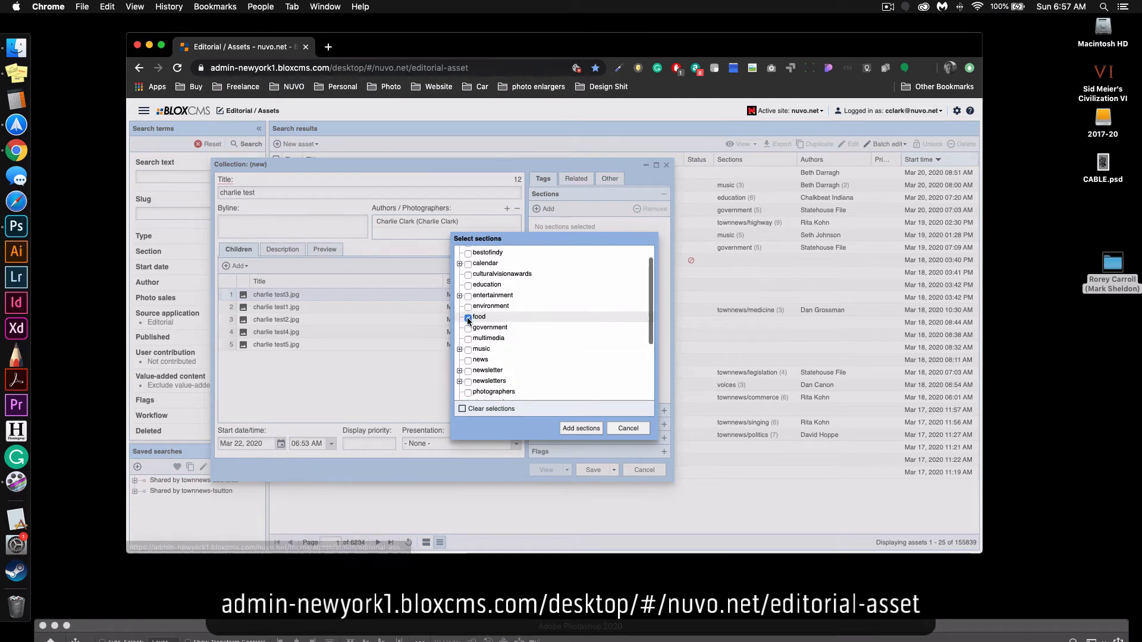
scroll(601, 342, down, 3)
click(504, 314)
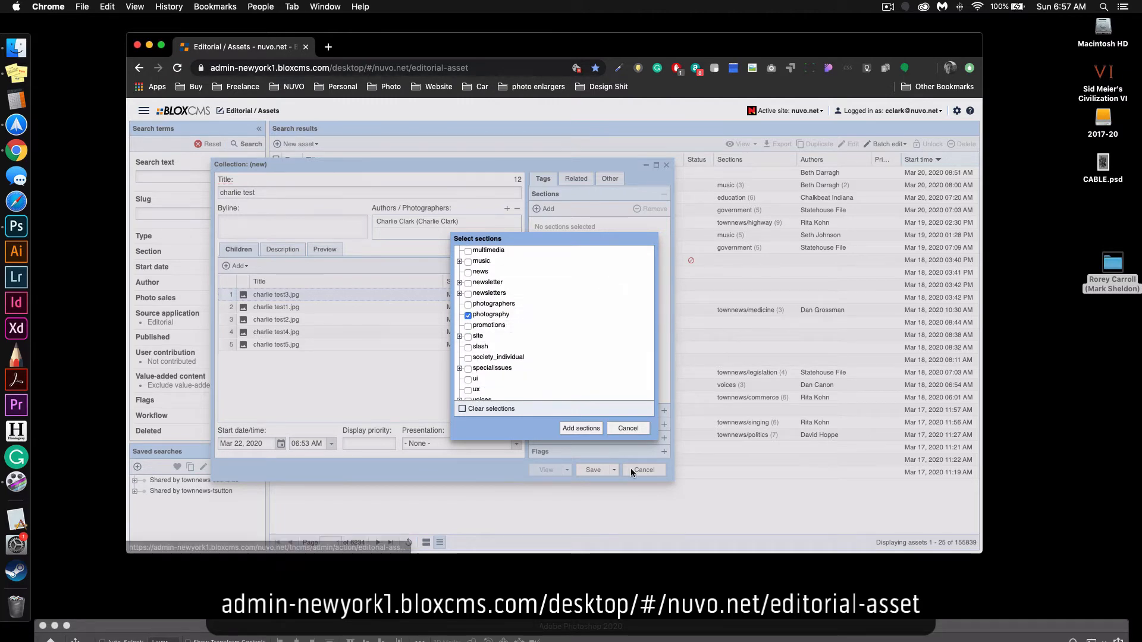
click(581, 428)
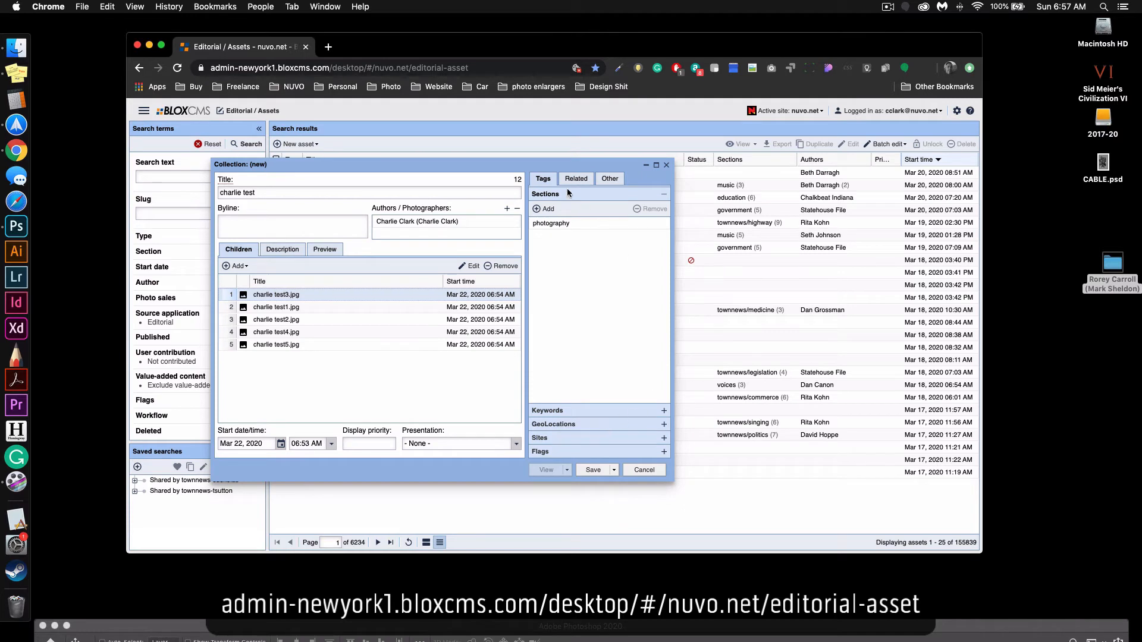
Add the photographer's full name, "indiana", "indianapolis" and "artist" as keywords for the collection.
click(579, 412)
click(545, 223)
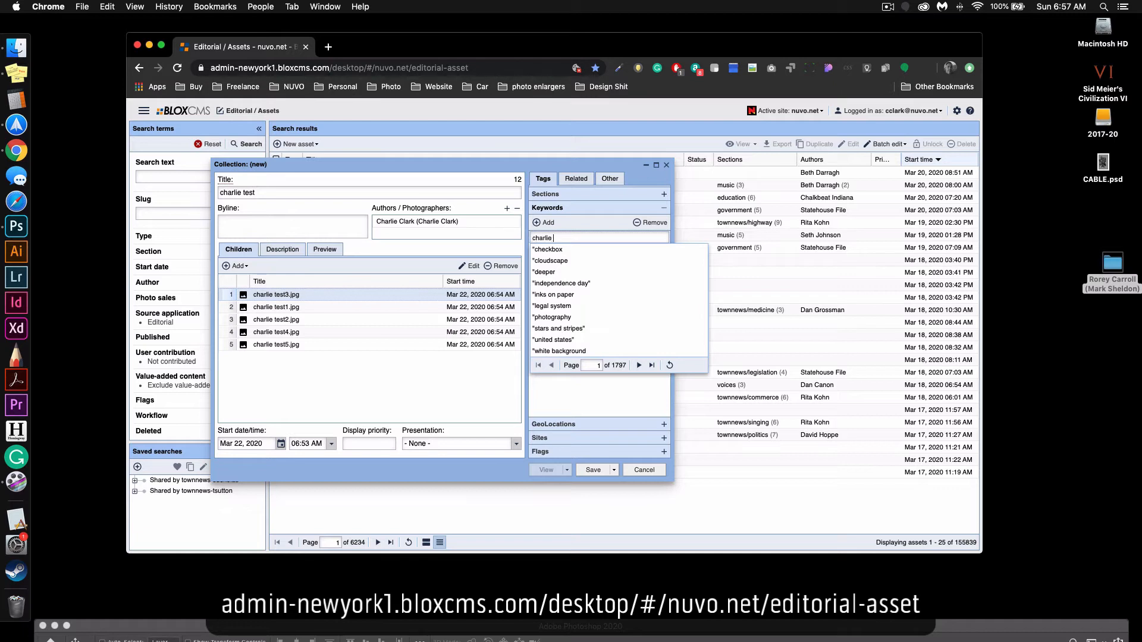
key(Return)
text(ind)
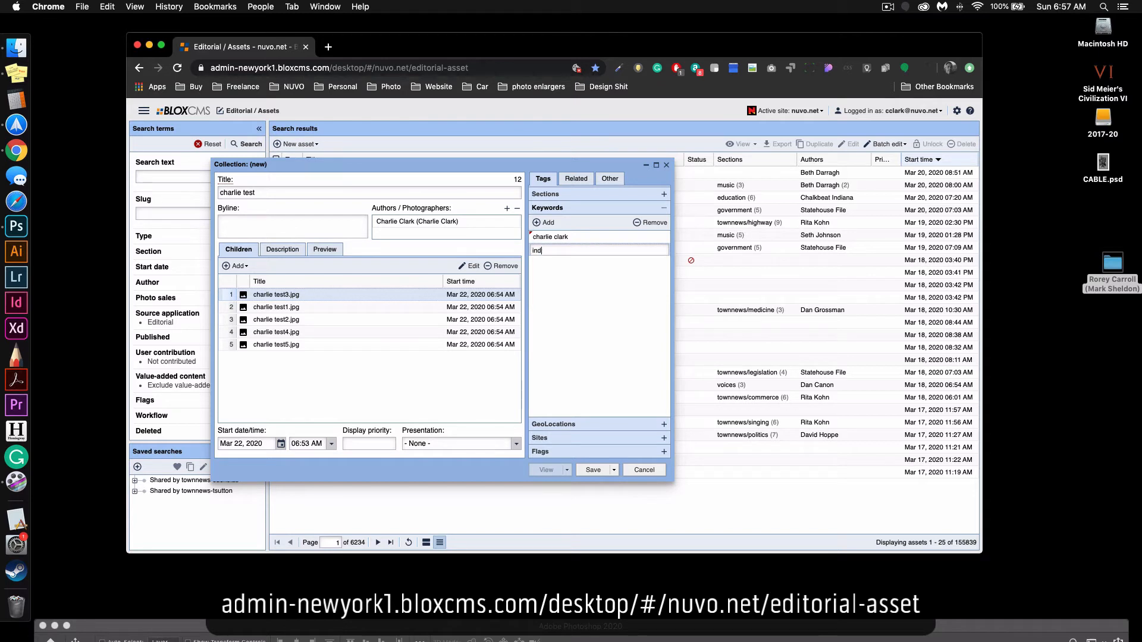
text(iana)
key(Return)
text(indianapo)
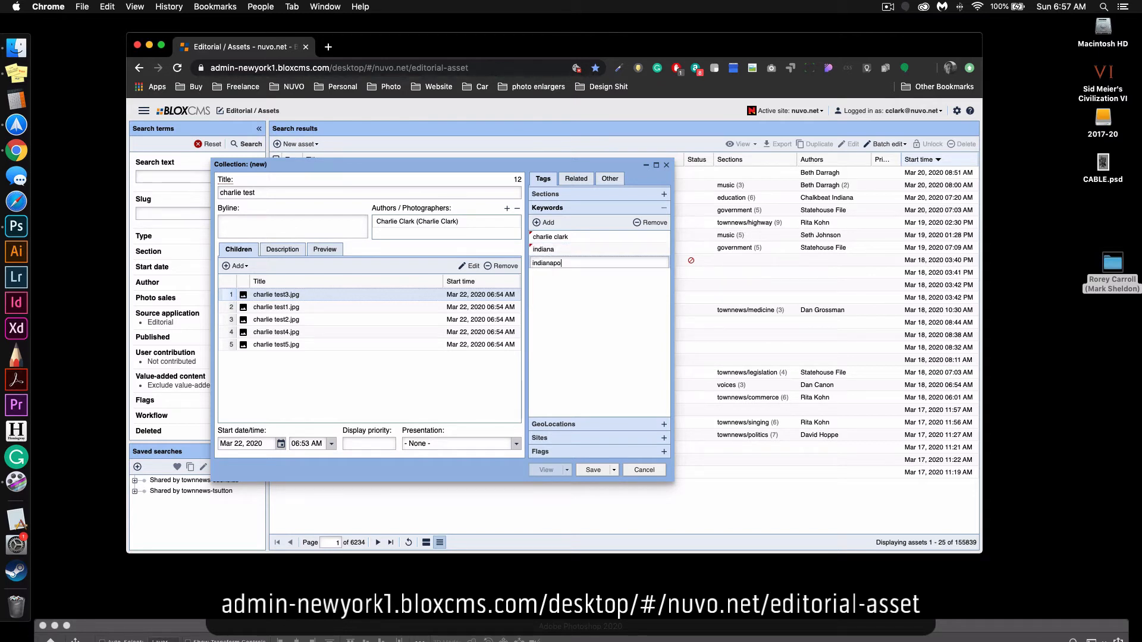
text(lis)
key(Return)
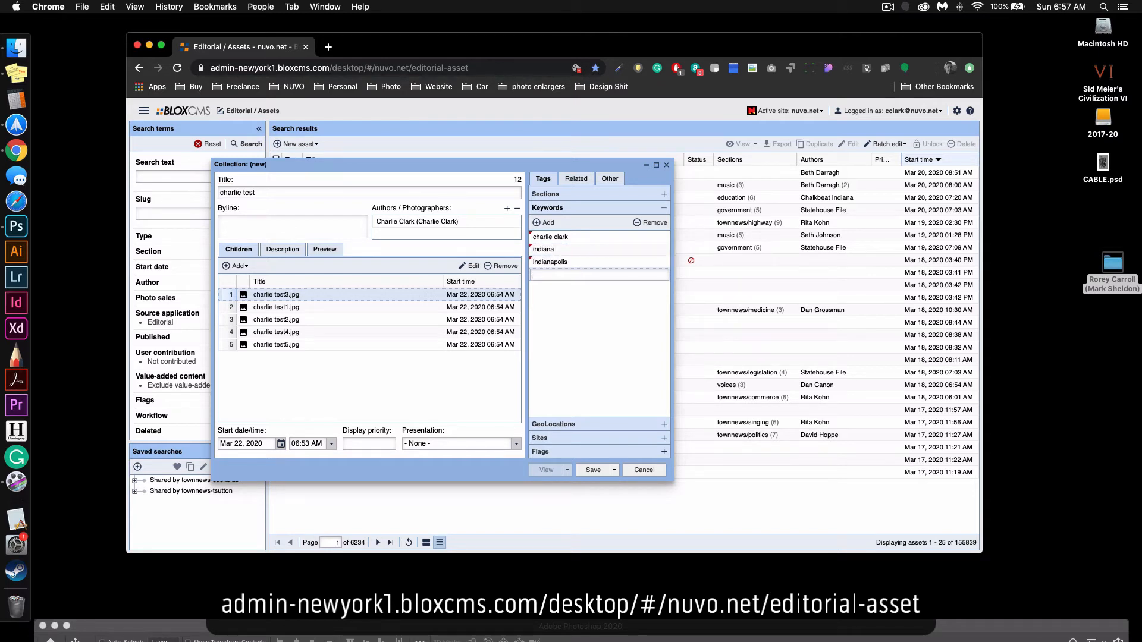
text(artist)
key(Return)
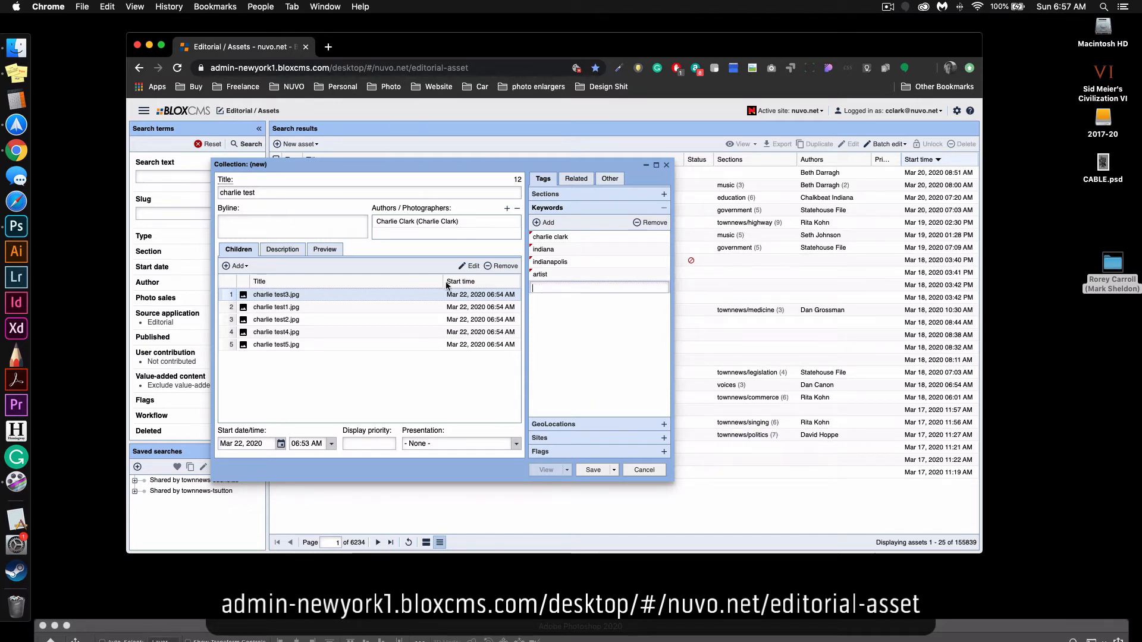
Review the collection's related assets and its miscellaneous properties, including the publishing and commenting options.
click(573, 179)
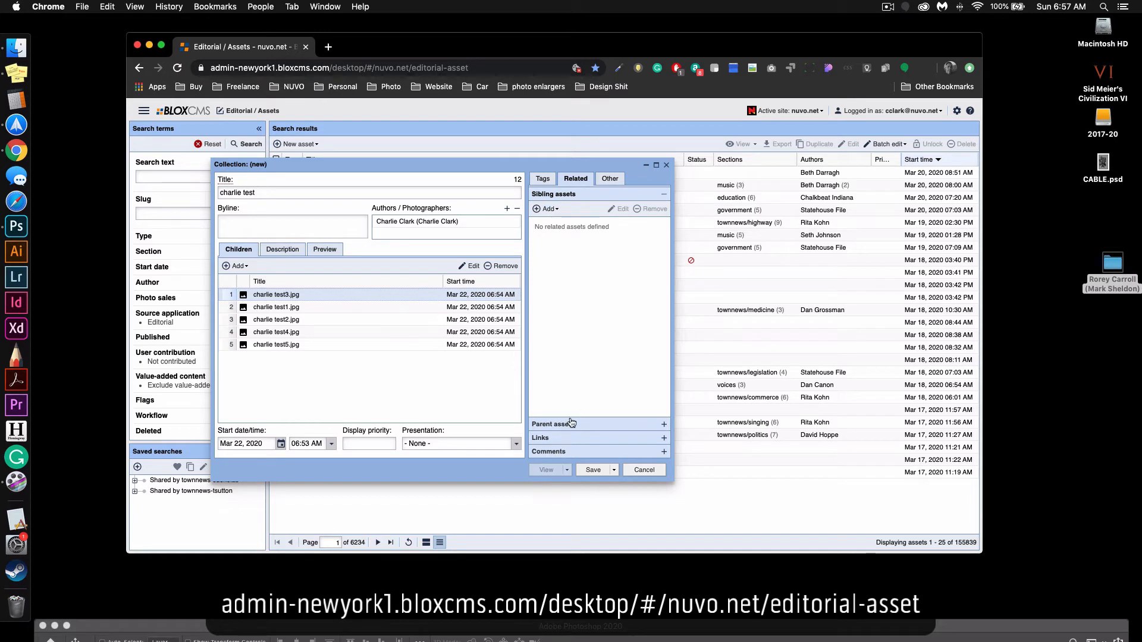
click(610, 180)
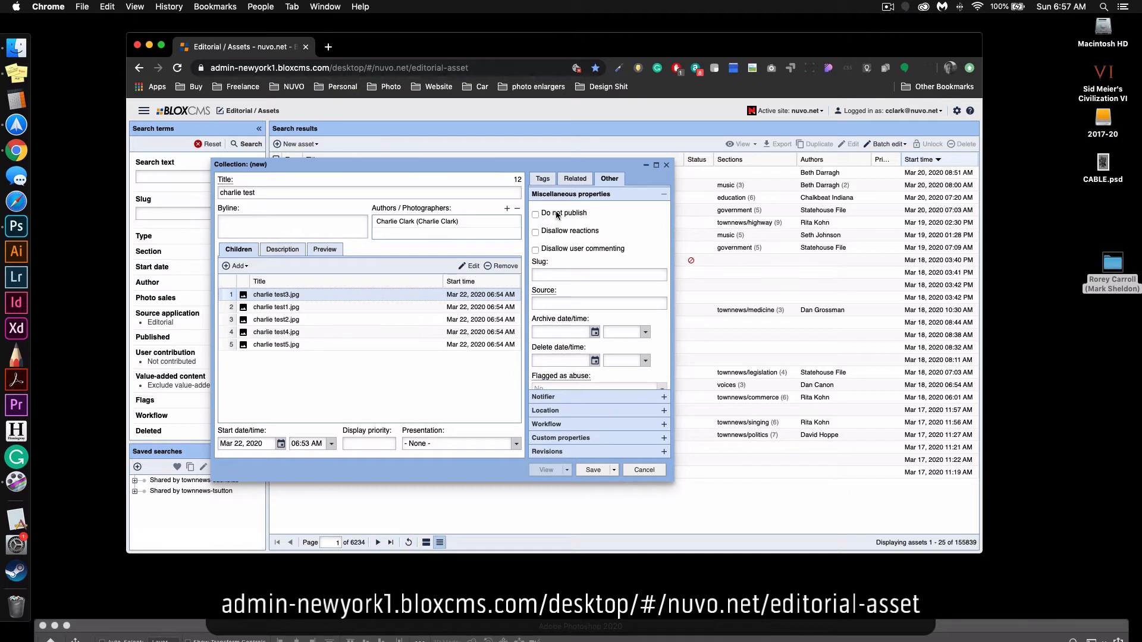
click(534, 214)
scroll(589, 357, down, 6)
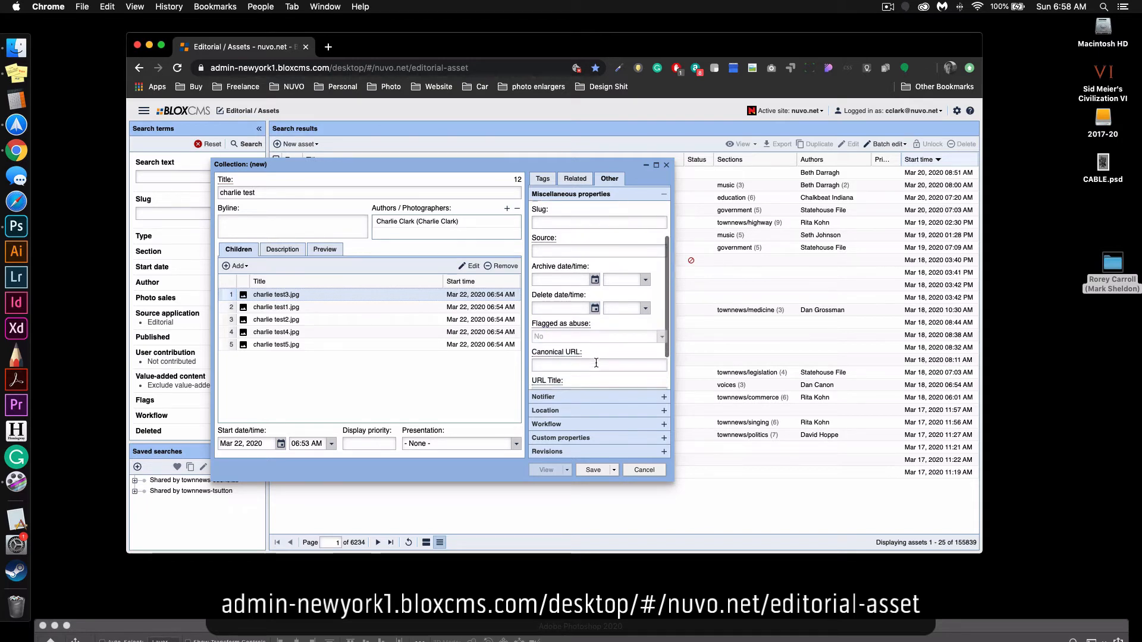
scroll(572, 301, up, 6)
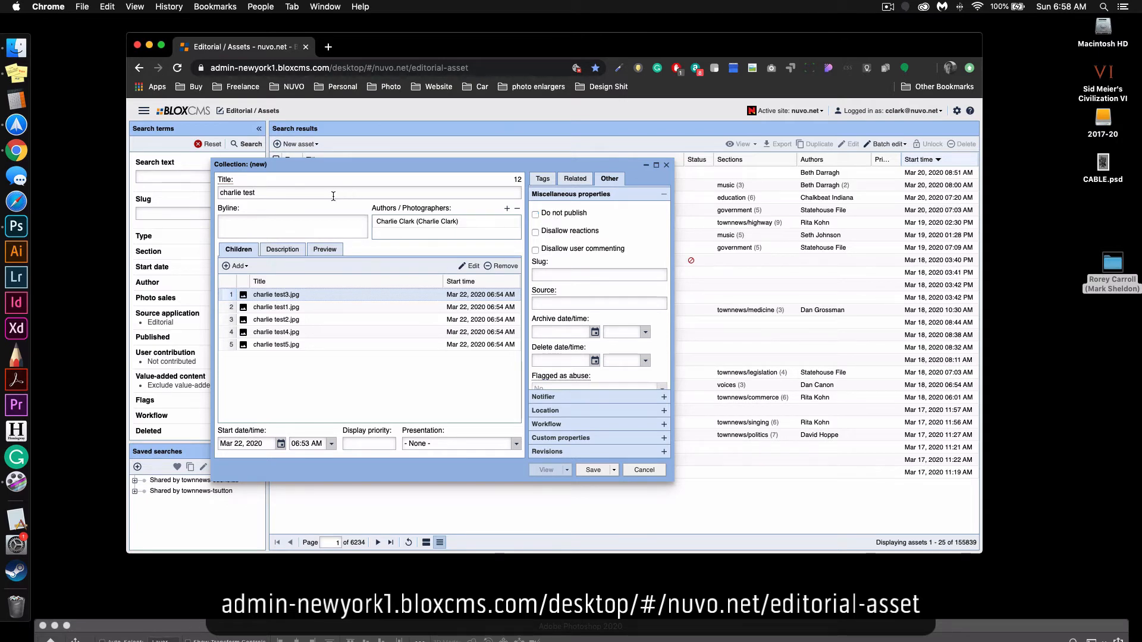
Save the collection without closing it and open its site preview.
click(614, 470)
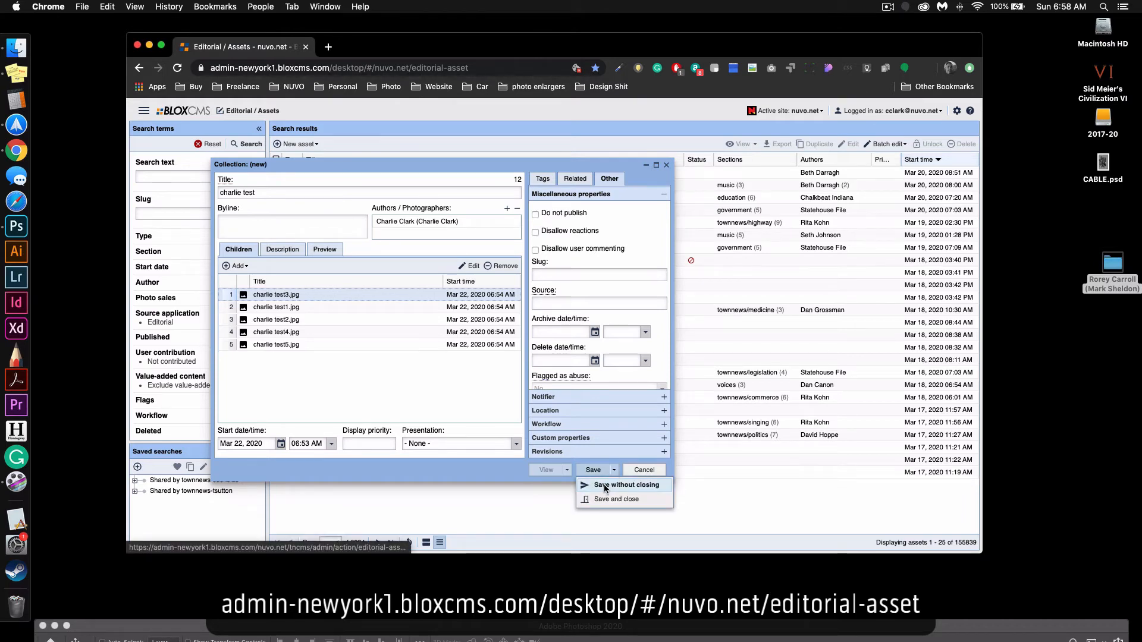
click(605, 486)
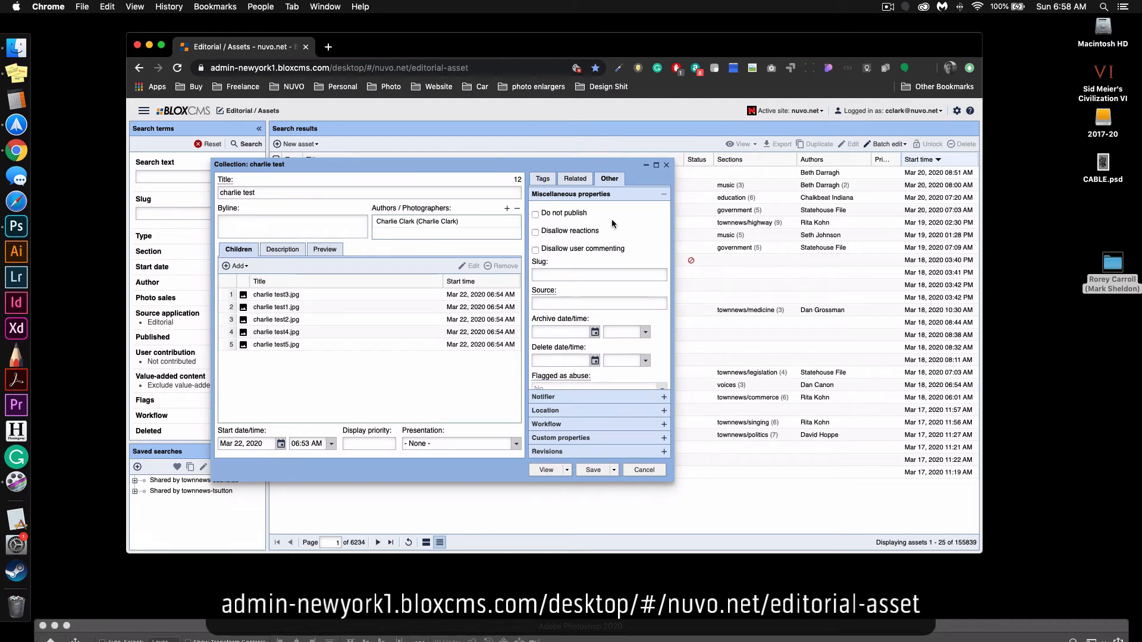
click(569, 471)
click(570, 485)
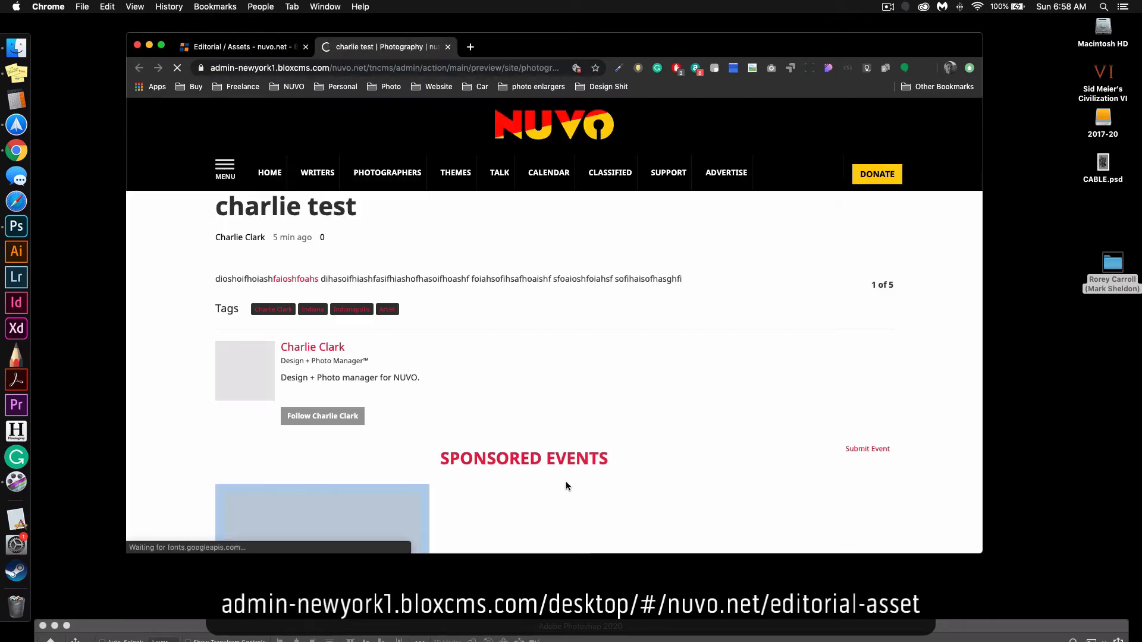
Page through the collection's photos to the last one in the site preview and check the tags and author block beneath them.
scroll(466, 319, down, 5)
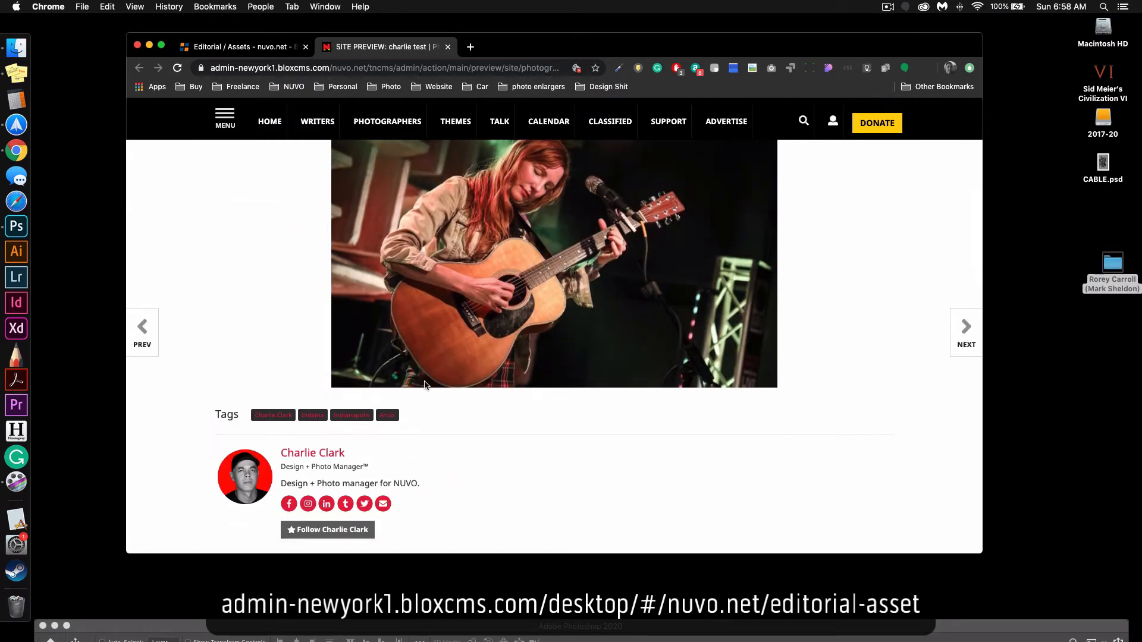
scroll(922, 213, up, 3)
click(882, 219)
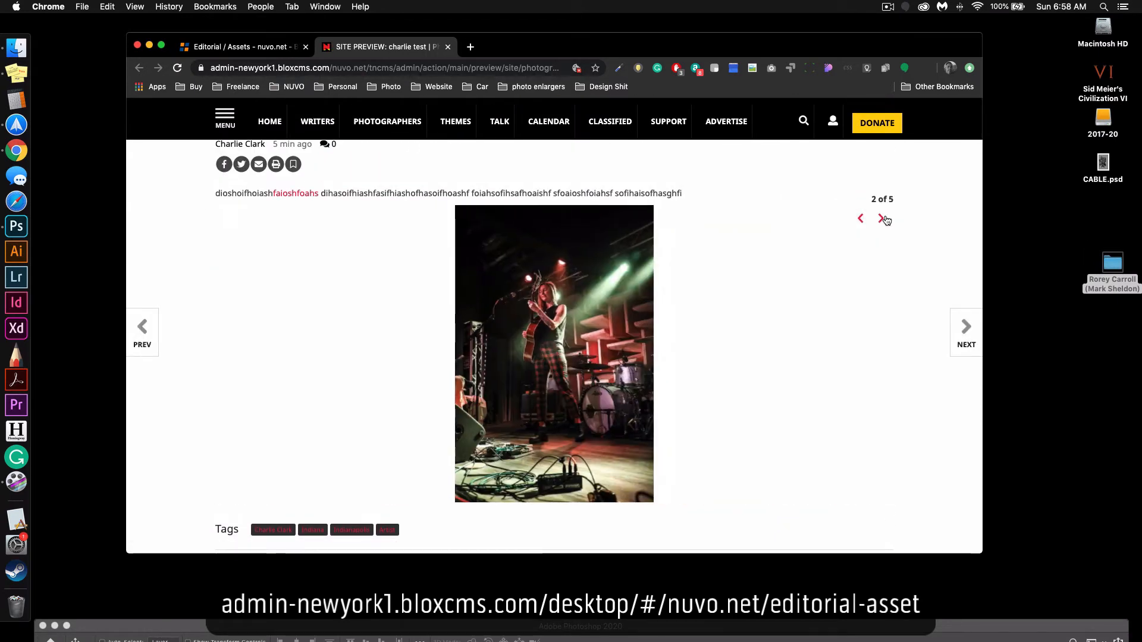
click(883, 219)
click(882, 219)
click(882, 219)
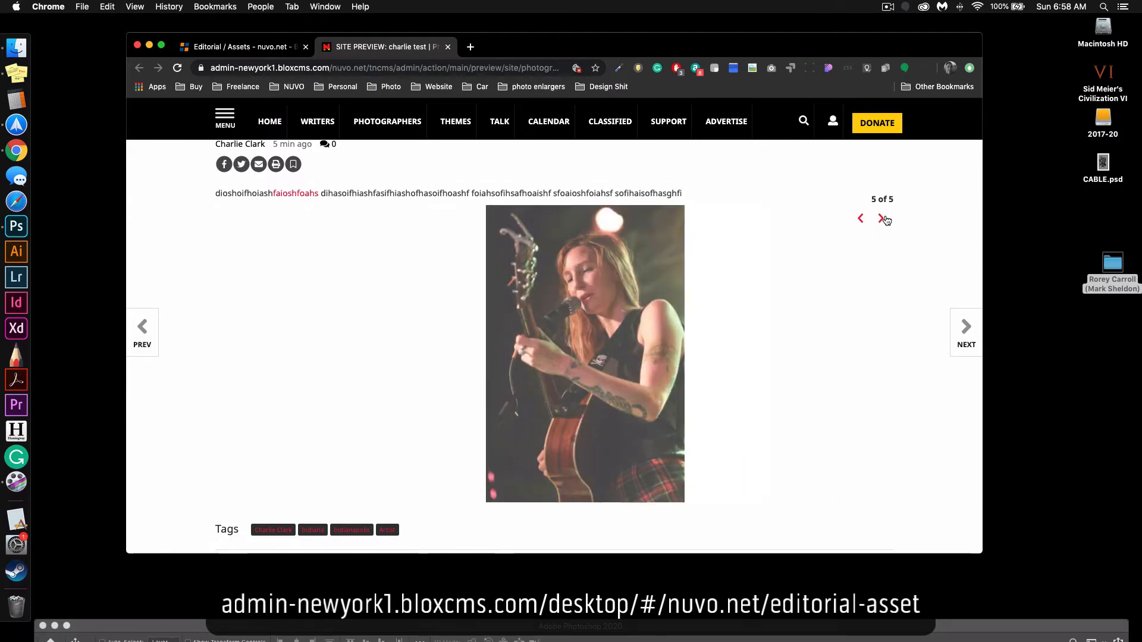
scroll(444, 303, down, 3)
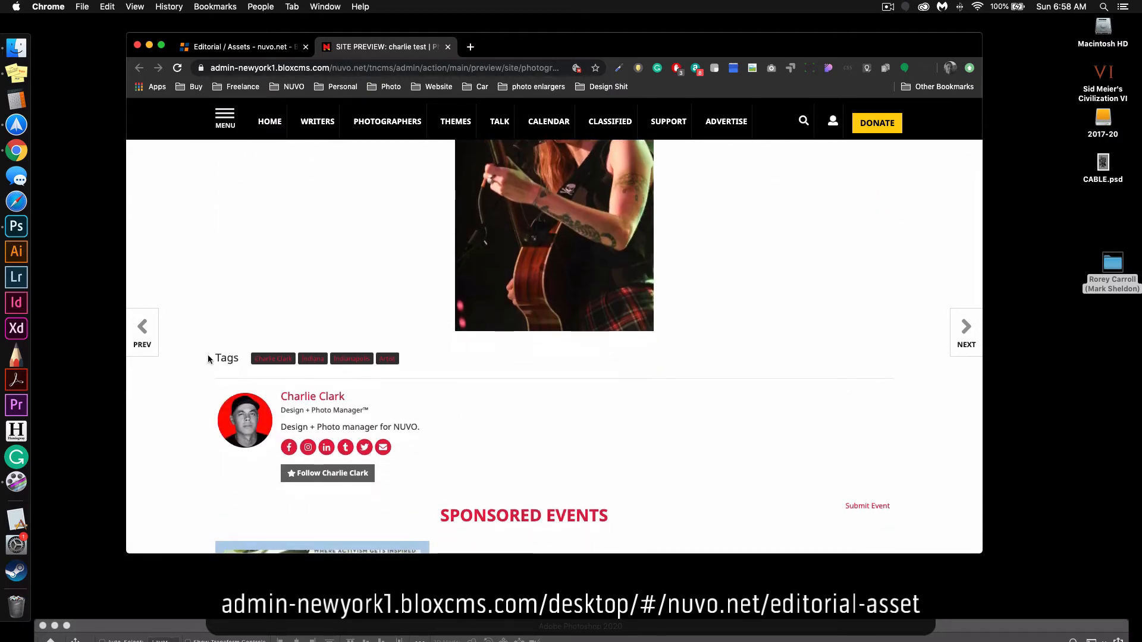
drag(208, 357, 459, 359)
click(459, 359)
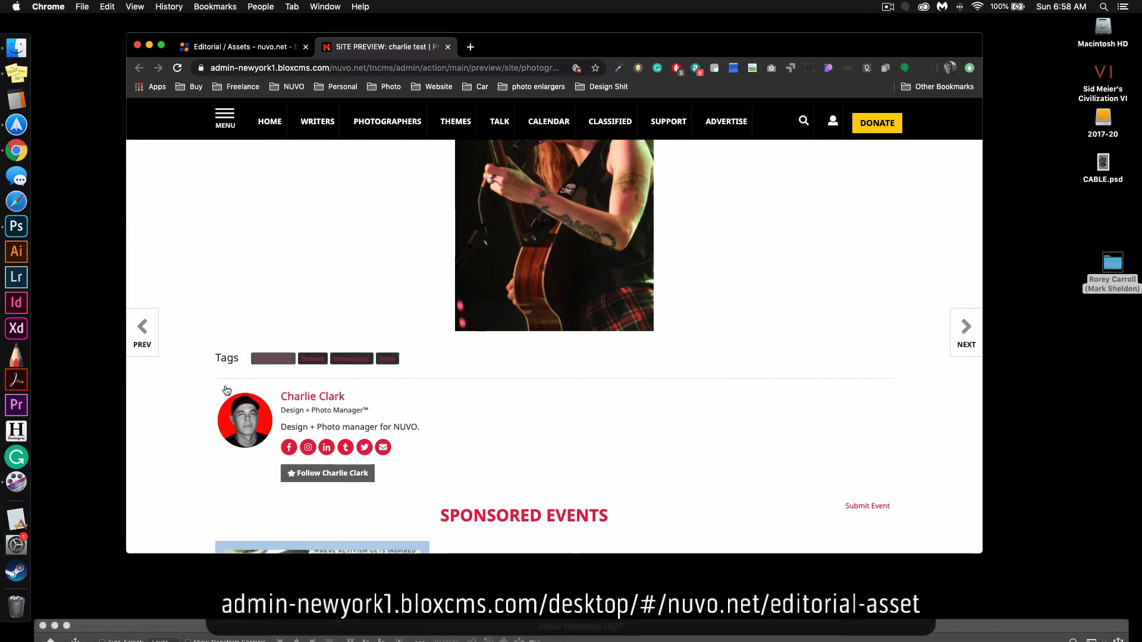
scroll(395, 460, up, 5)
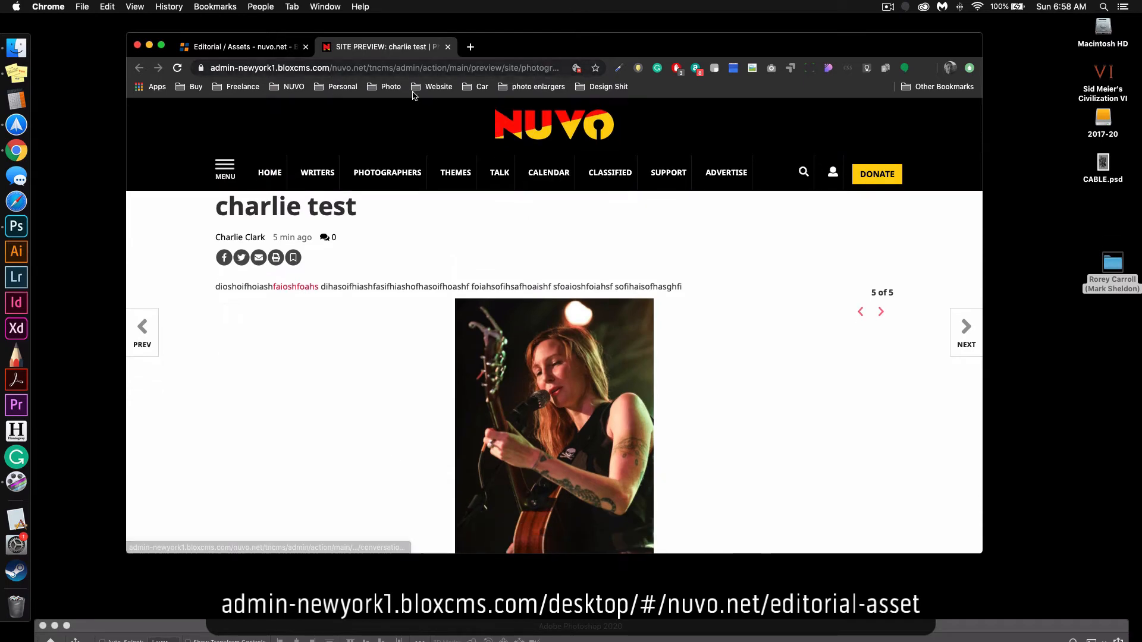
Load the live nuvo.net homepage in a separate tab, reload it with the query string "?ajfghkajhfkaf", and close that tab.
key(super+t)
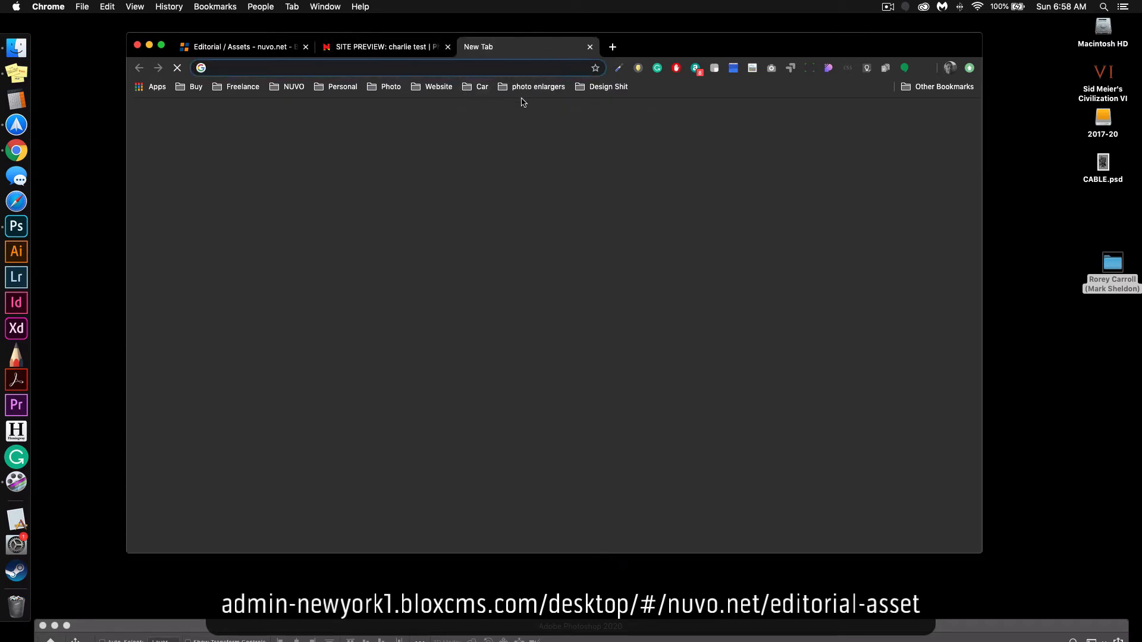
text(nuvo.net)
key(Return)
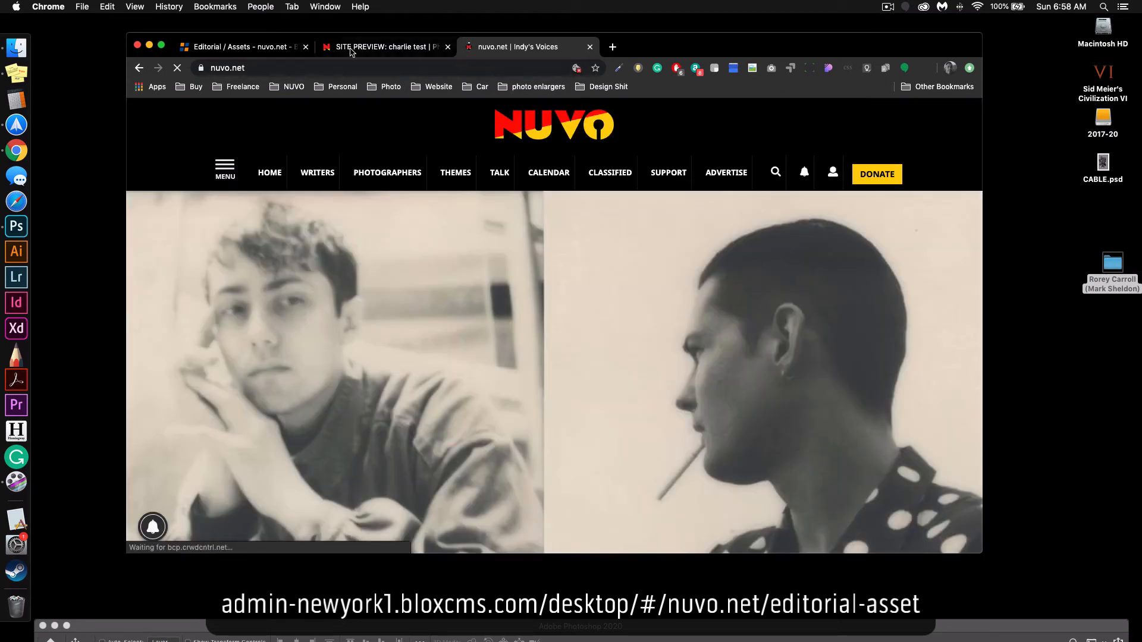
click(349, 68)
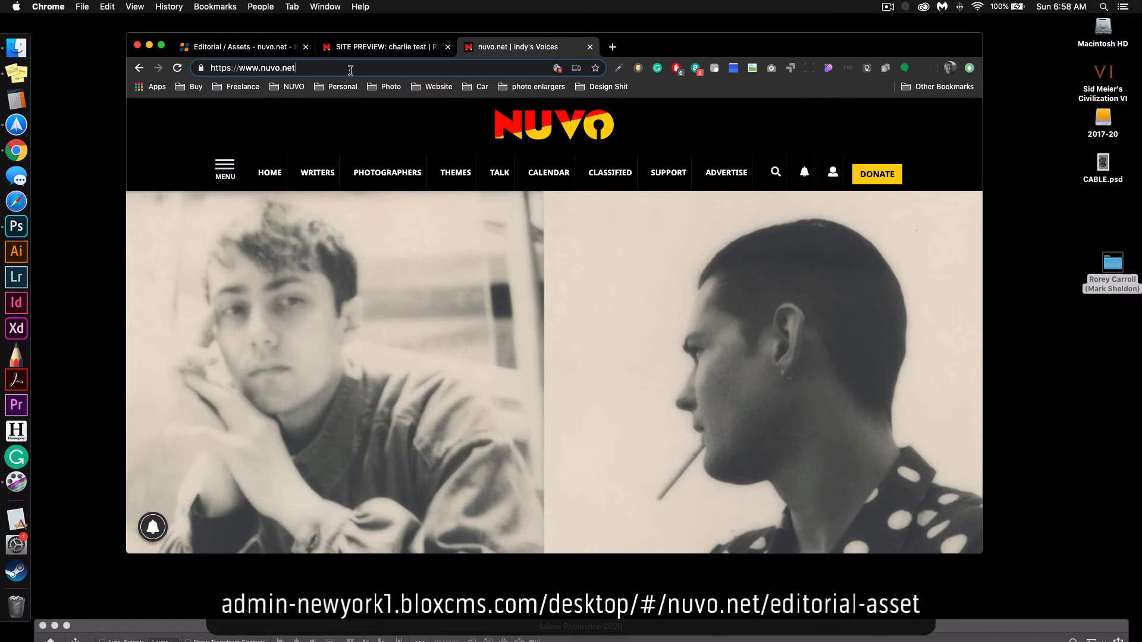
text(/?ajfghkajhf)
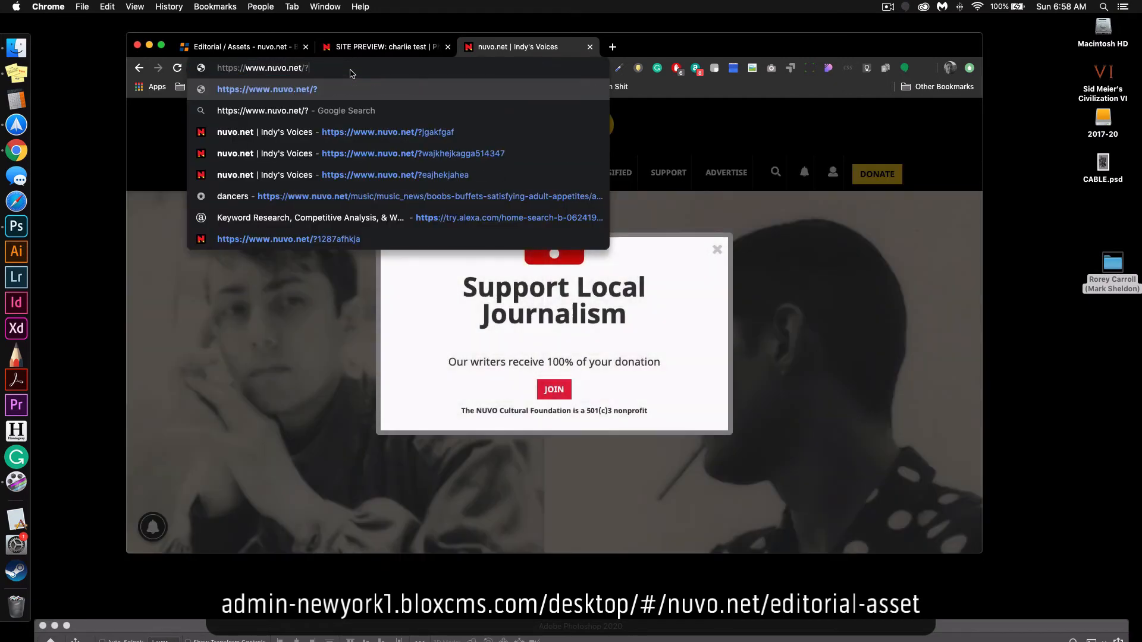
text(kaf)
key(Return)
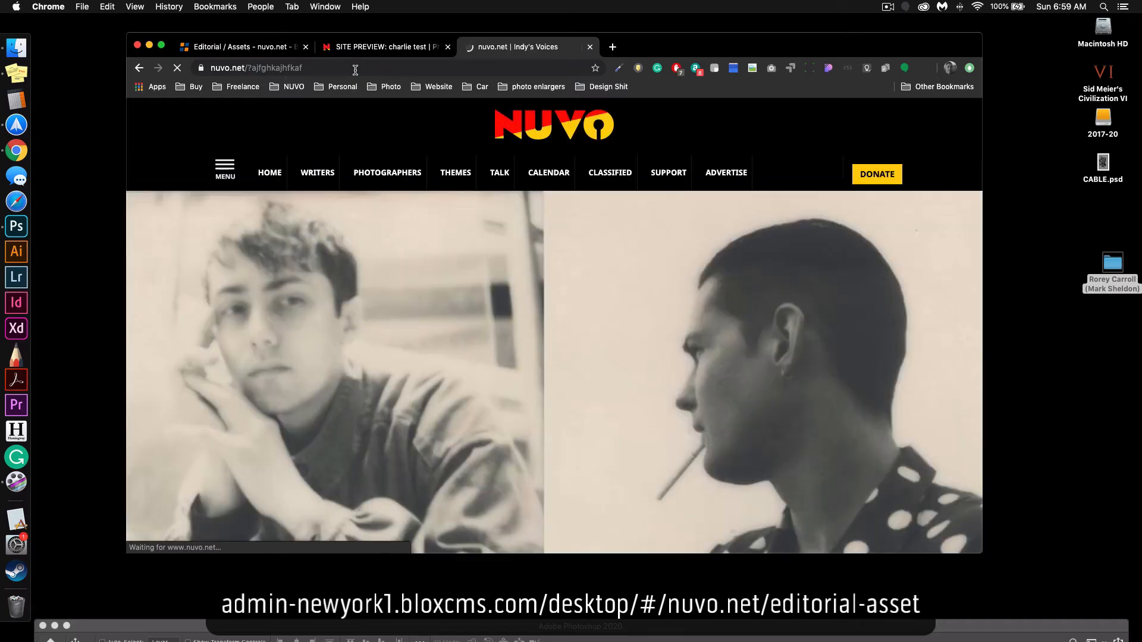
scroll(443, 172, down, 5)
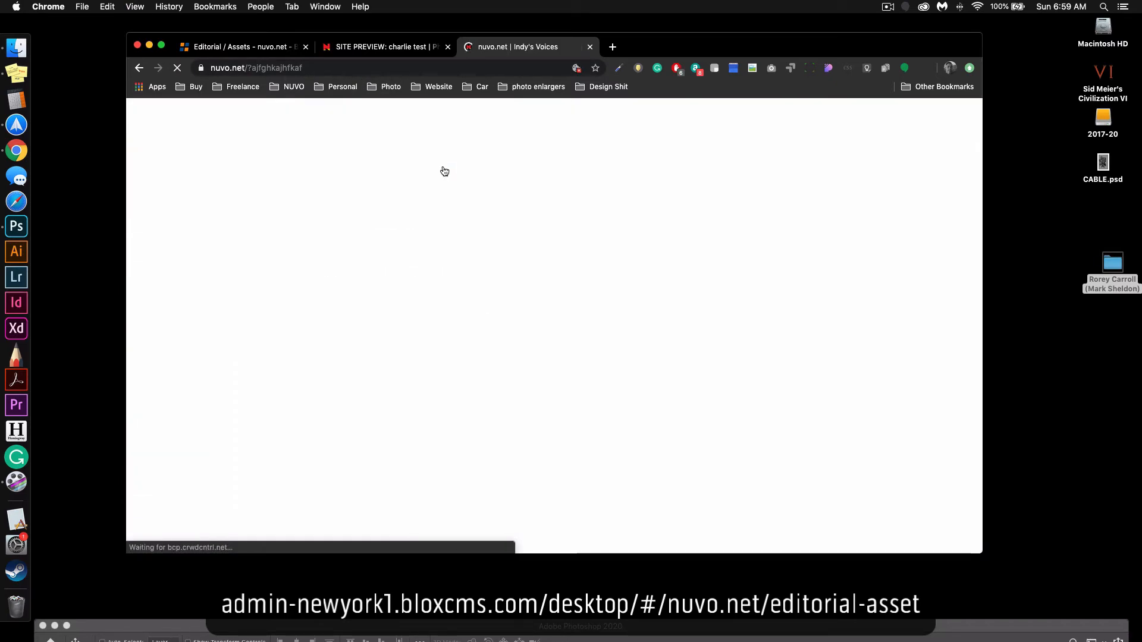
key(super+w)
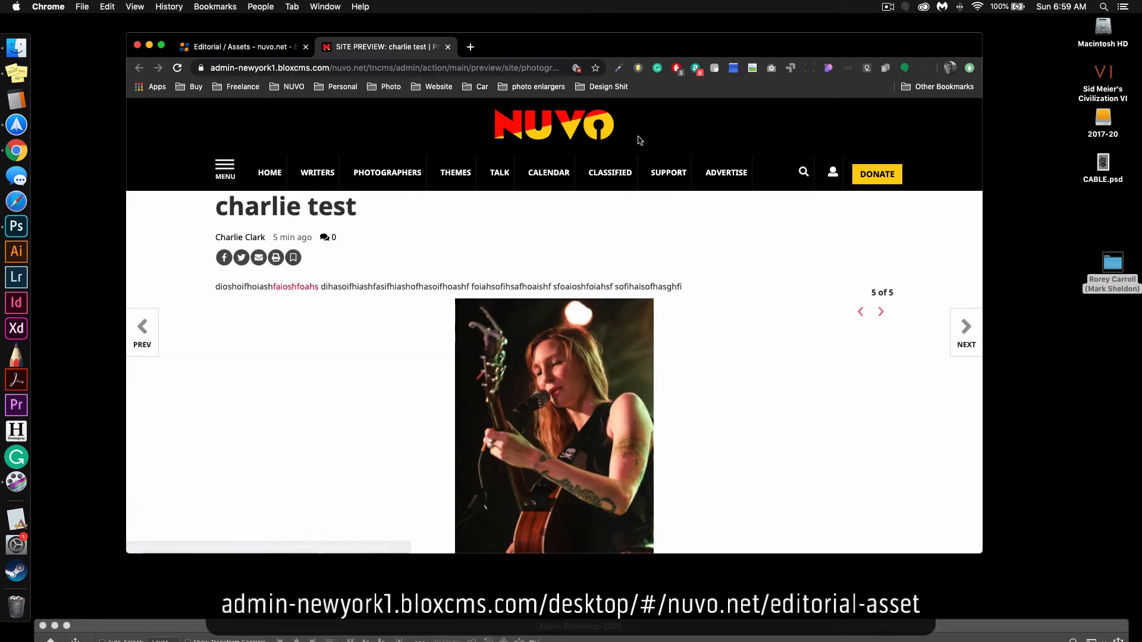
Recheck the description text and photo in the collection's site preview and close the preview.
scroll(352, 156, down, 5)
scroll(327, 255, up, 5)
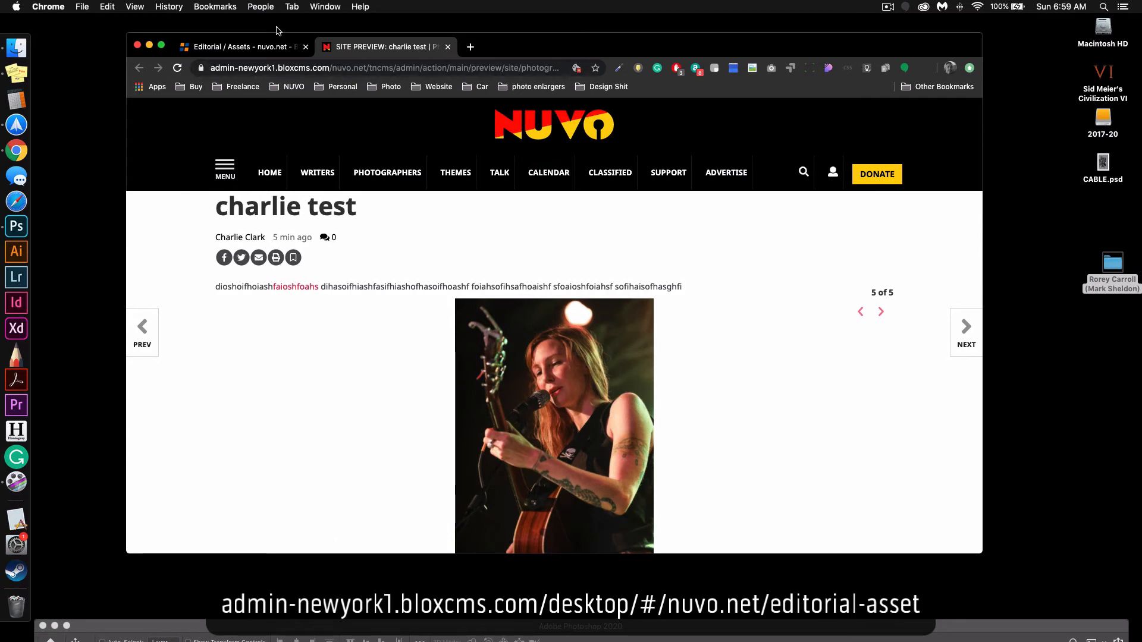
scroll(509, 300, down, 3)
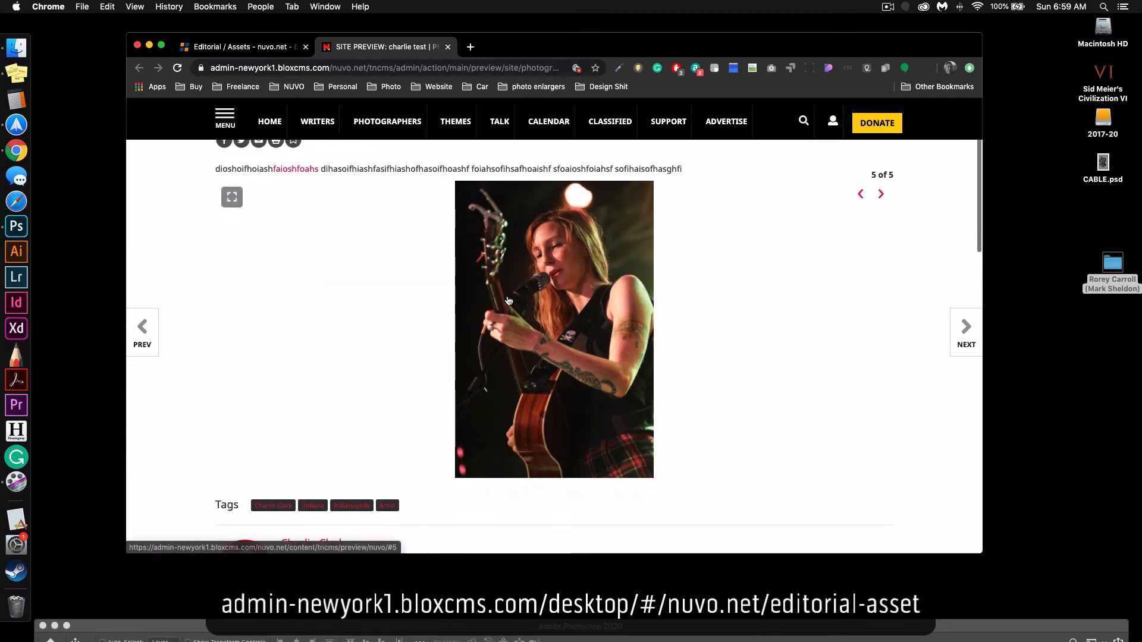
drag(352, 169, 708, 174)
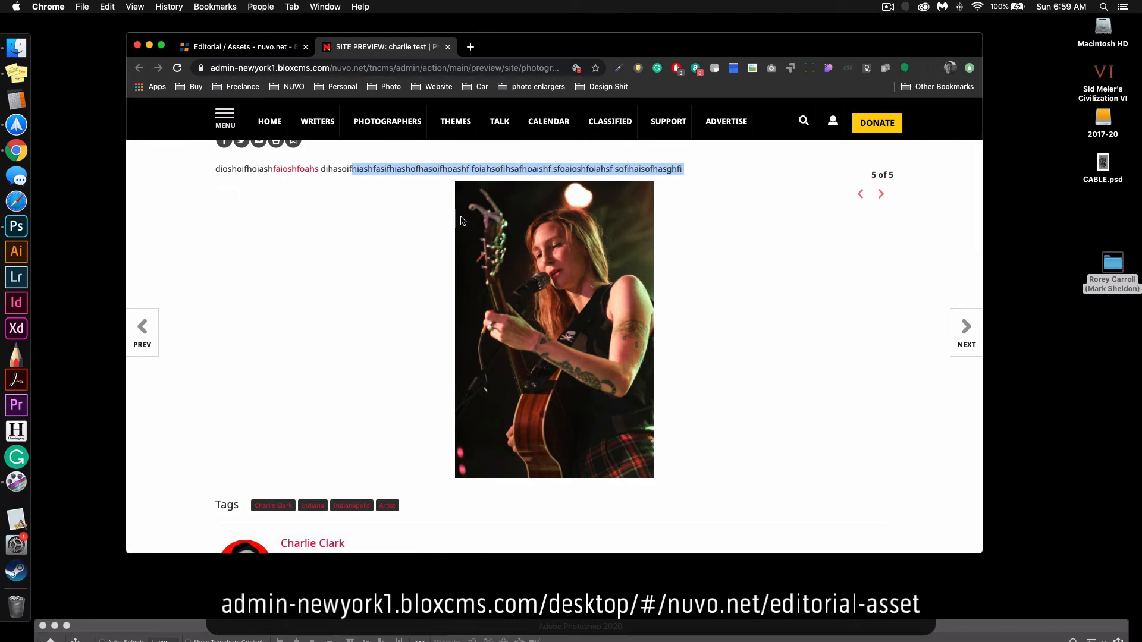
key(super+w)
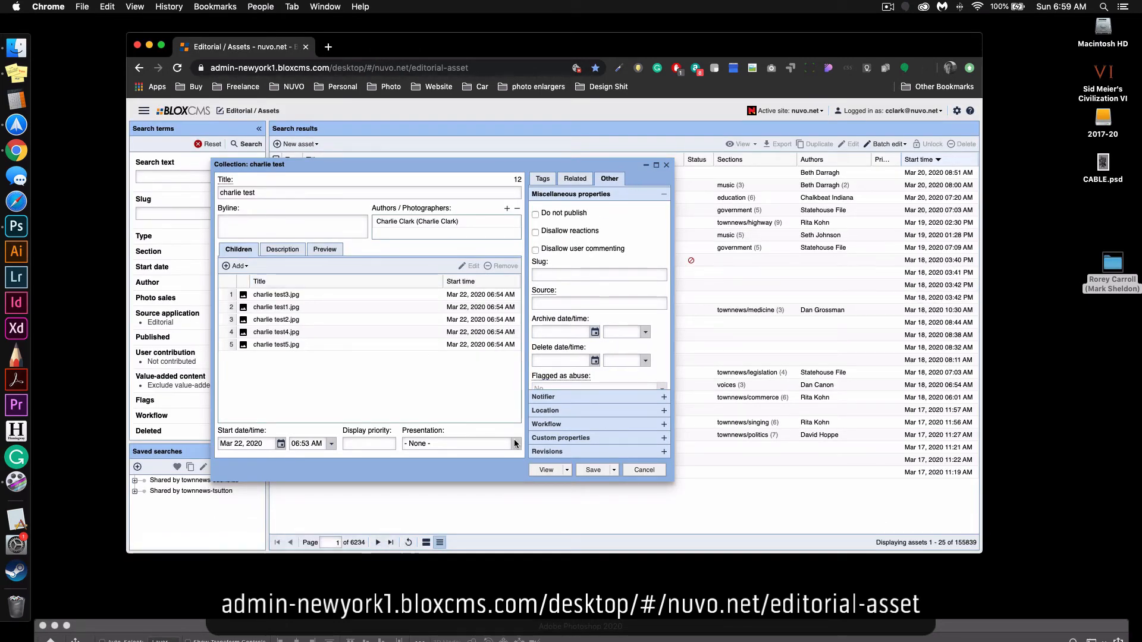
Save and close the collection and reload the editorial asset list.
click(614, 470)
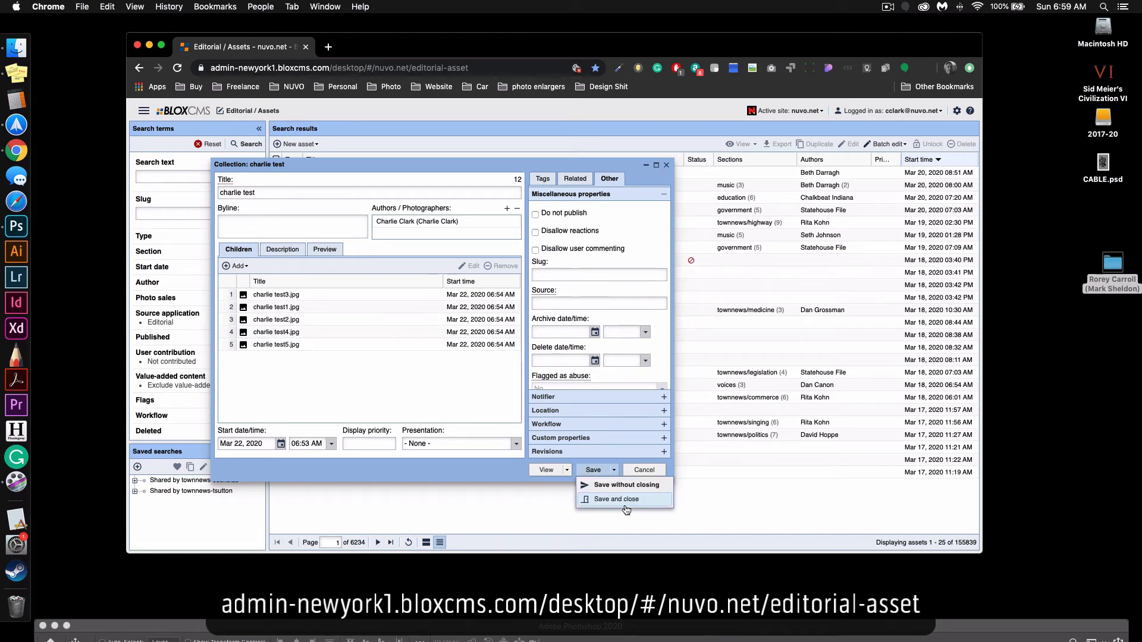
click(623, 504)
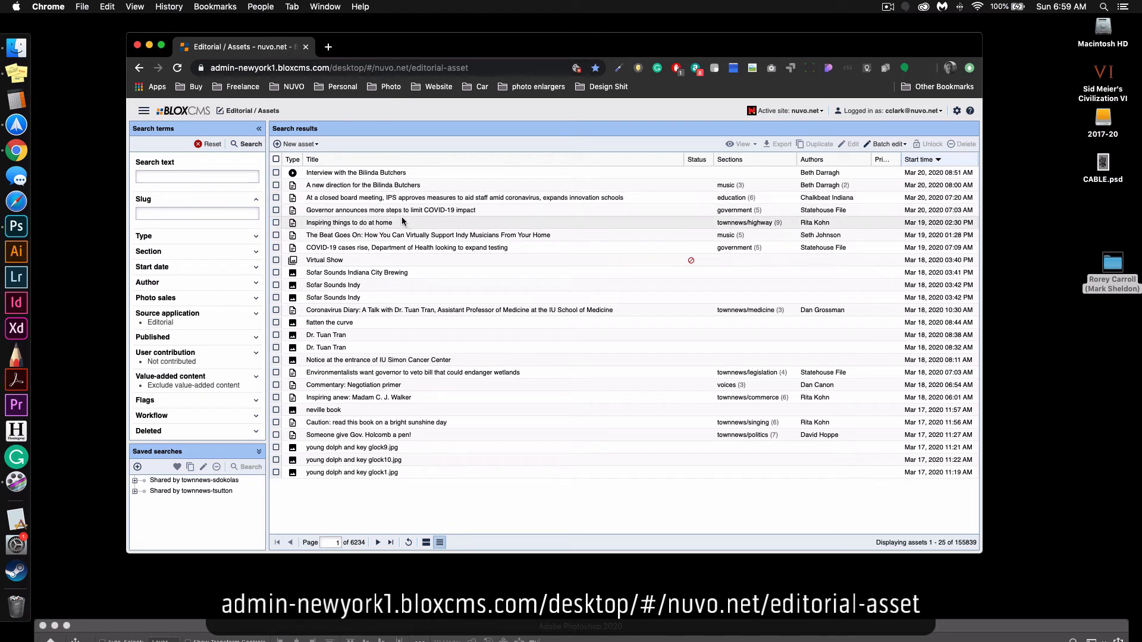
click(176, 68)
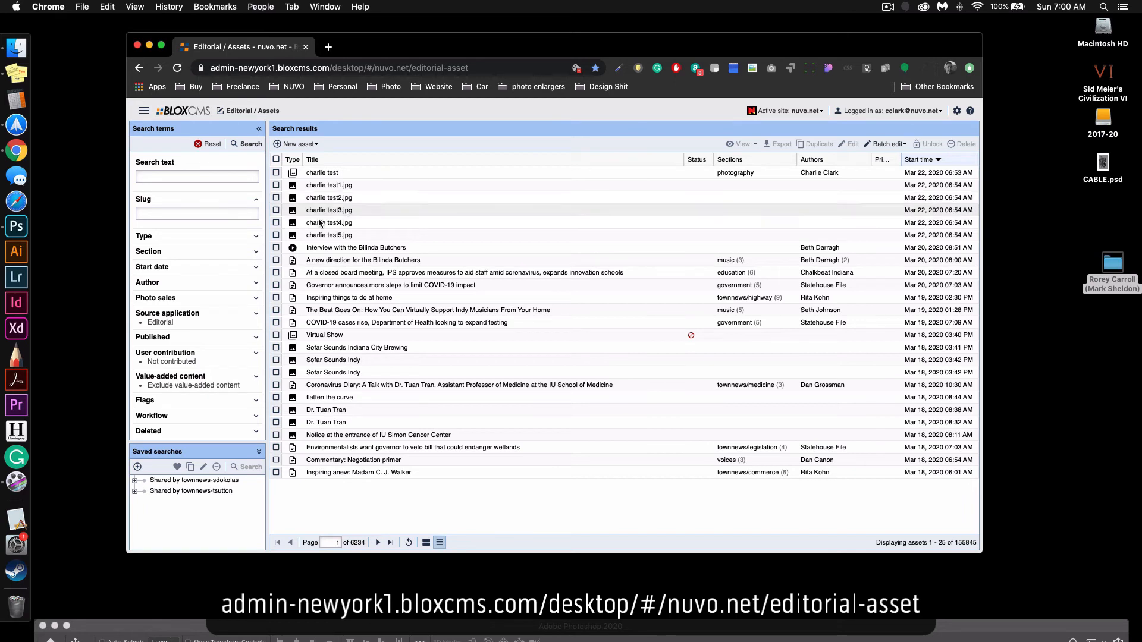
Reopen the saved test collection from the asset list and review its child photos, description and preview image.
double_click(335, 173)
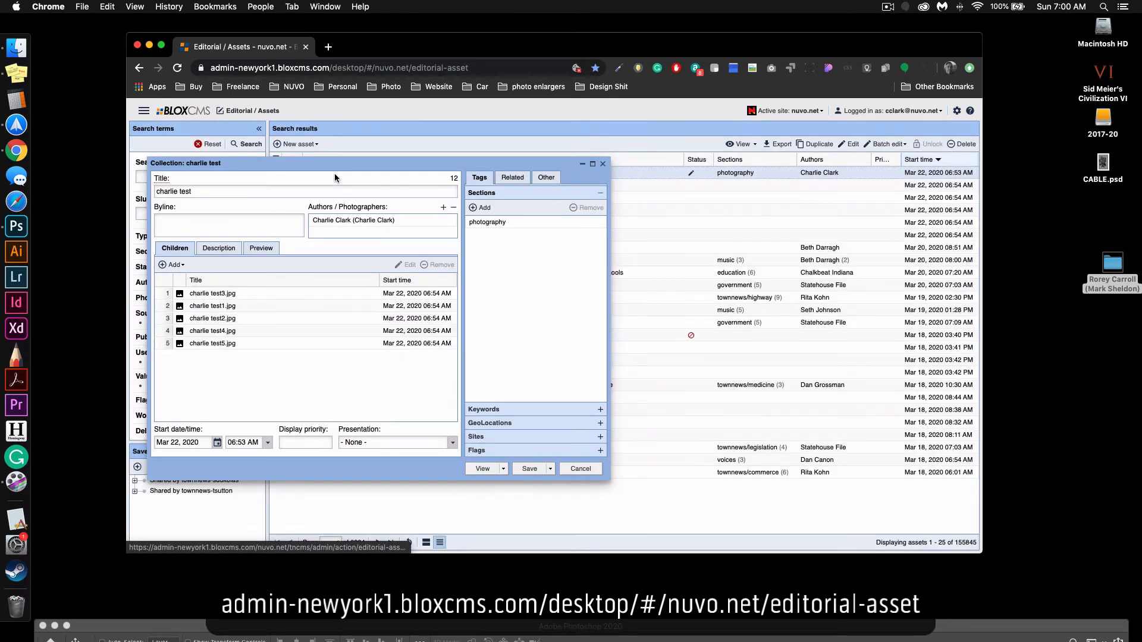
click(234, 344)
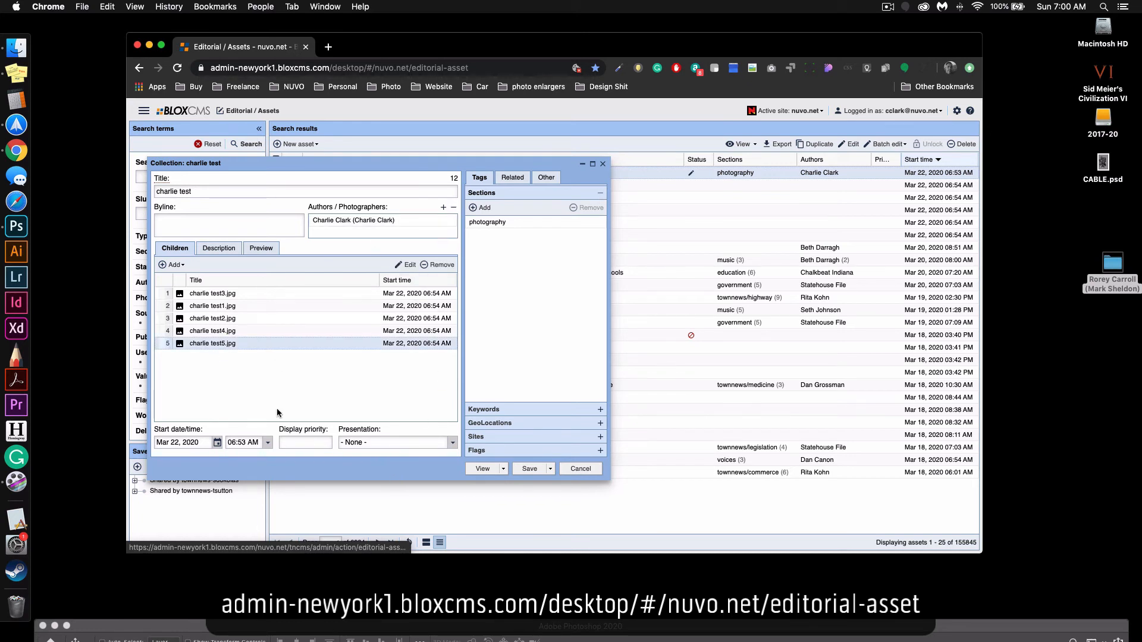
click(218, 248)
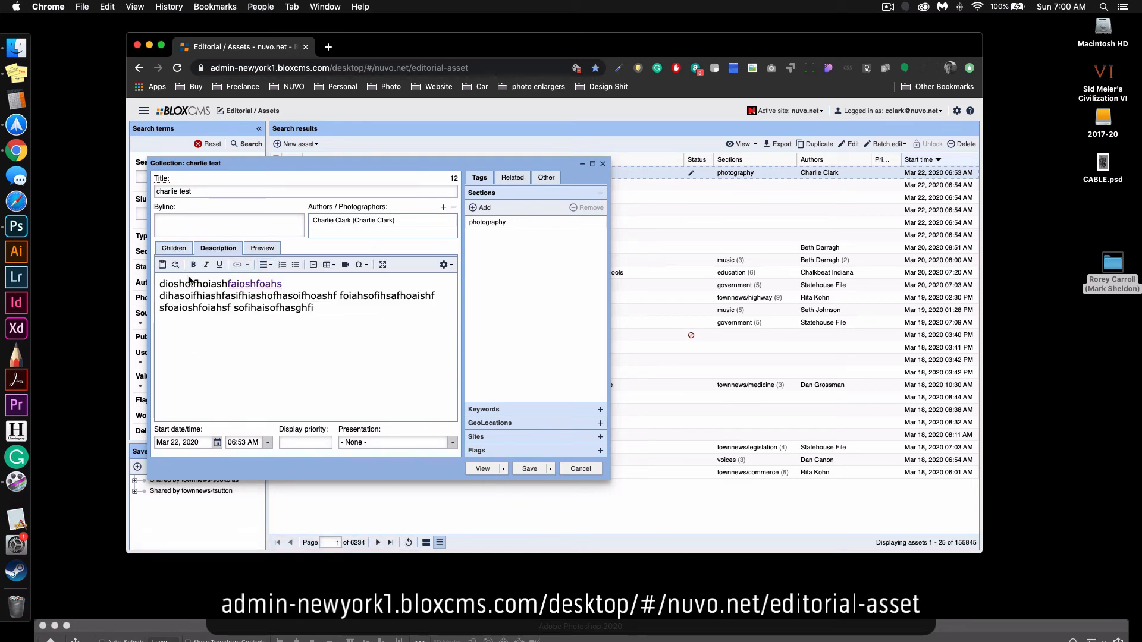
click(259, 247)
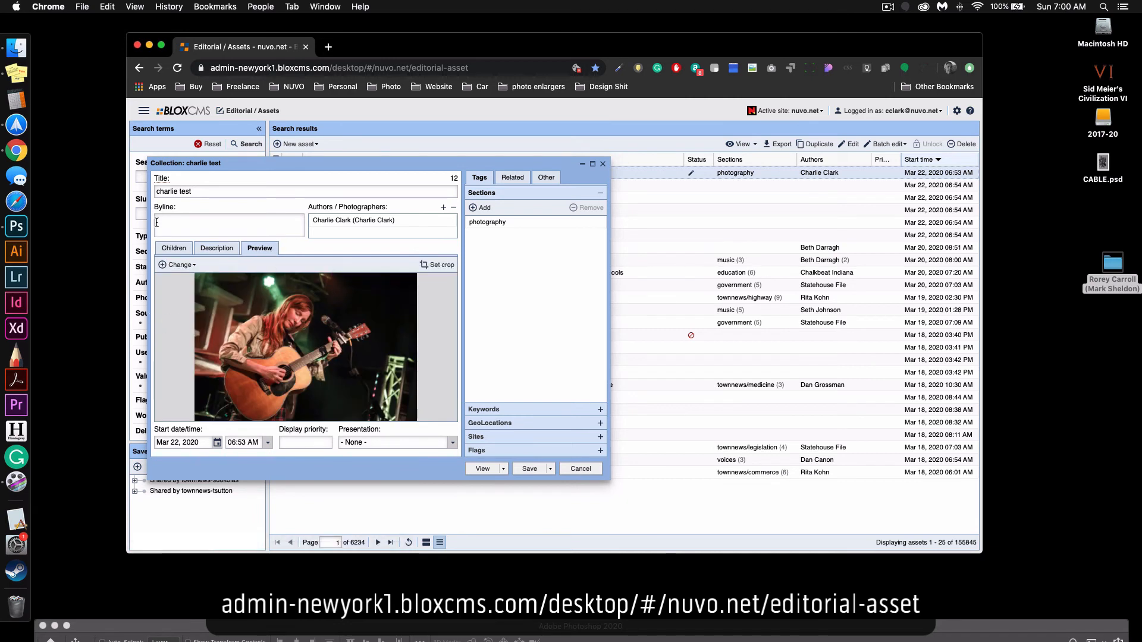
click(173, 248)
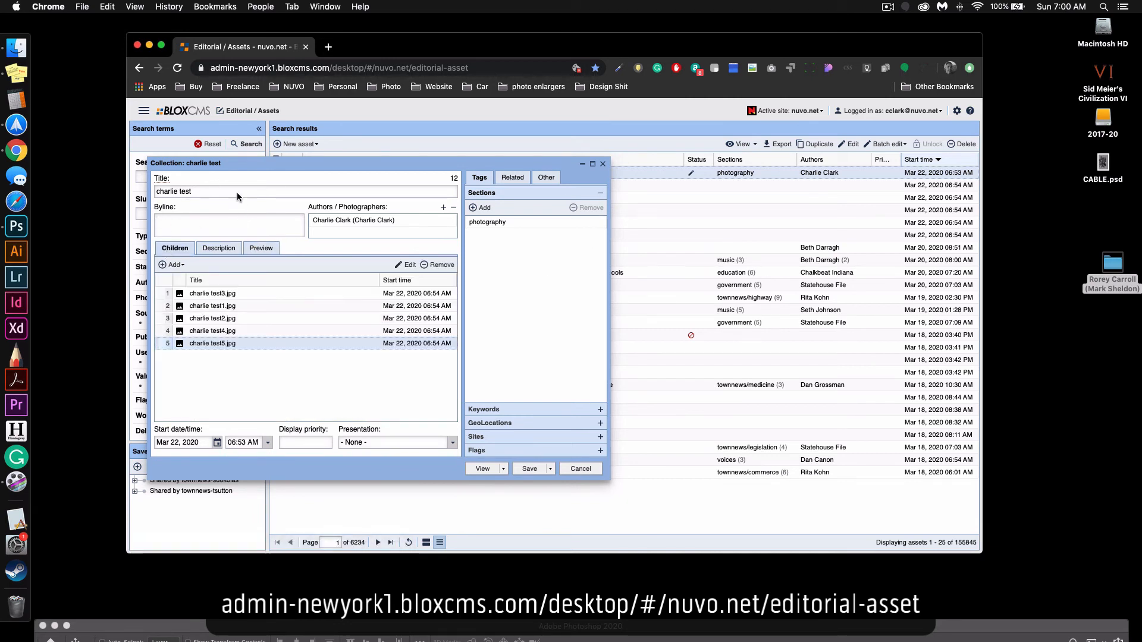
Draft a new notifier message for the collection with the Facebook and Twitter channels selected, and close it without sending.
click(545, 178)
click(474, 395)
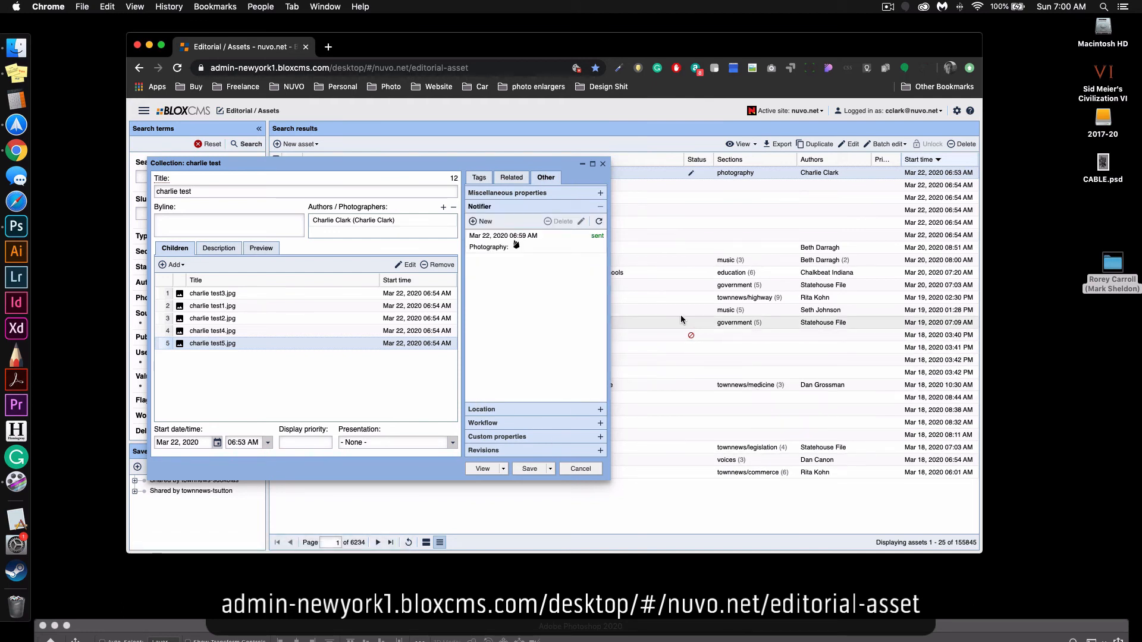
click(493, 224)
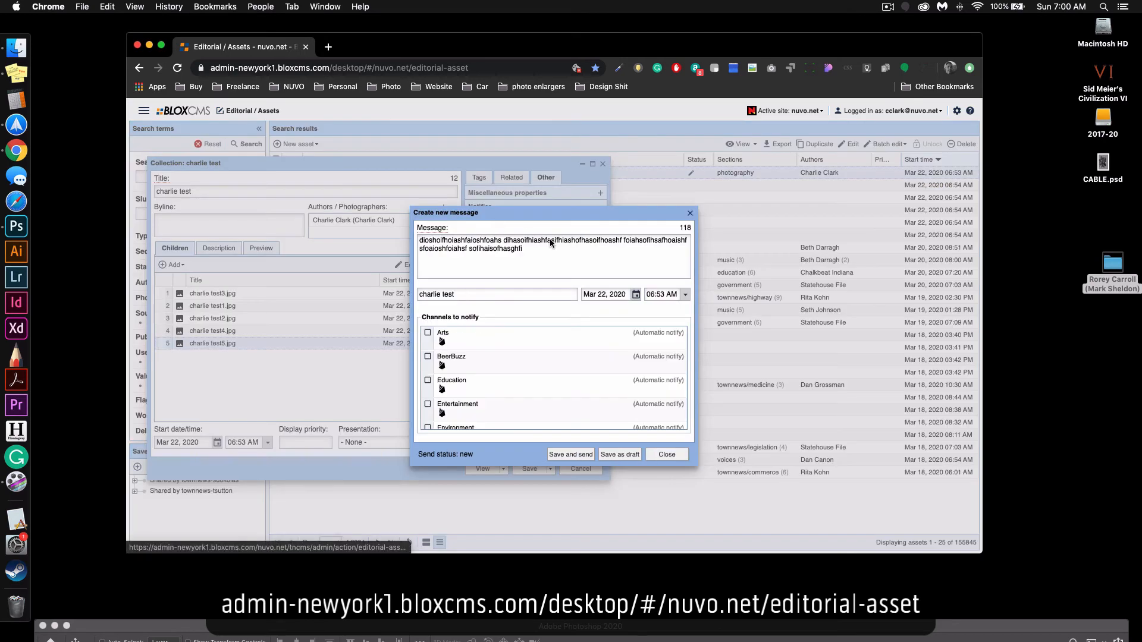
scroll(525, 400, down, 5)
click(518, 393)
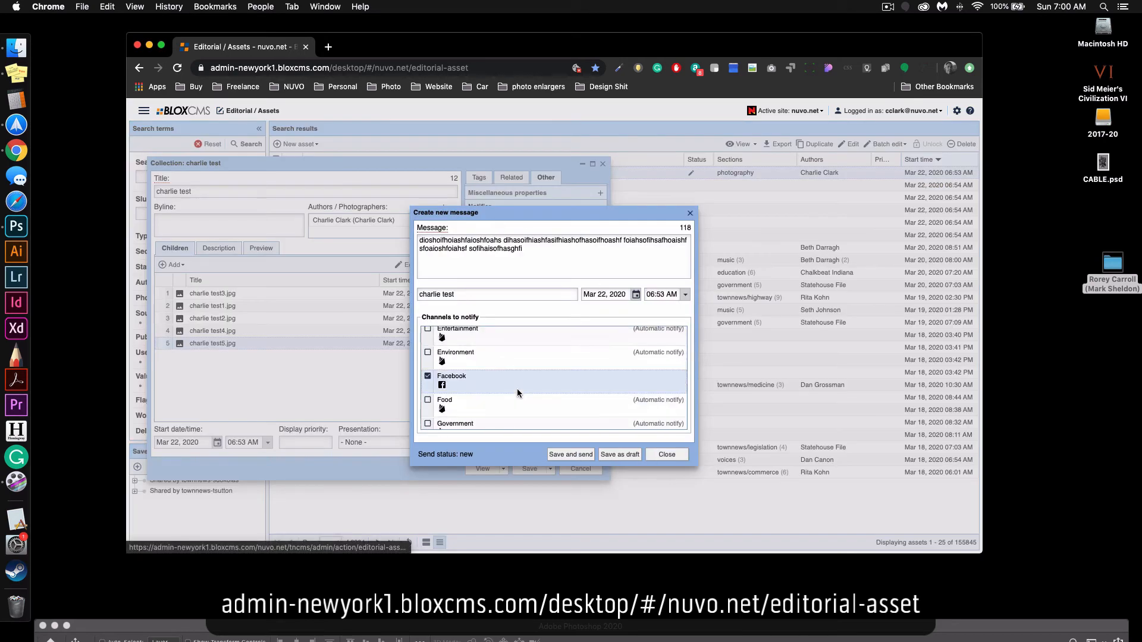
scroll(517, 388, down, 5)
click(523, 415)
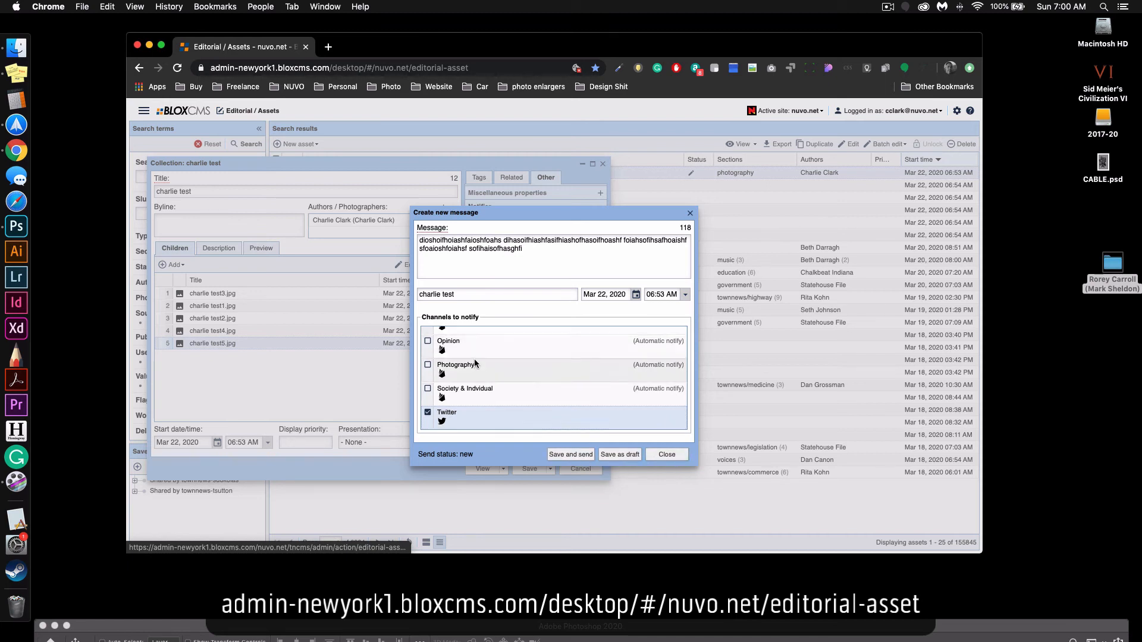
scroll(475, 365, up, 5)
scroll(483, 403, down, 5)
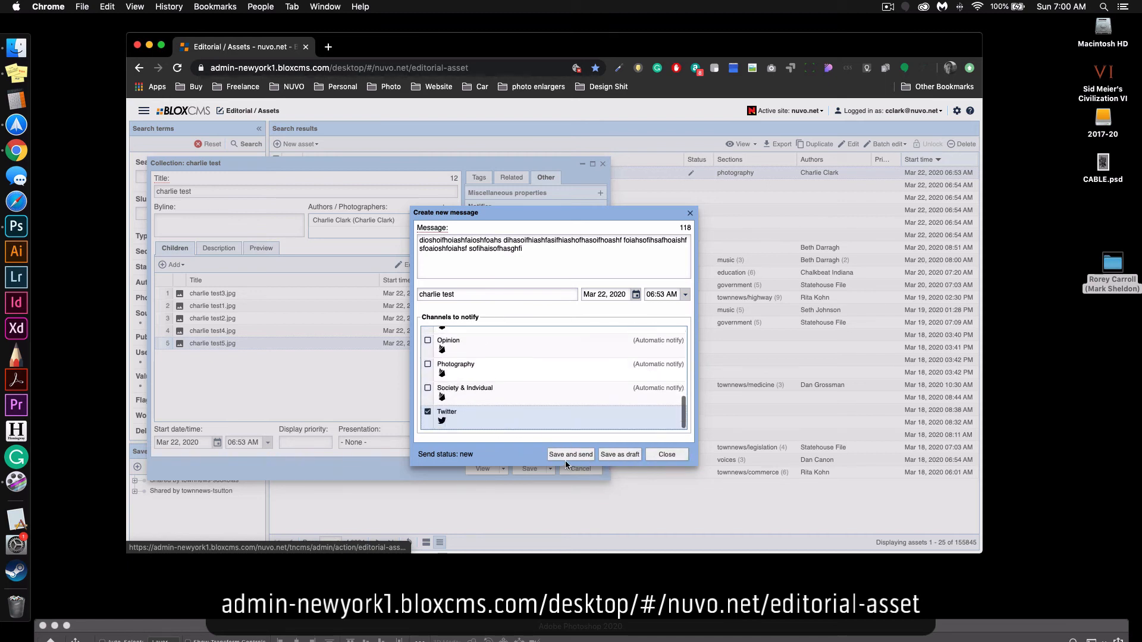
click(667, 454)
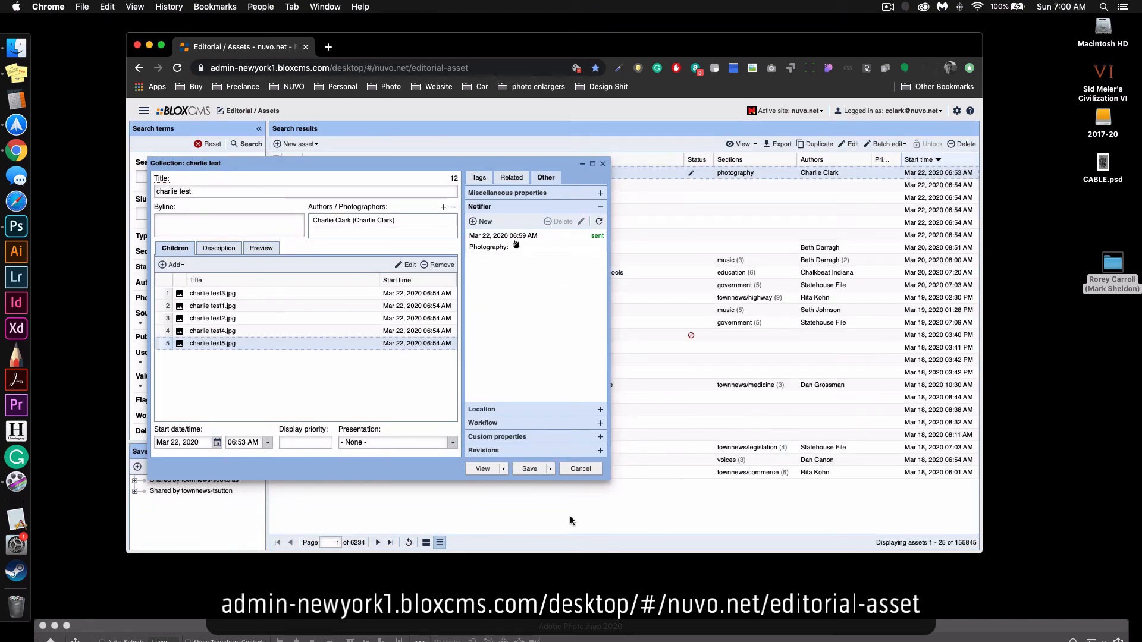
Check the collection's assigned section, and save and close the collection.
click(479, 177)
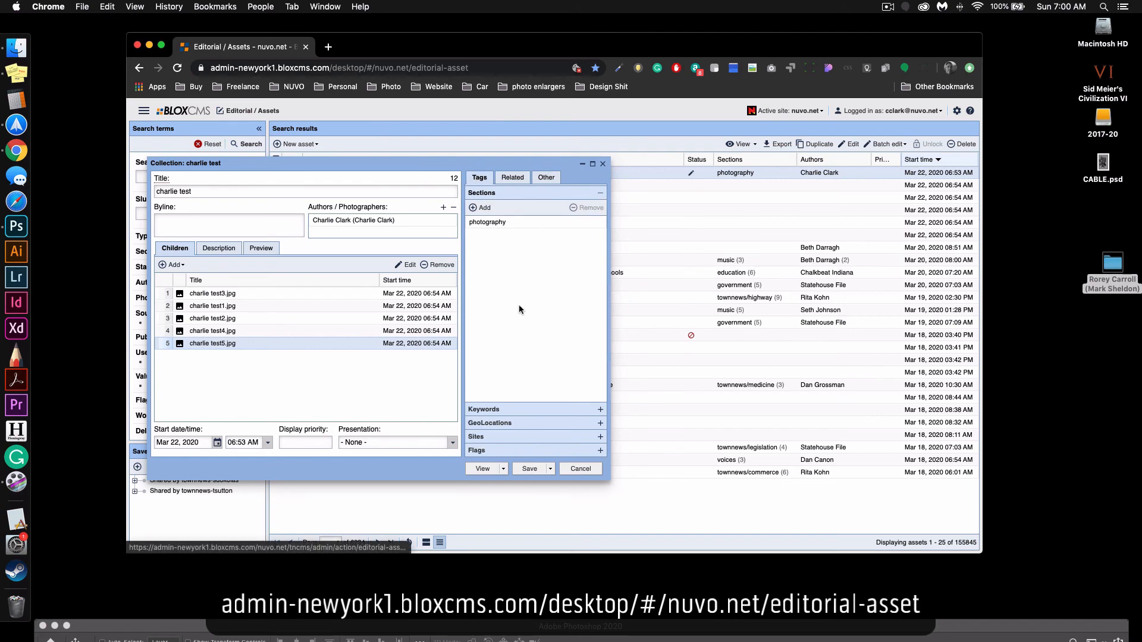
click(550, 469)
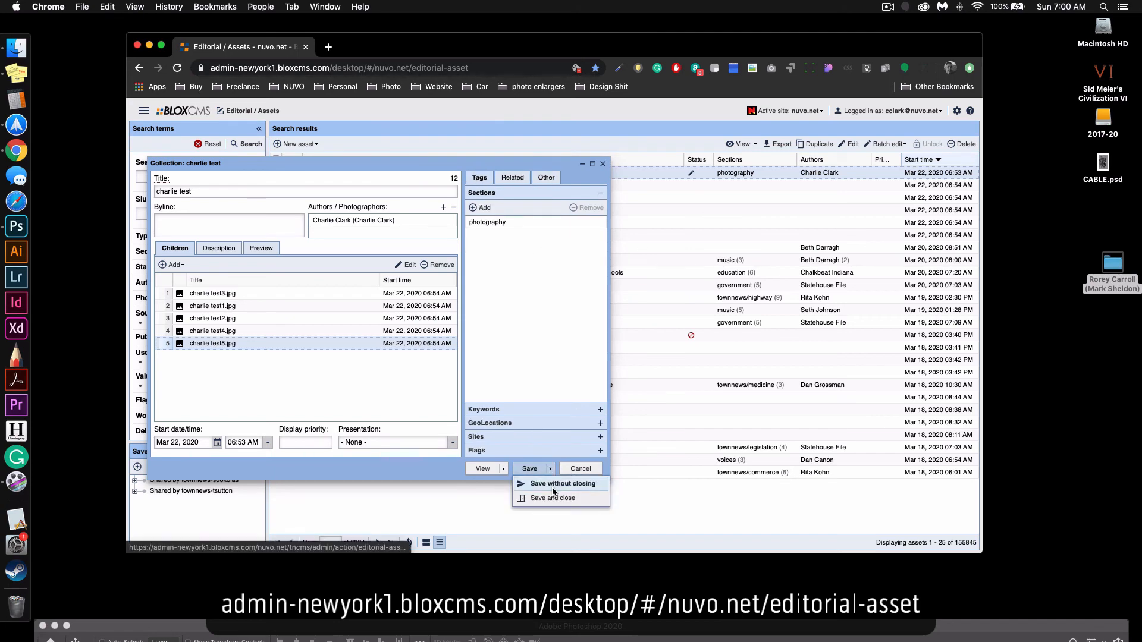
click(555, 499)
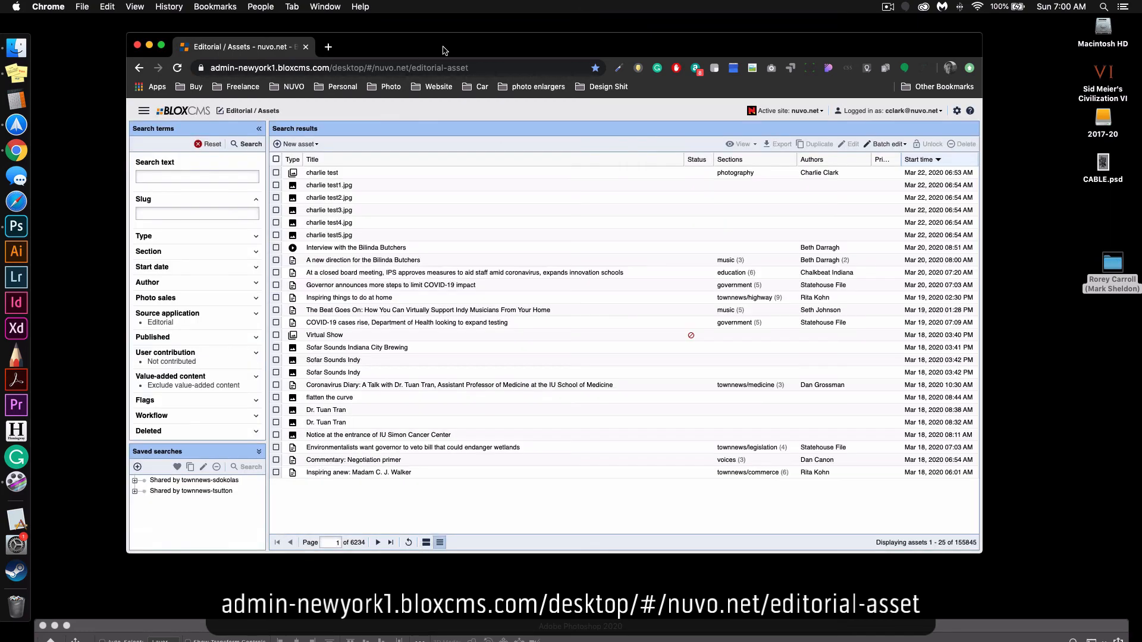
Delete the test collection and its five test photos from the nuvo.net assets, and reload the asset list.
drag(437, 43, 442, 53)
click(281, 183)
click(281, 195)
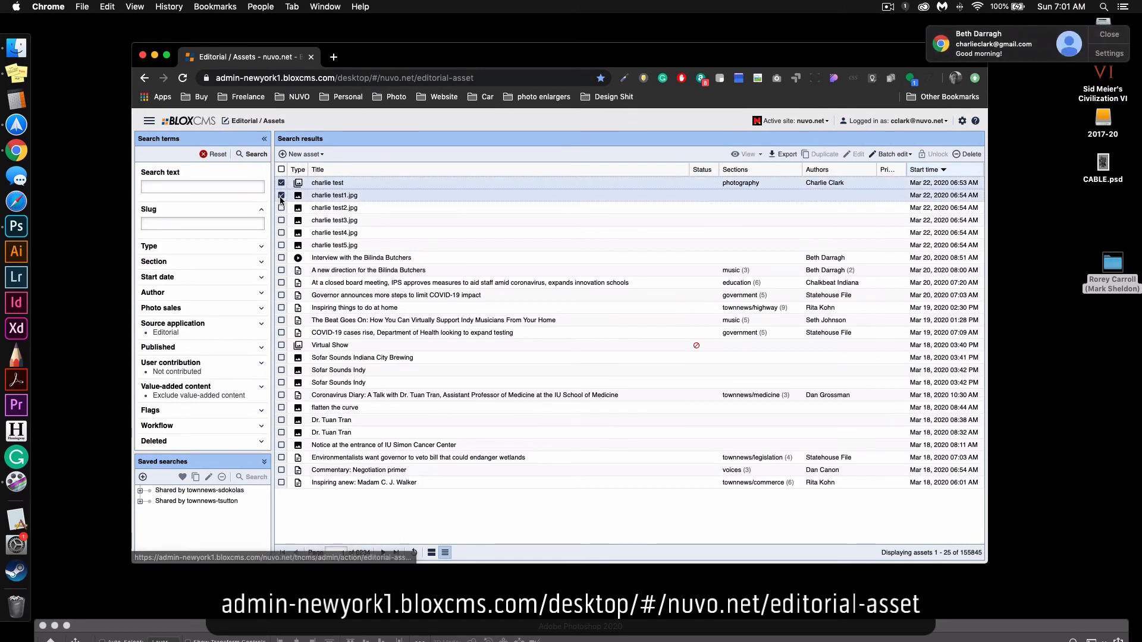
click(281, 208)
click(281, 220)
click(281, 233)
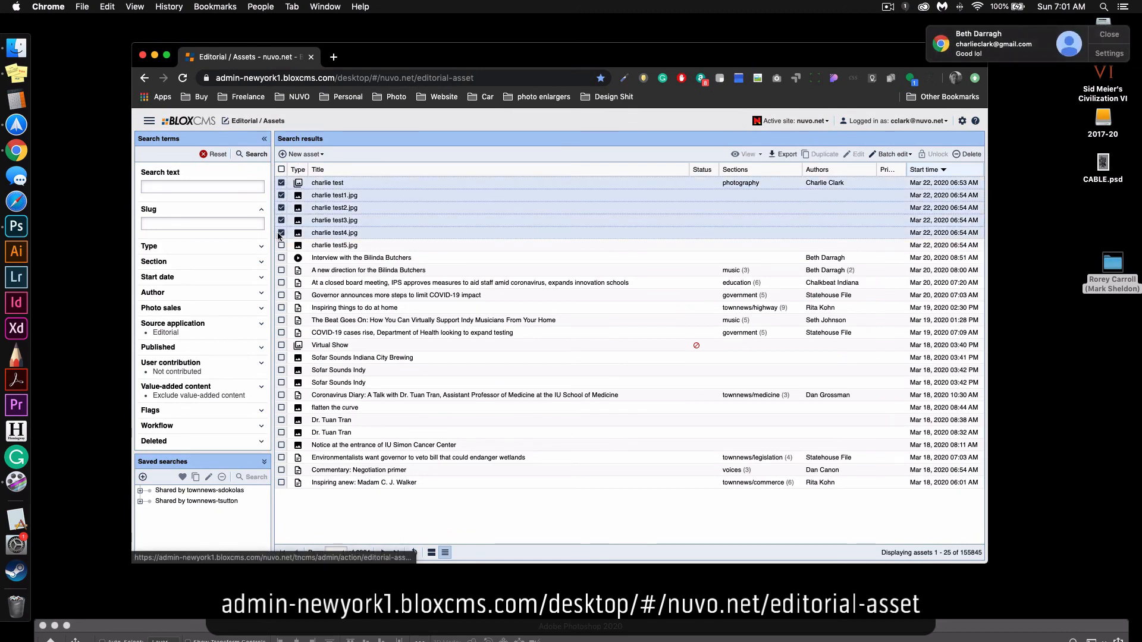
click(282, 246)
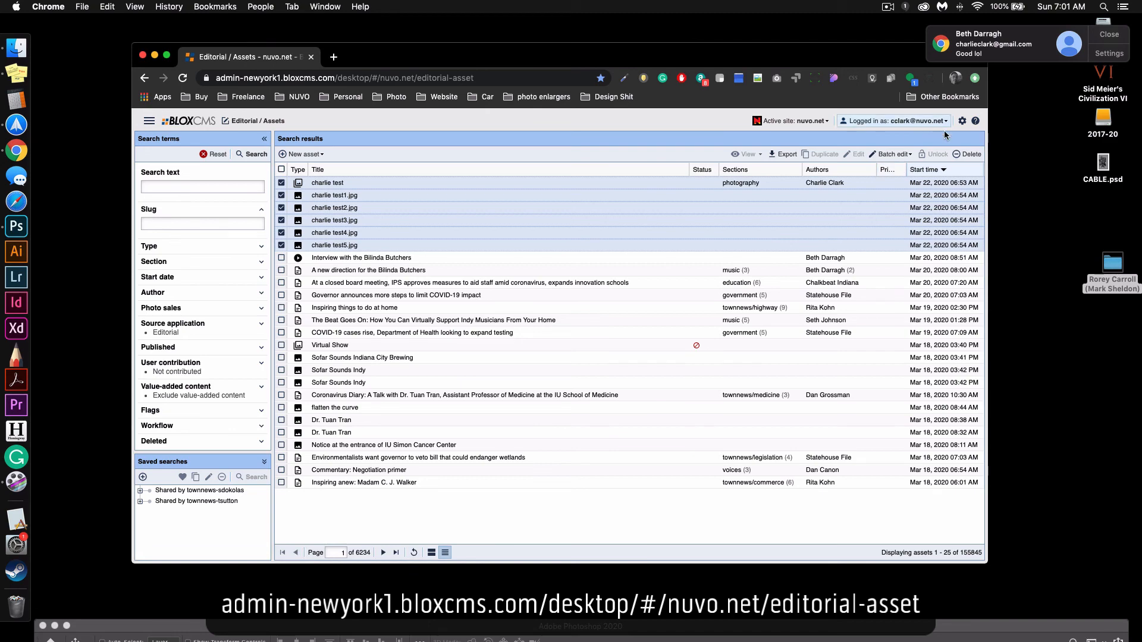
click(965, 155)
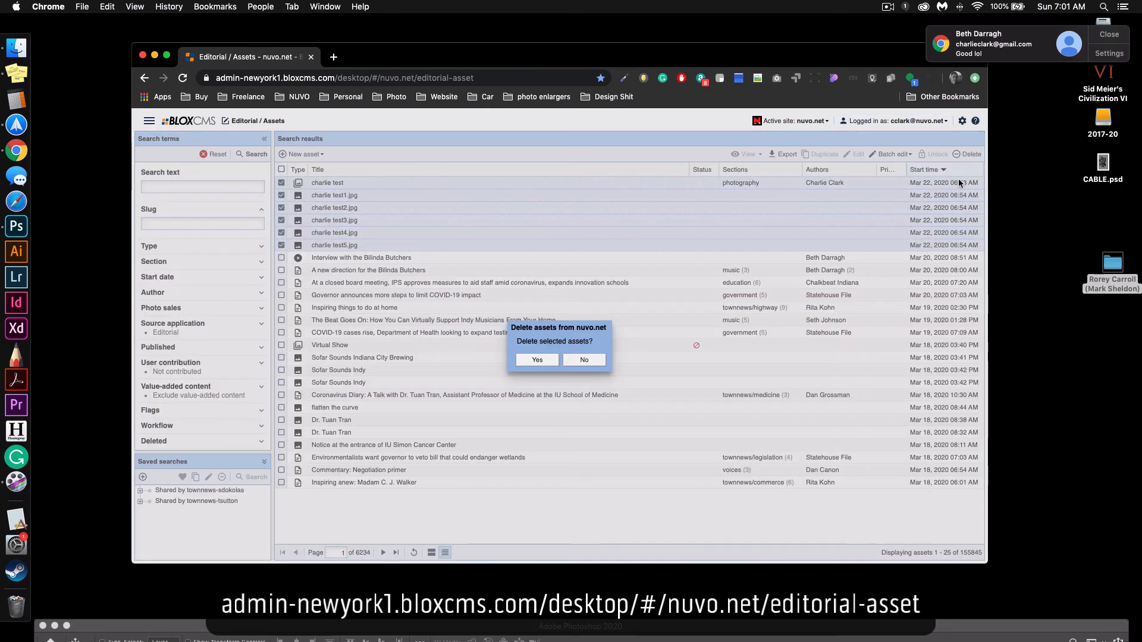
click(551, 362)
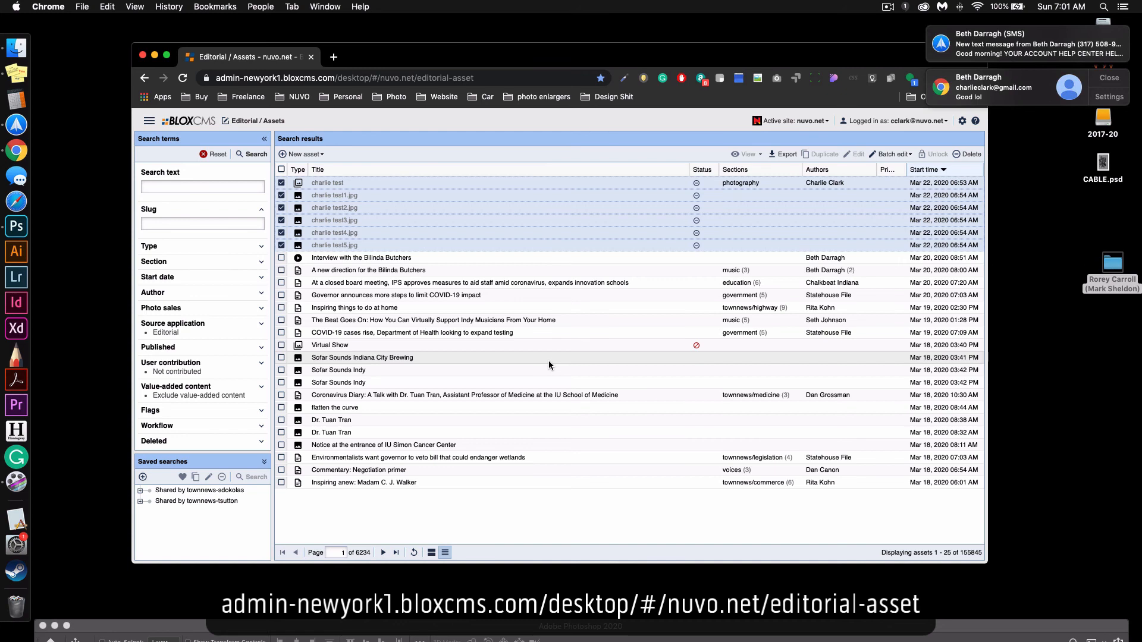
key(super+r)
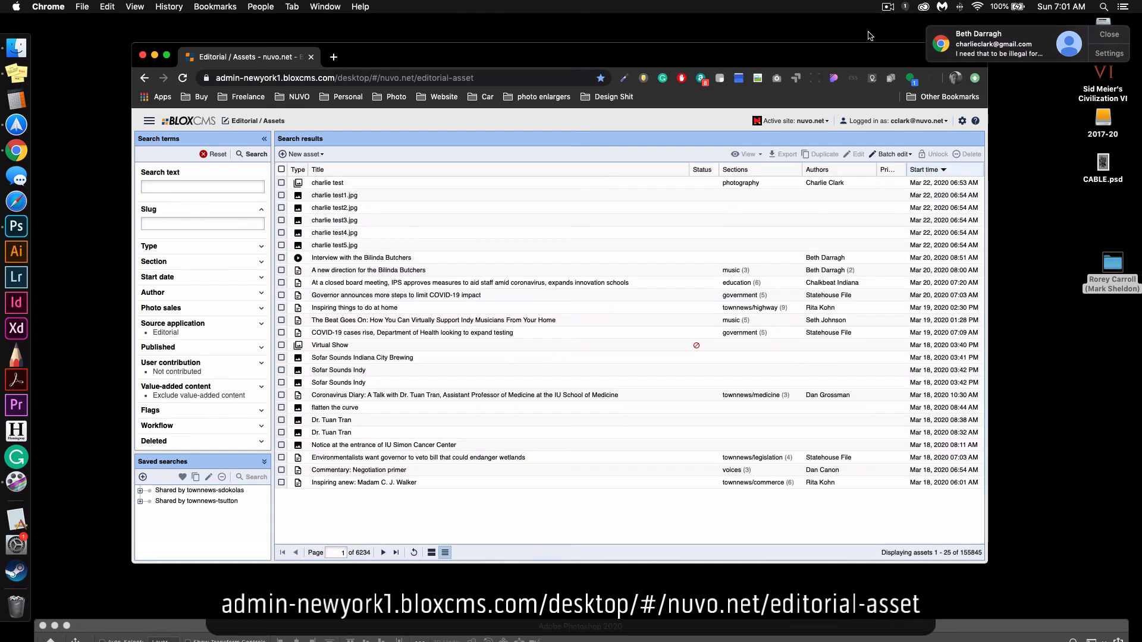
Select the test photo collection and test images 1 to 5 in the asset list again, and delete them from nuvo.net.
click(281, 182)
click(281, 195)
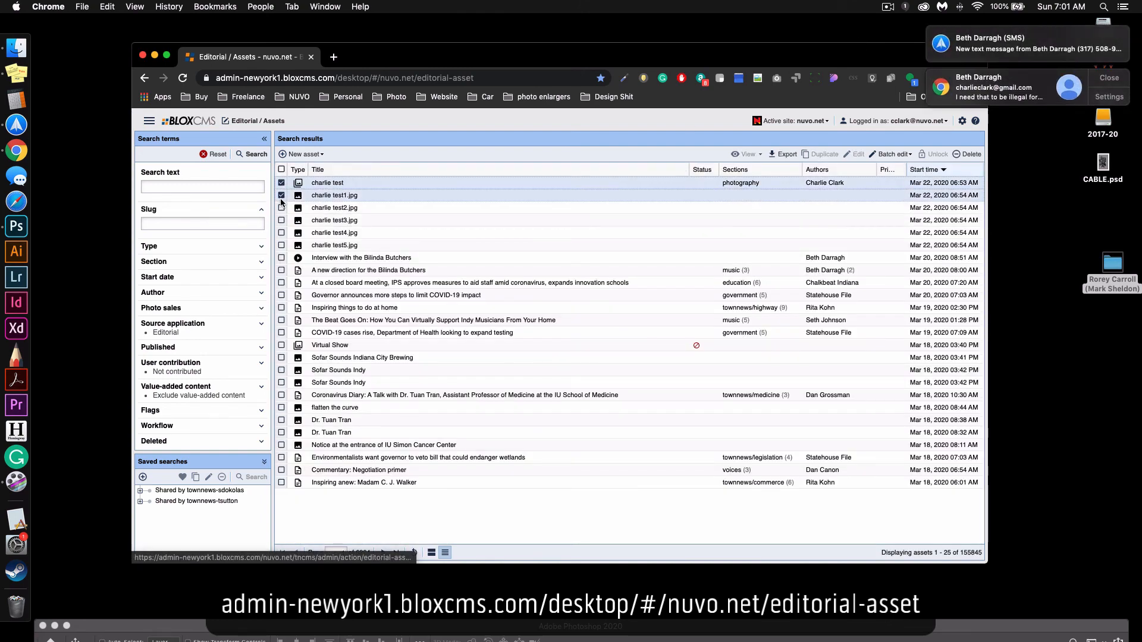
click(281, 207)
click(281, 220)
click(281, 233)
click(282, 246)
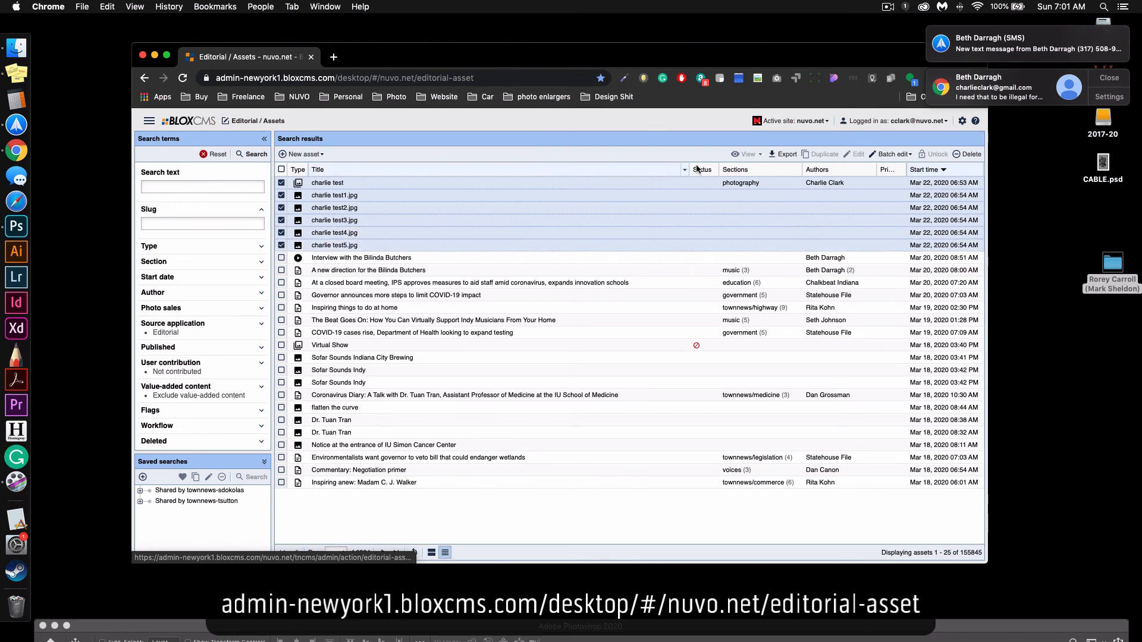
click(968, 154)
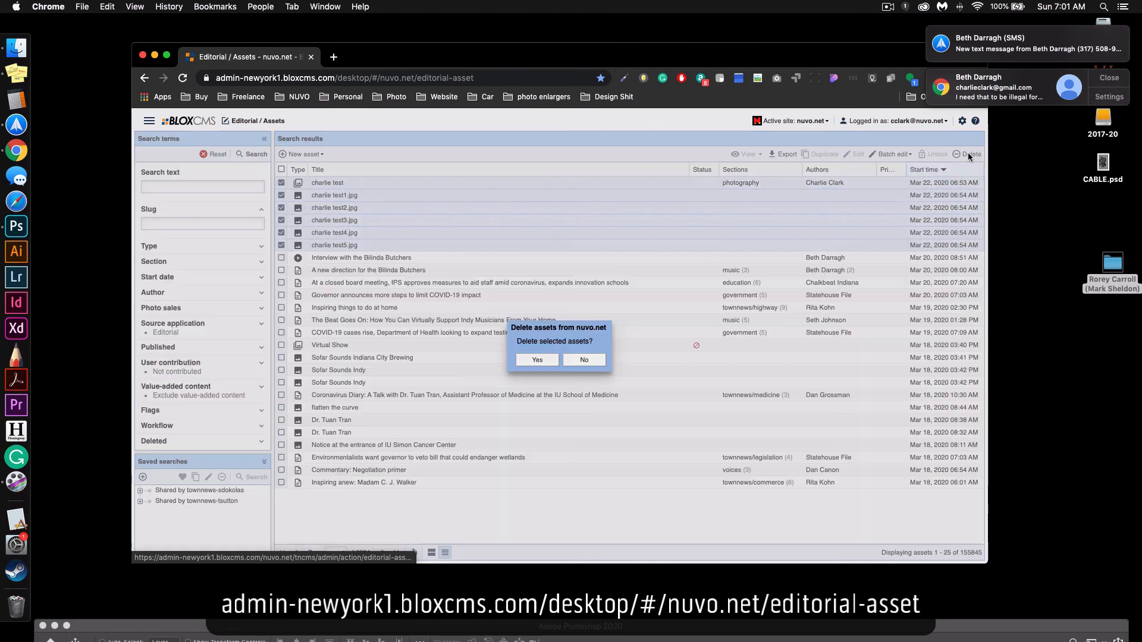
click(537, 360)
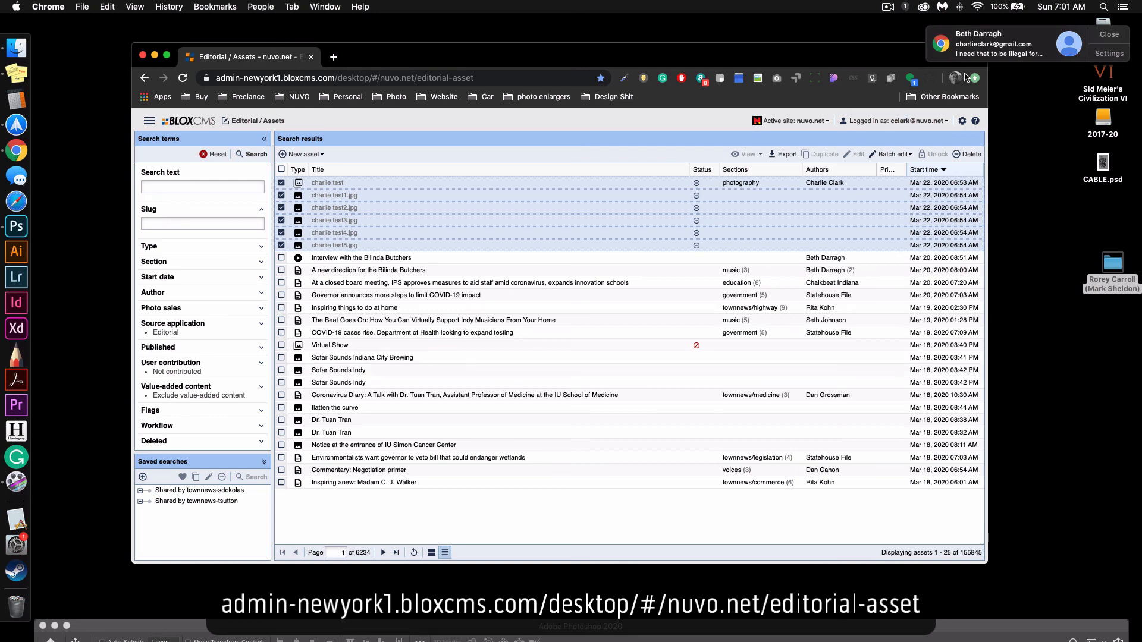
Load the live homepage at nuvo.net/?kjgakfjgalkflaf2 in a separate page, check its top content after the deletion, and return to the asset list.
key(super+t)
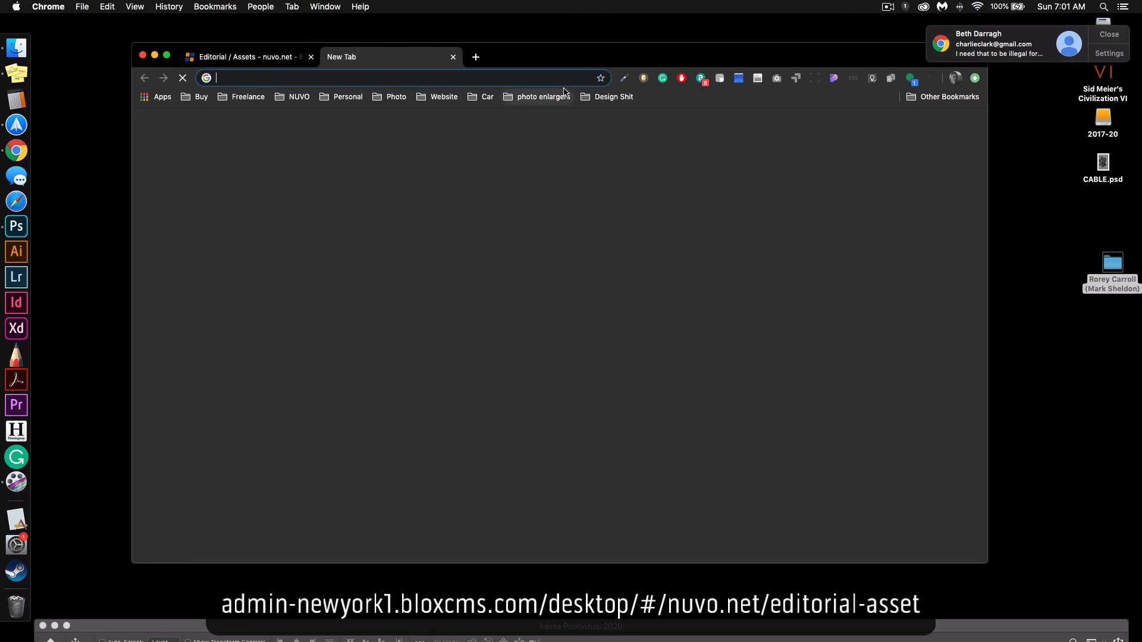
text(nuvo)
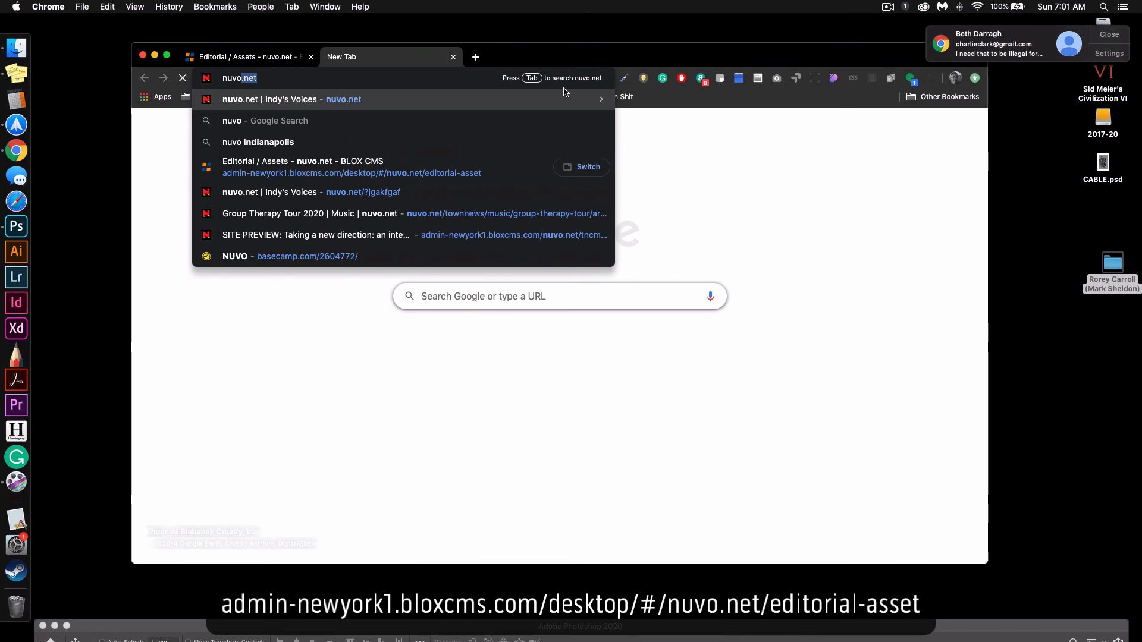
text(.net/?kjgakfjgalkflaf2)
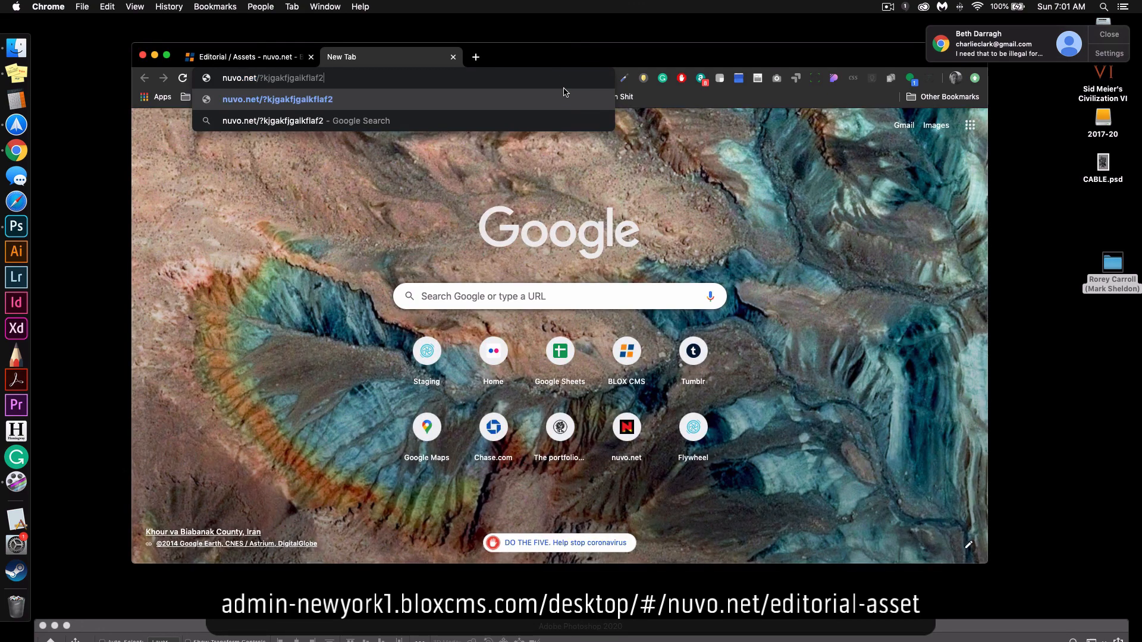
key(Return)
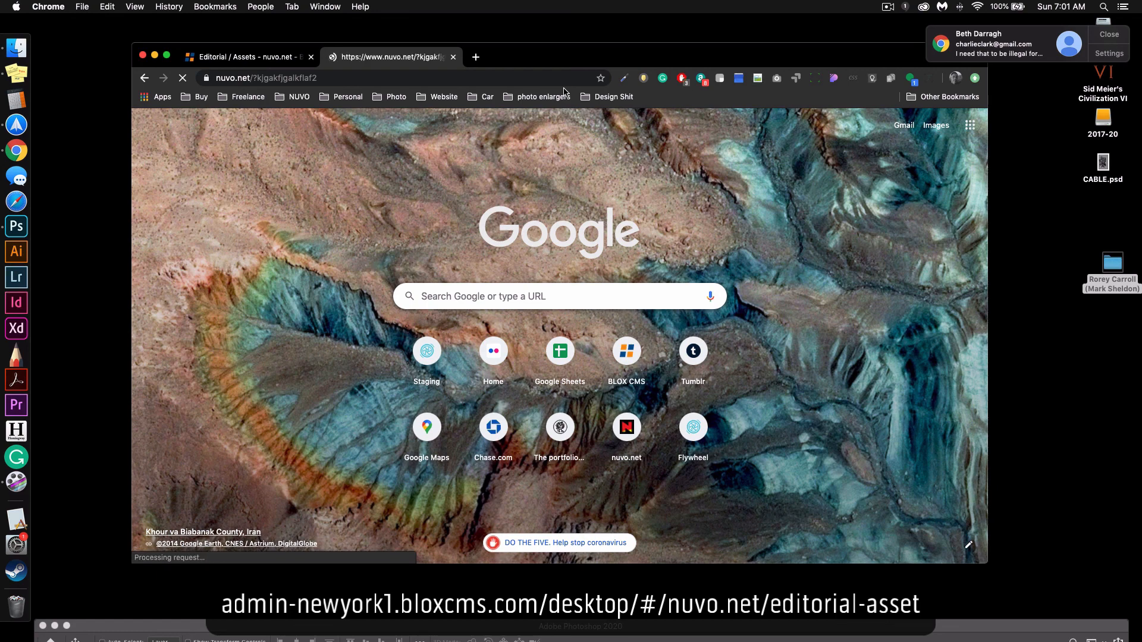
scroll(684, 179, down, 6)
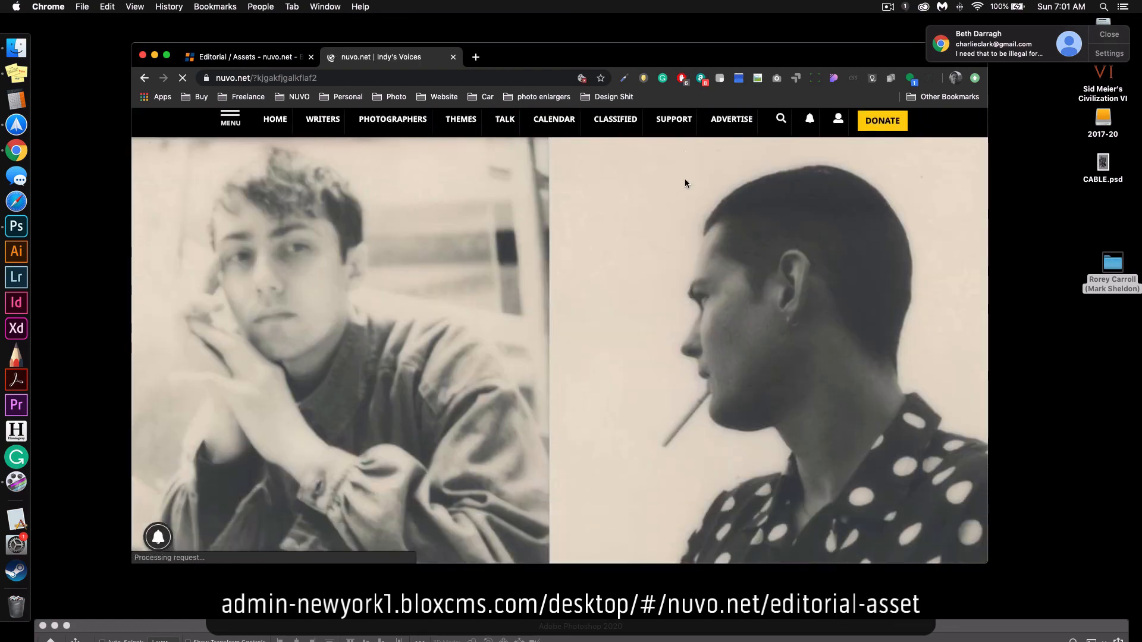
key(super+w)
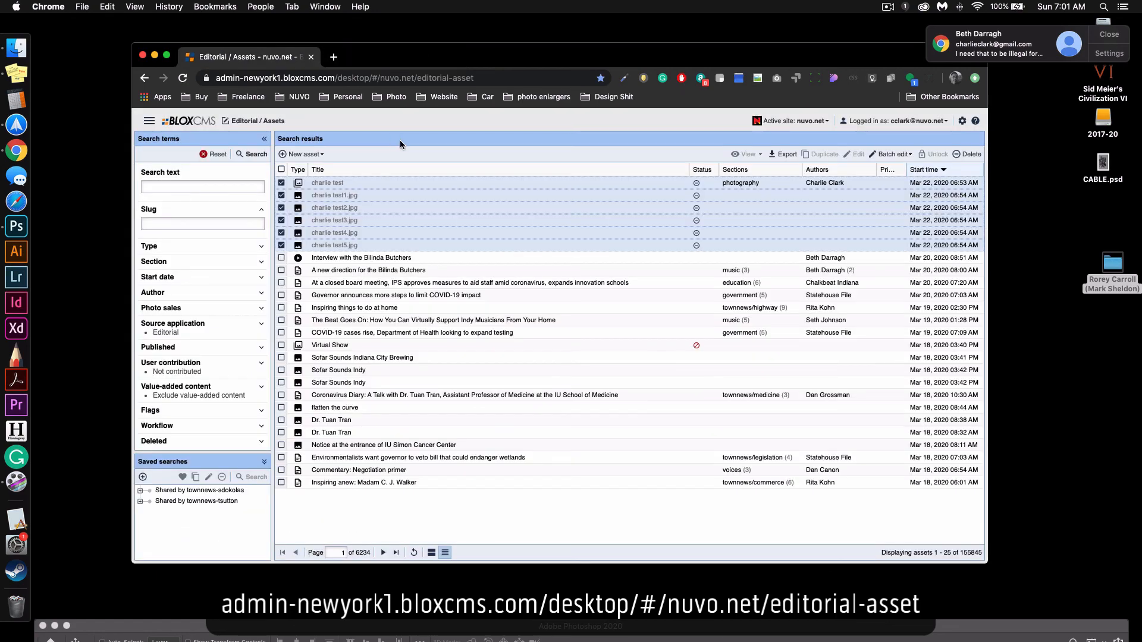